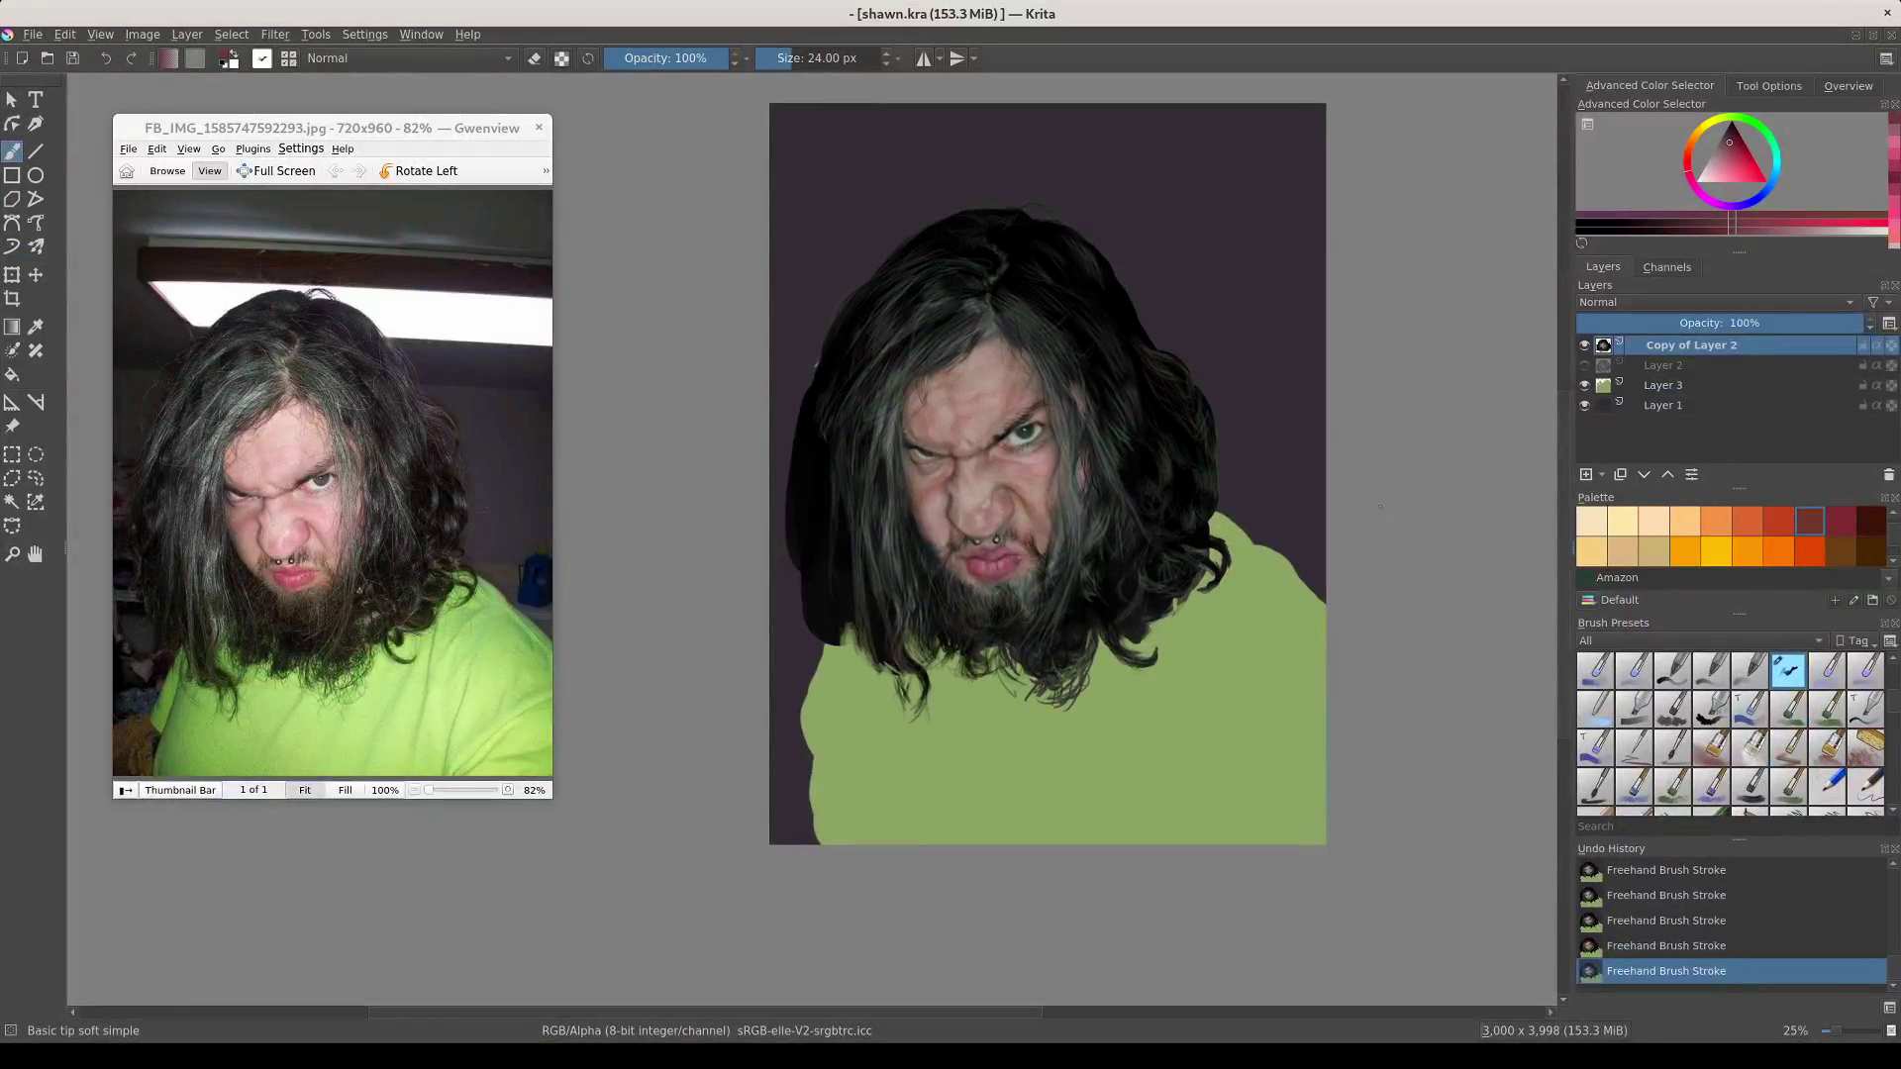
Brighten Copy of Layer 2 with a Color Adjustment curve raised at two points
click(275, 34)
mouse_move(299, 73)
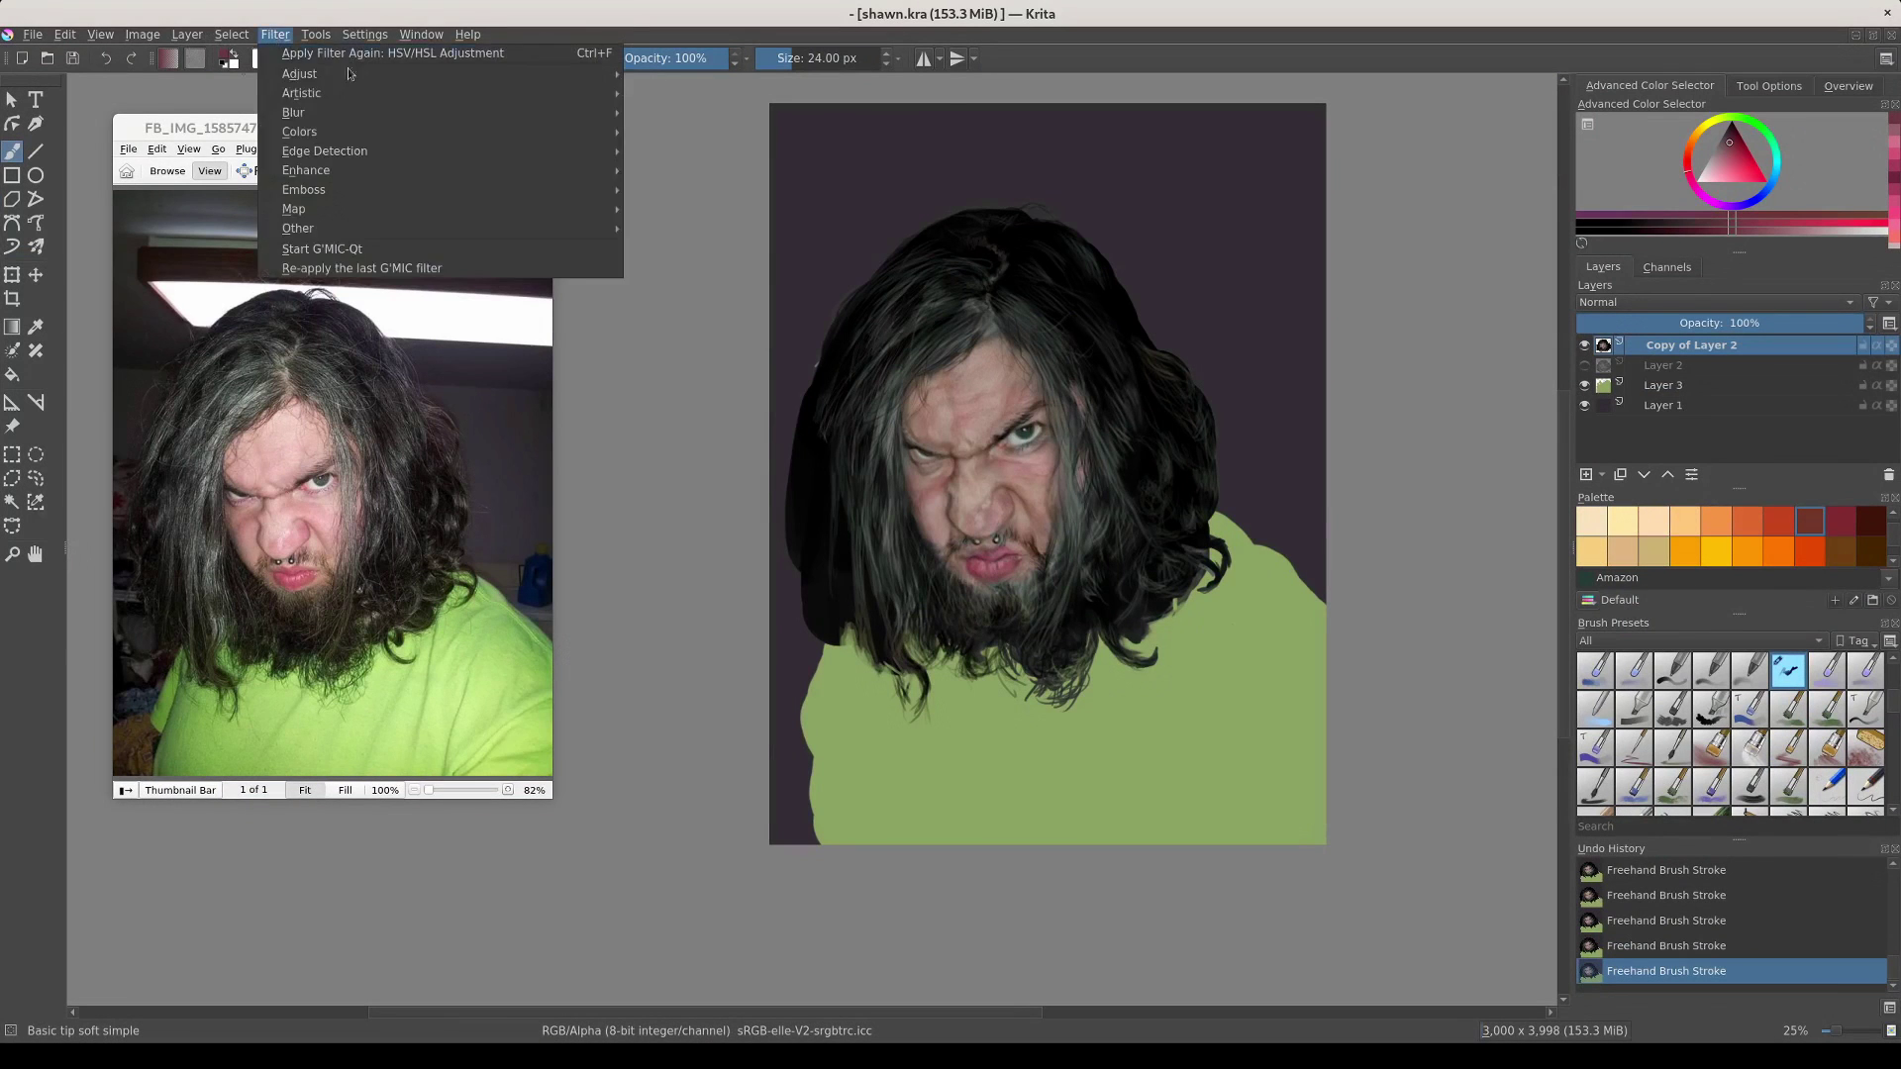
click(693, 257)
drag(1804, 628, 1802, 611)
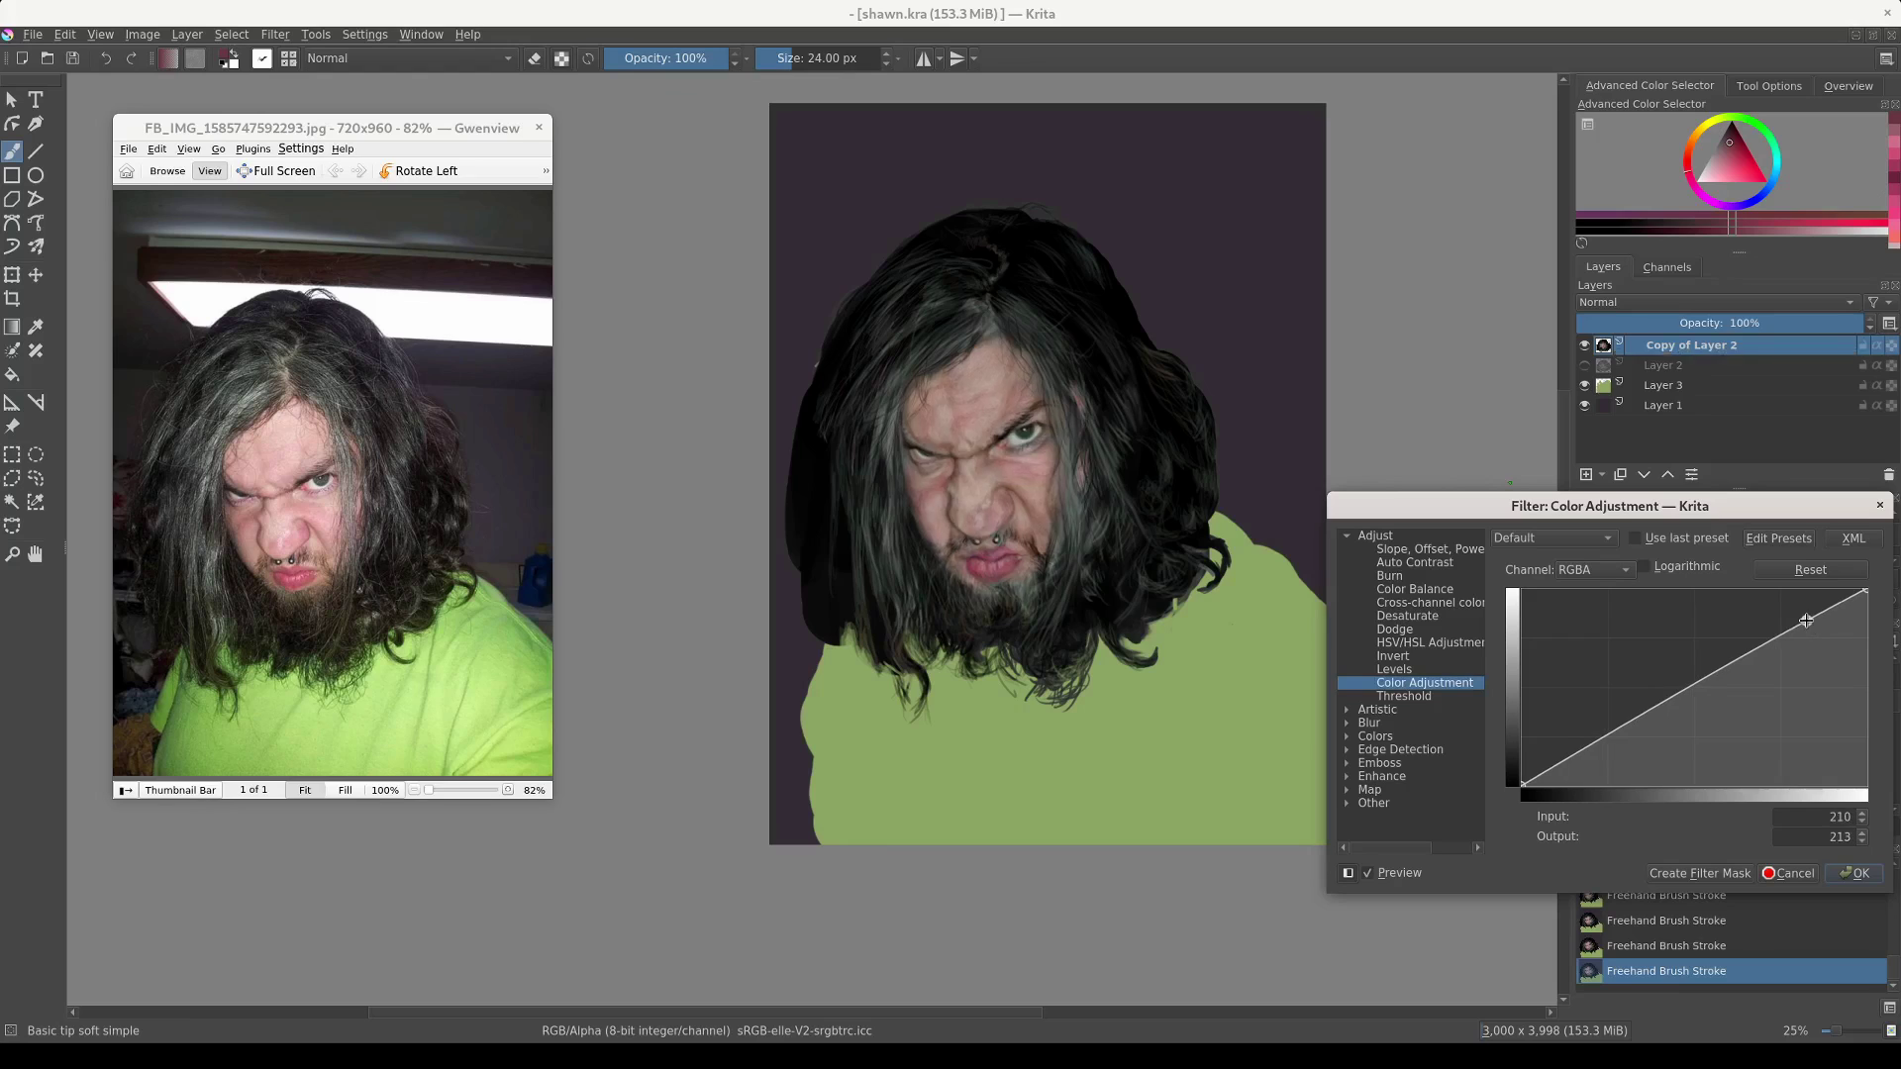
click(1726, 656)
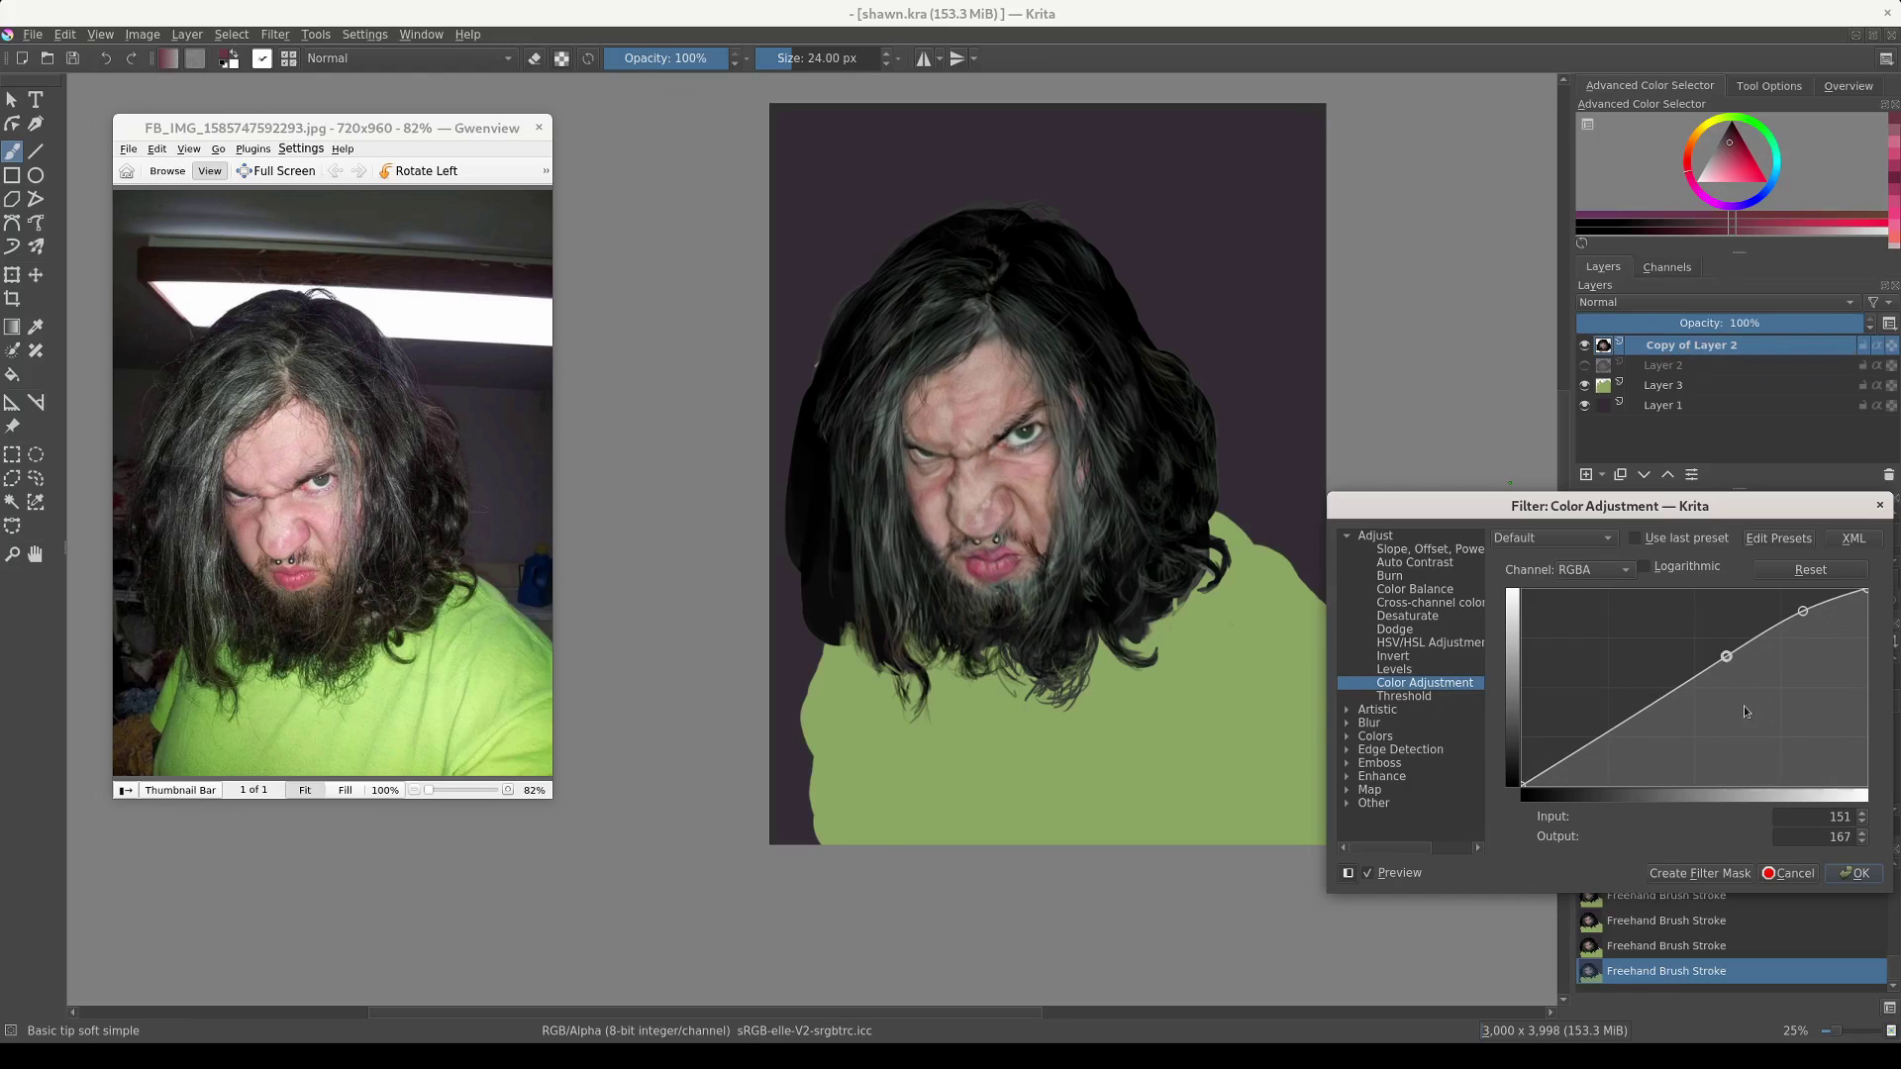
click(1368, 873)
click(1855, 874)
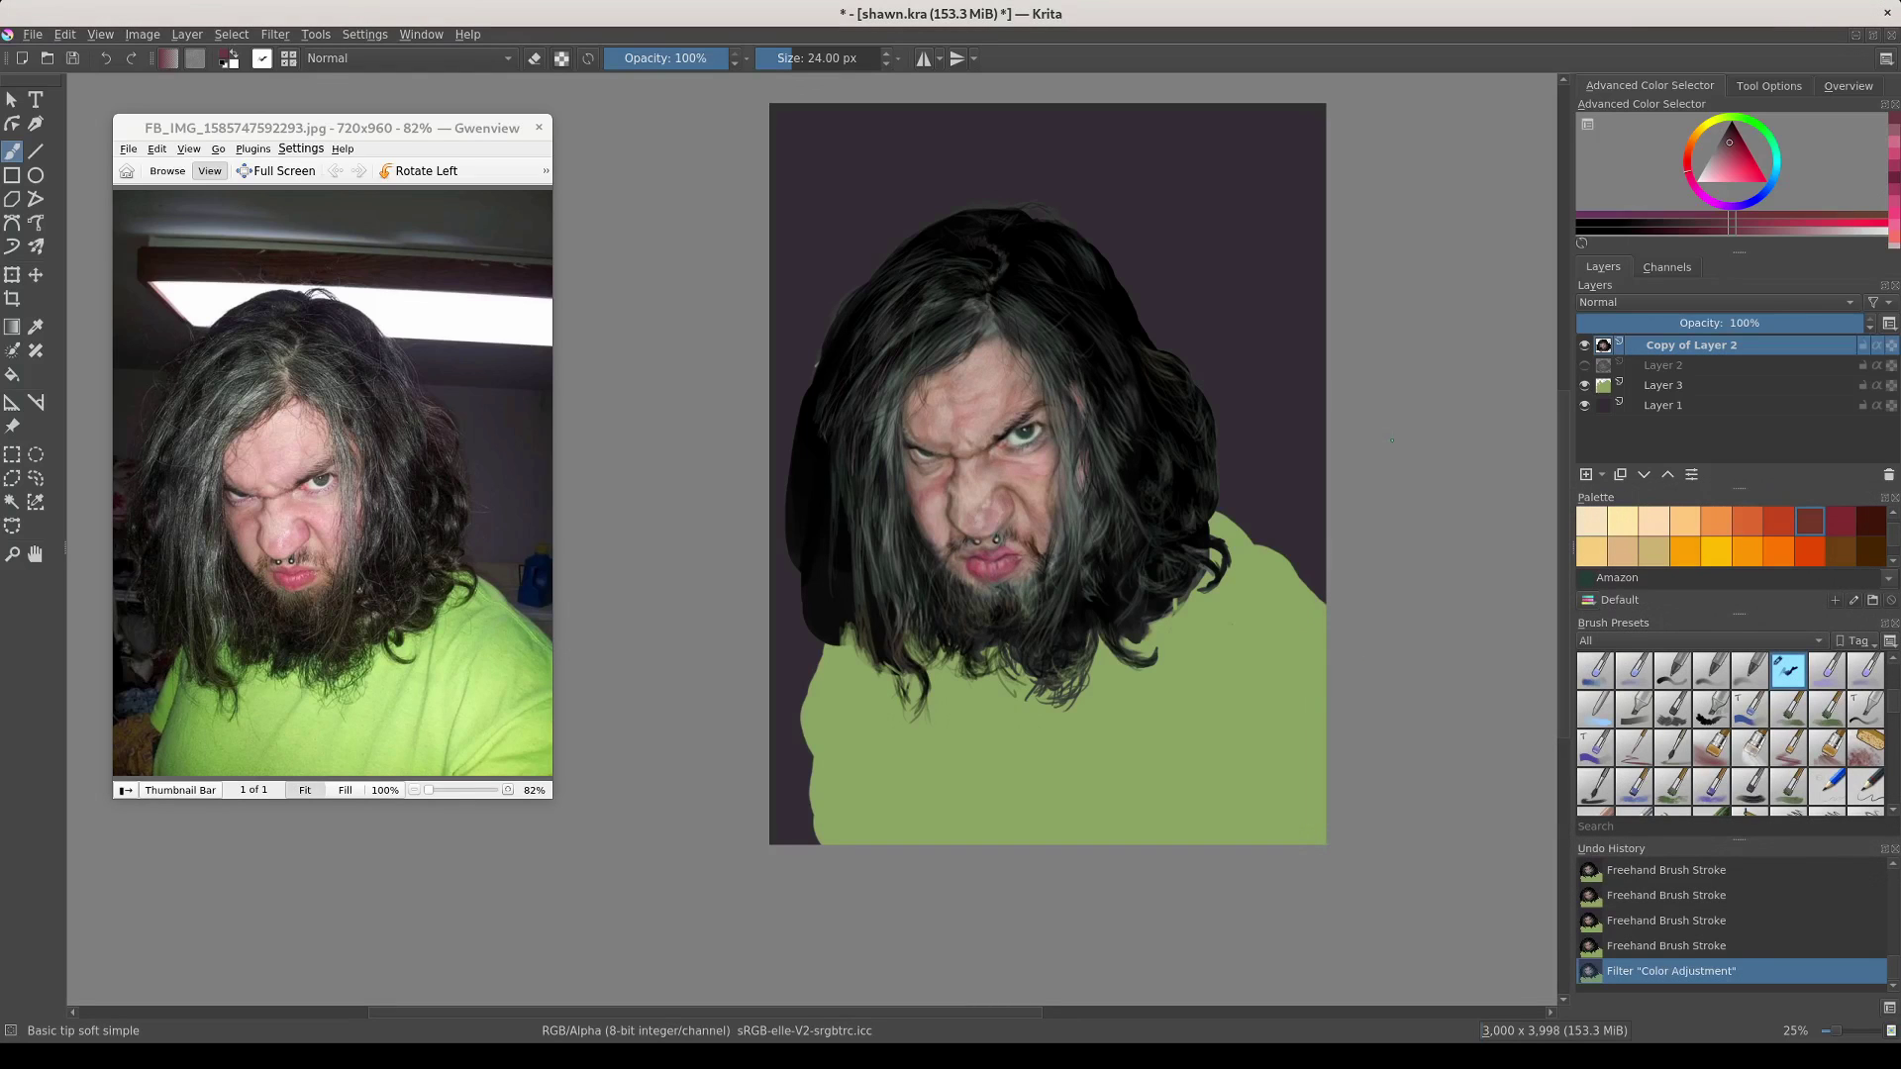
With the face hidden, liquify Layer 3's top-right shirt bump leftward, then re-show the face
click(1704, 386)
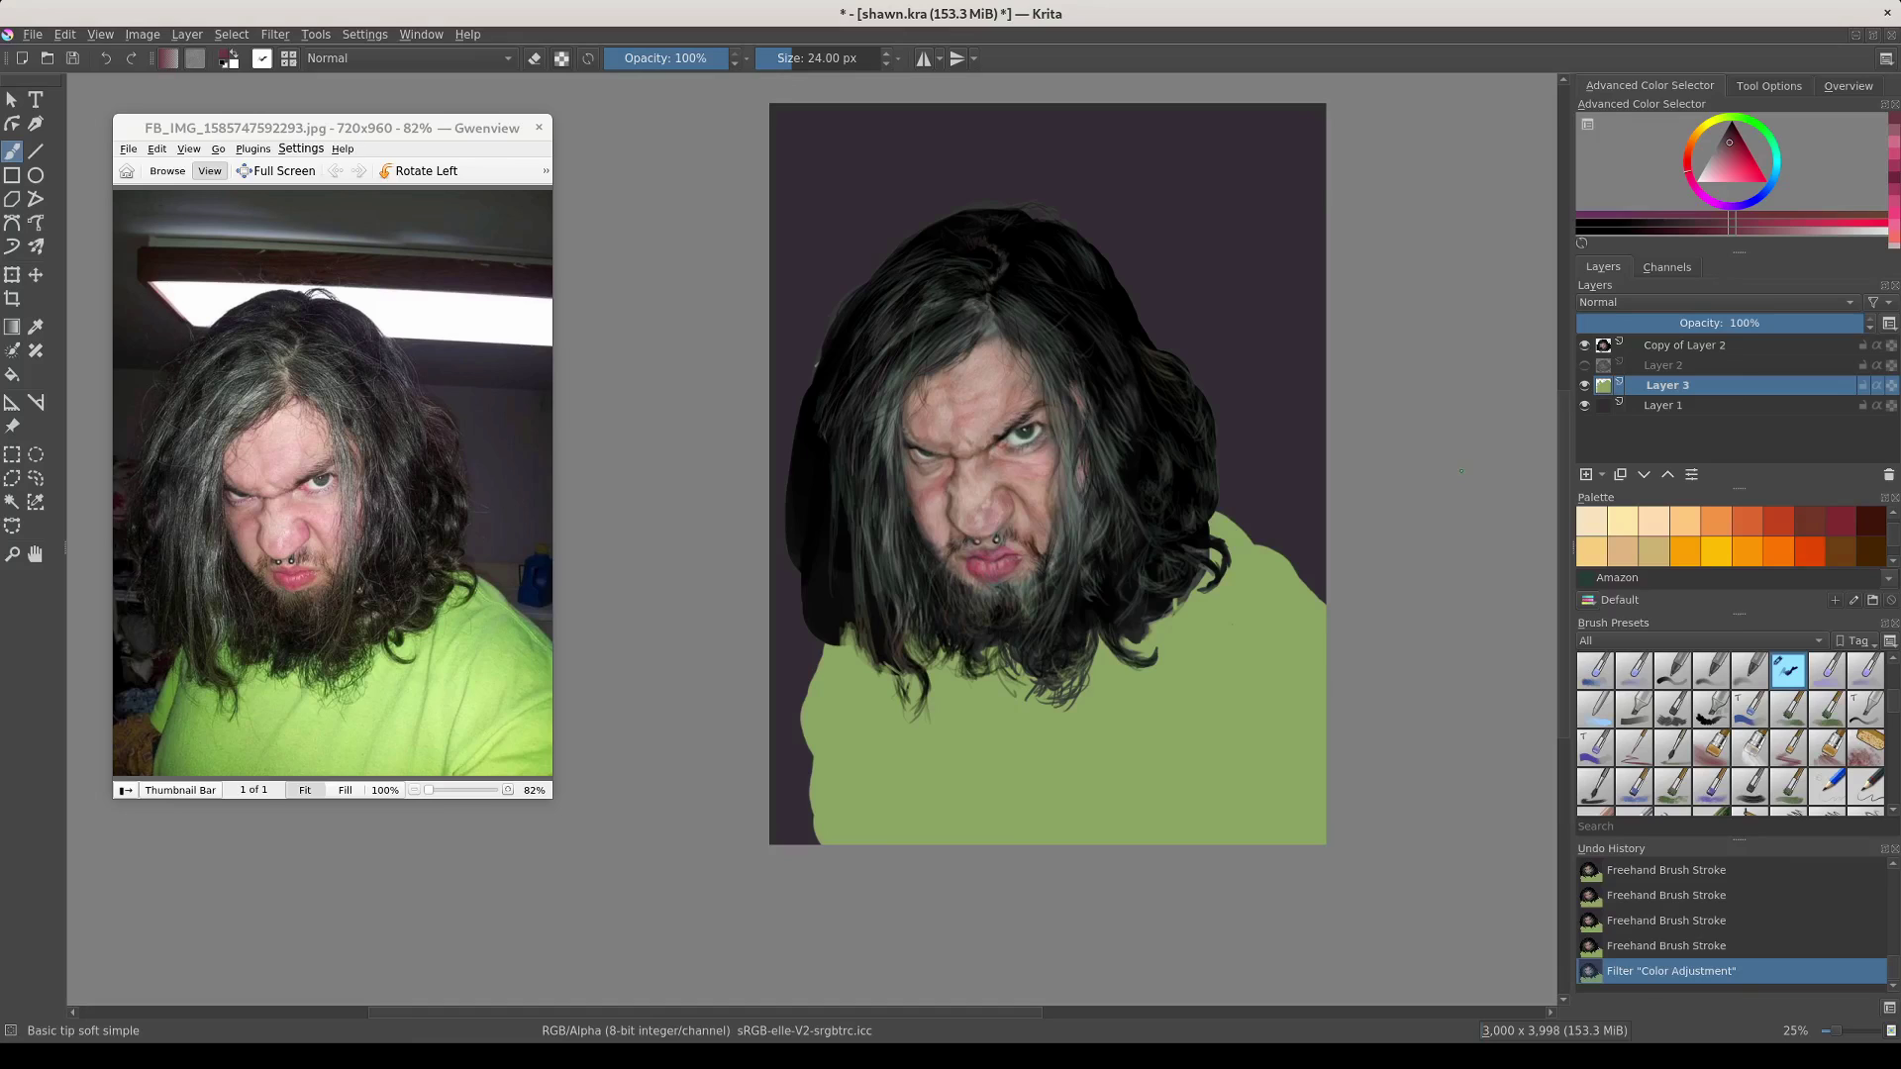
click(1585, 345)
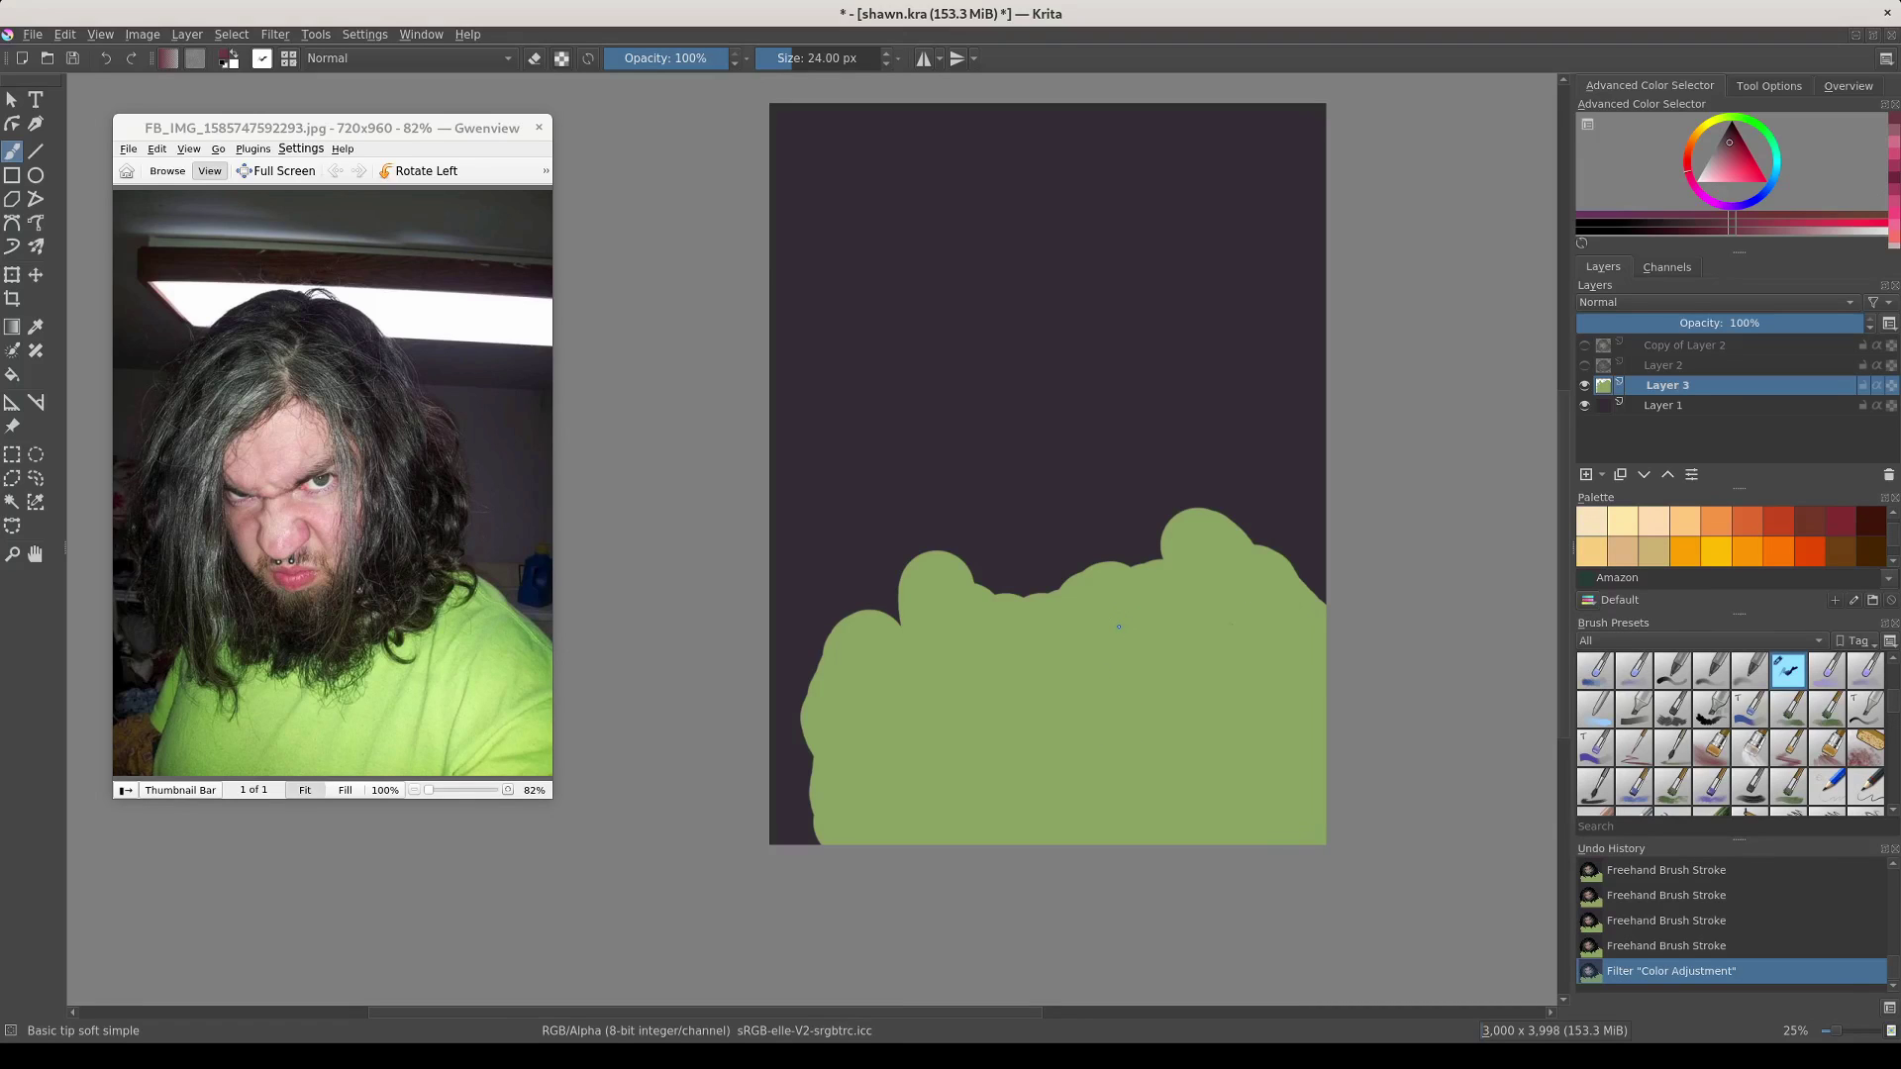
key(ctrl+t)
click(1769, 85)
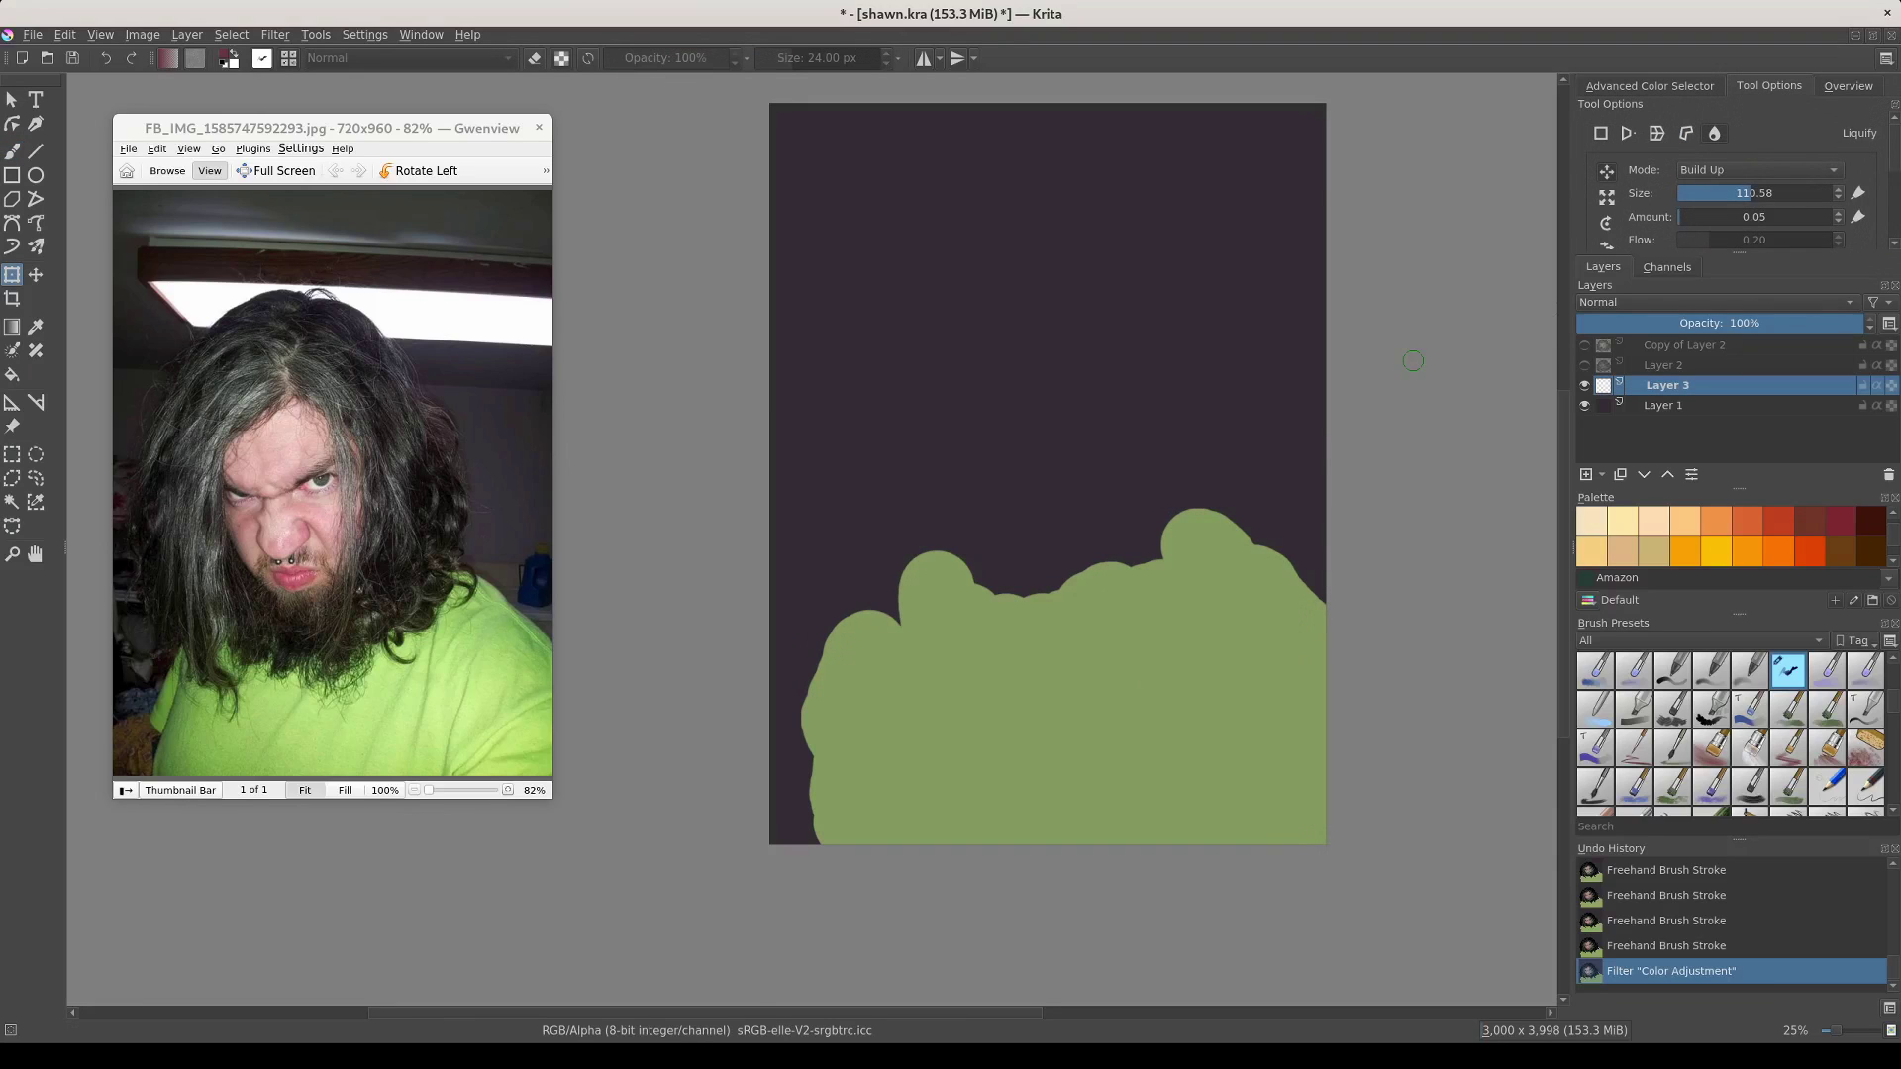
key(bracketright)
key(bracketright)
key(bracketright)
mouse_move(1125, 522)
mouse_down()
mouse_move(998, 574)
mouse_move(992, 622)
mouse_up()
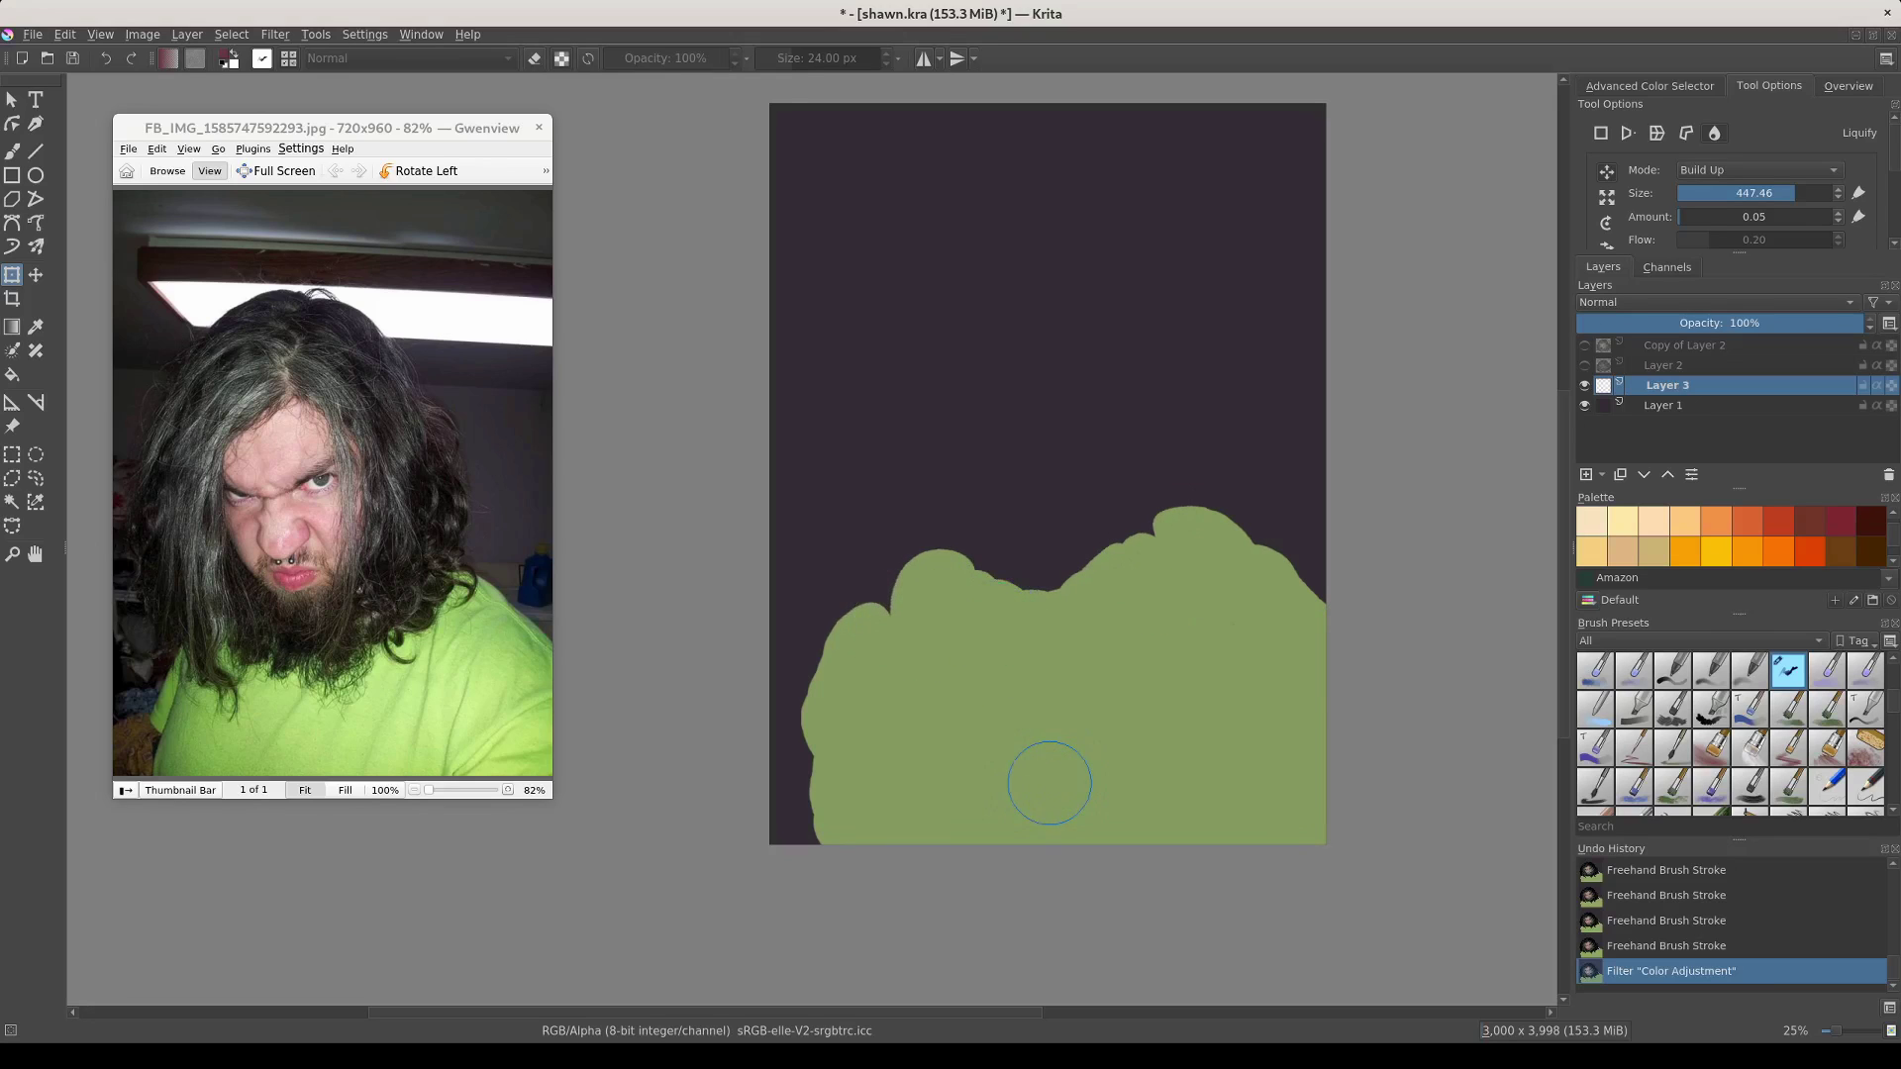
key(Return)
key(b)
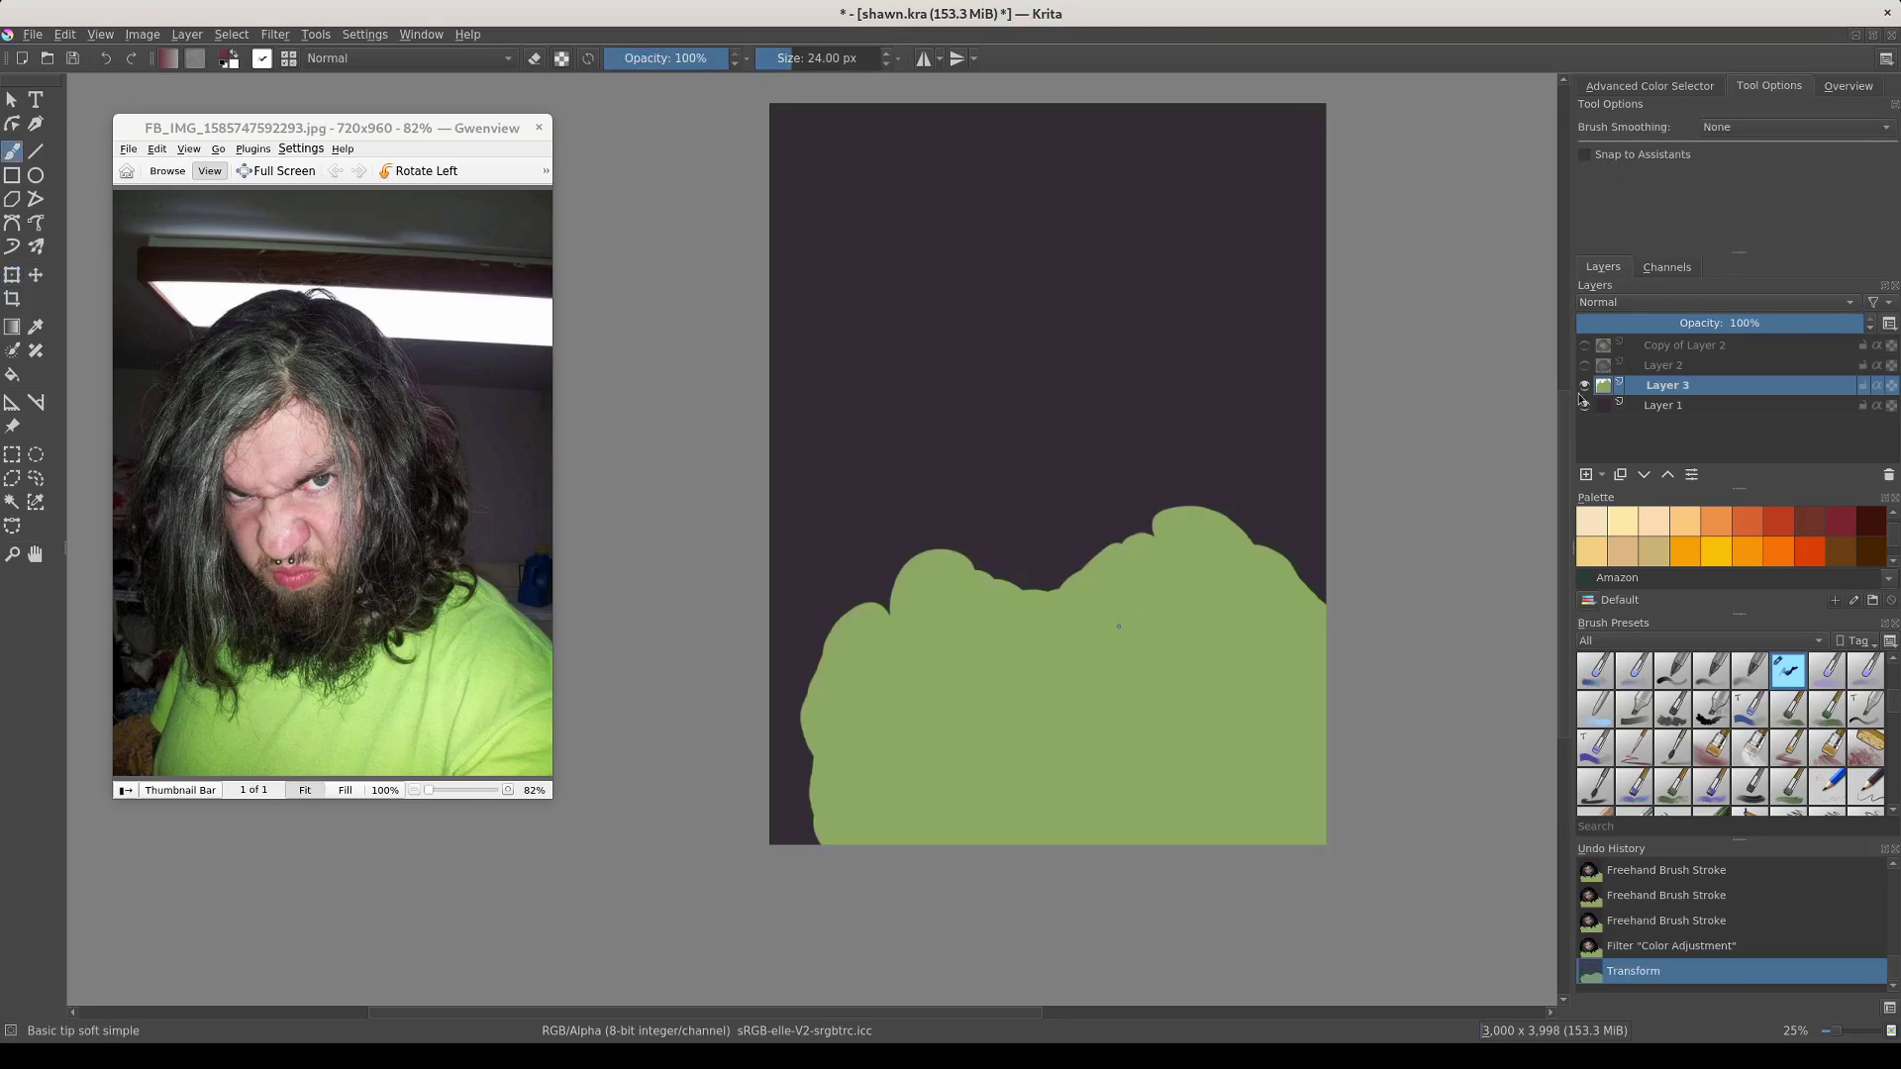
click(1585, 346)
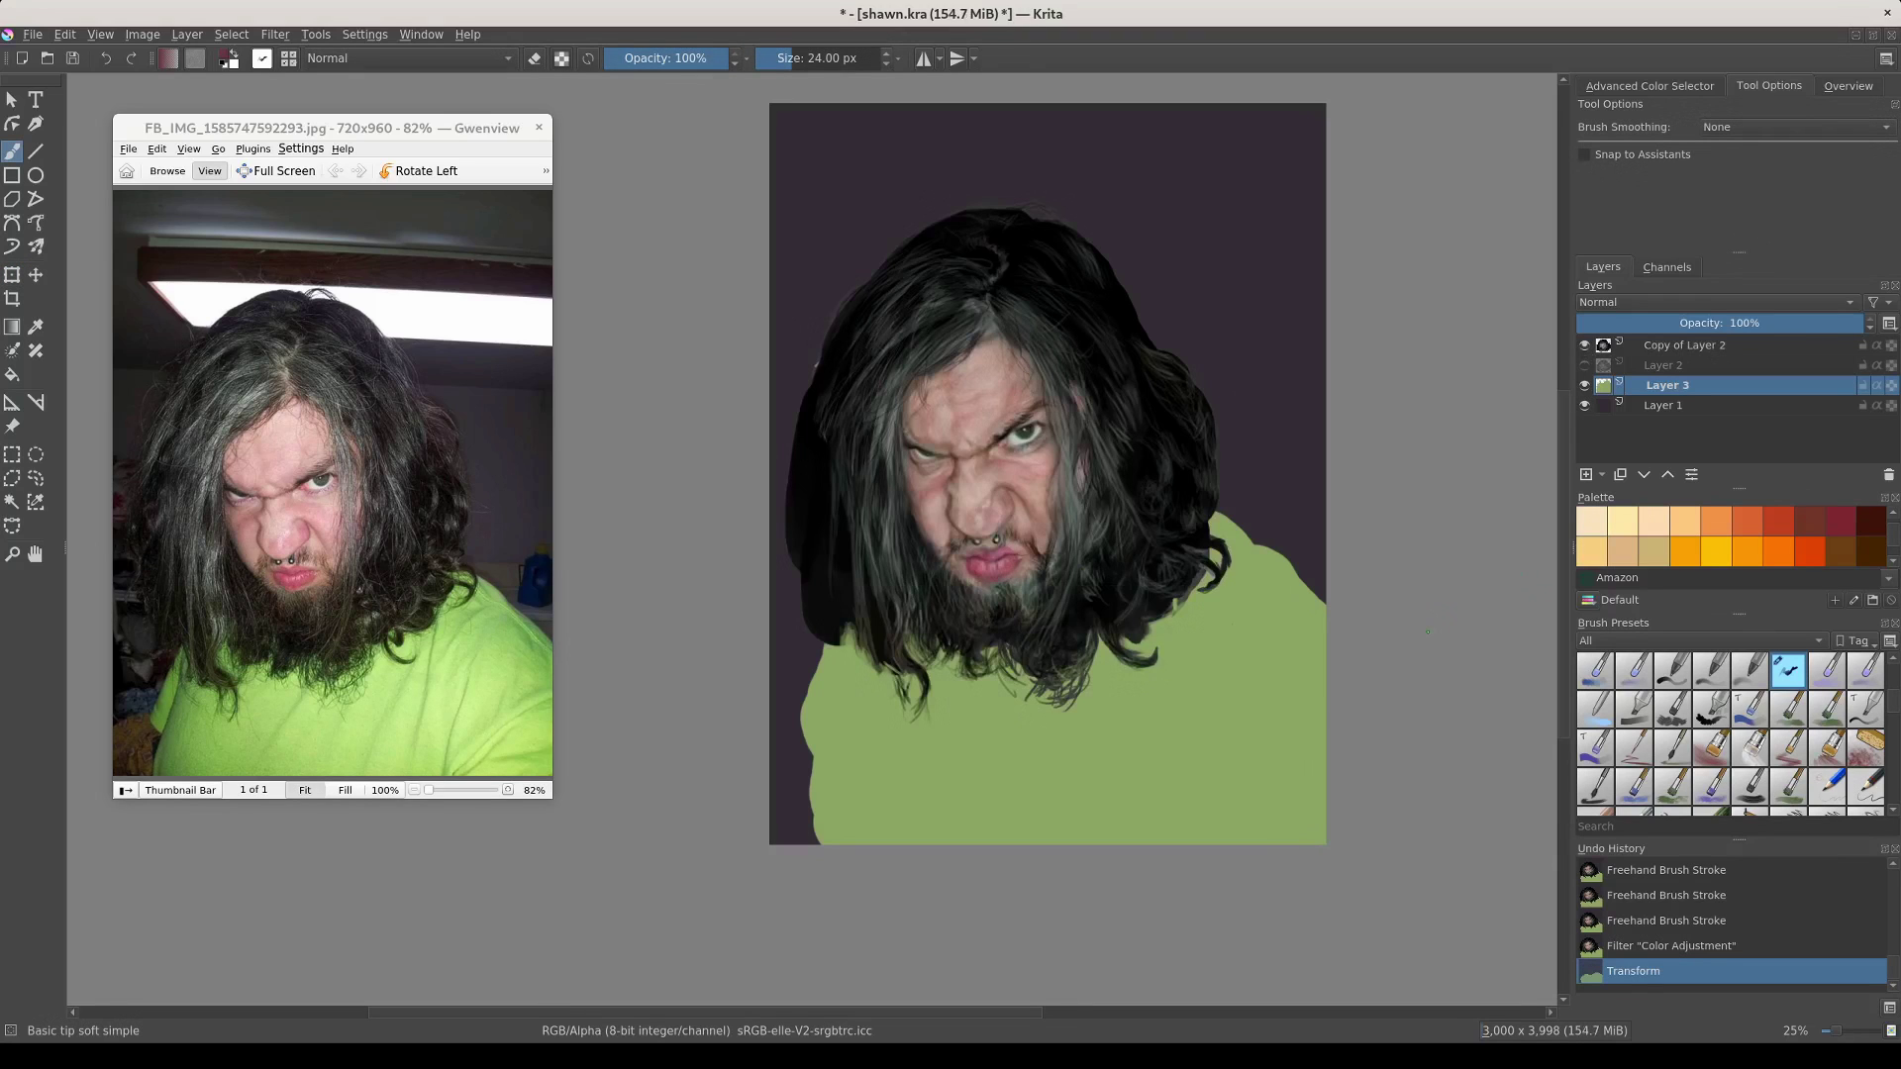
Sample the shirt green, lighten it slightly, and paint lighter strokes across the shirt
ctrl+click(1085, 783)
click(1648, 85)
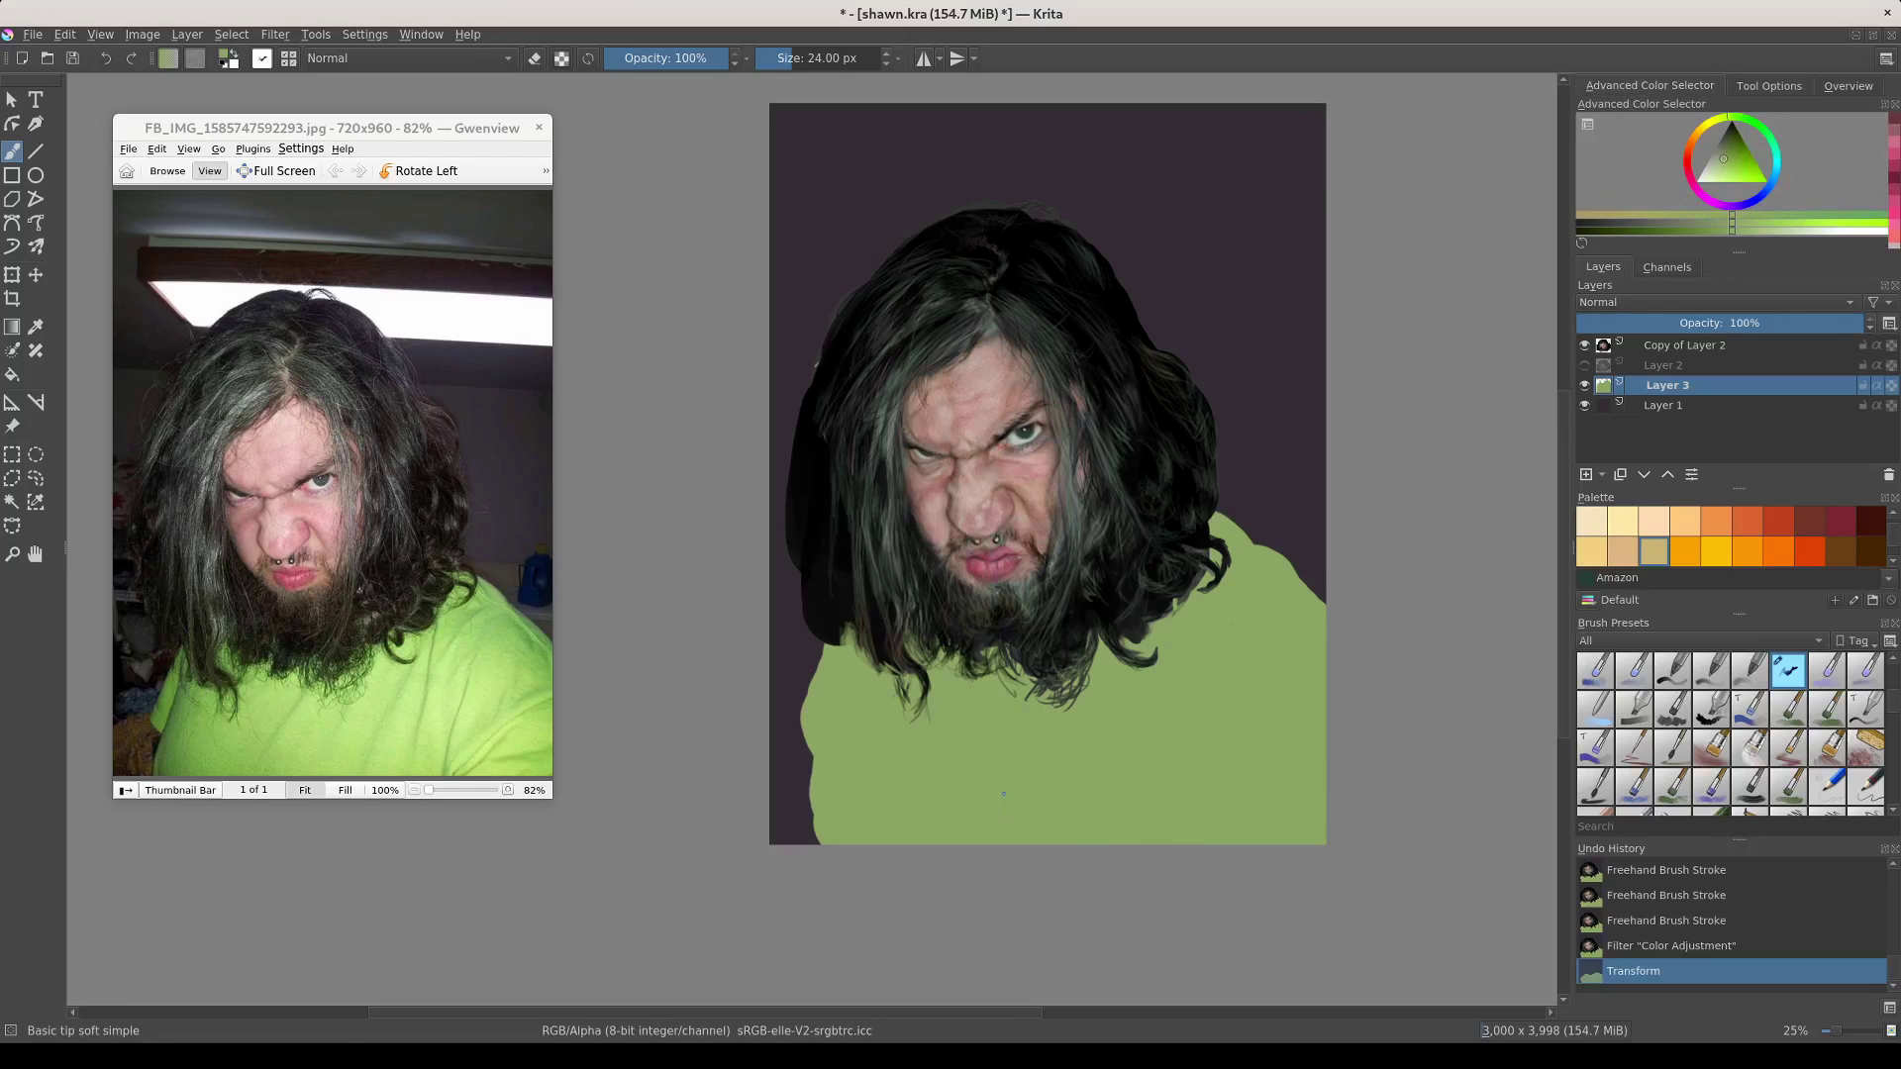
key(l)
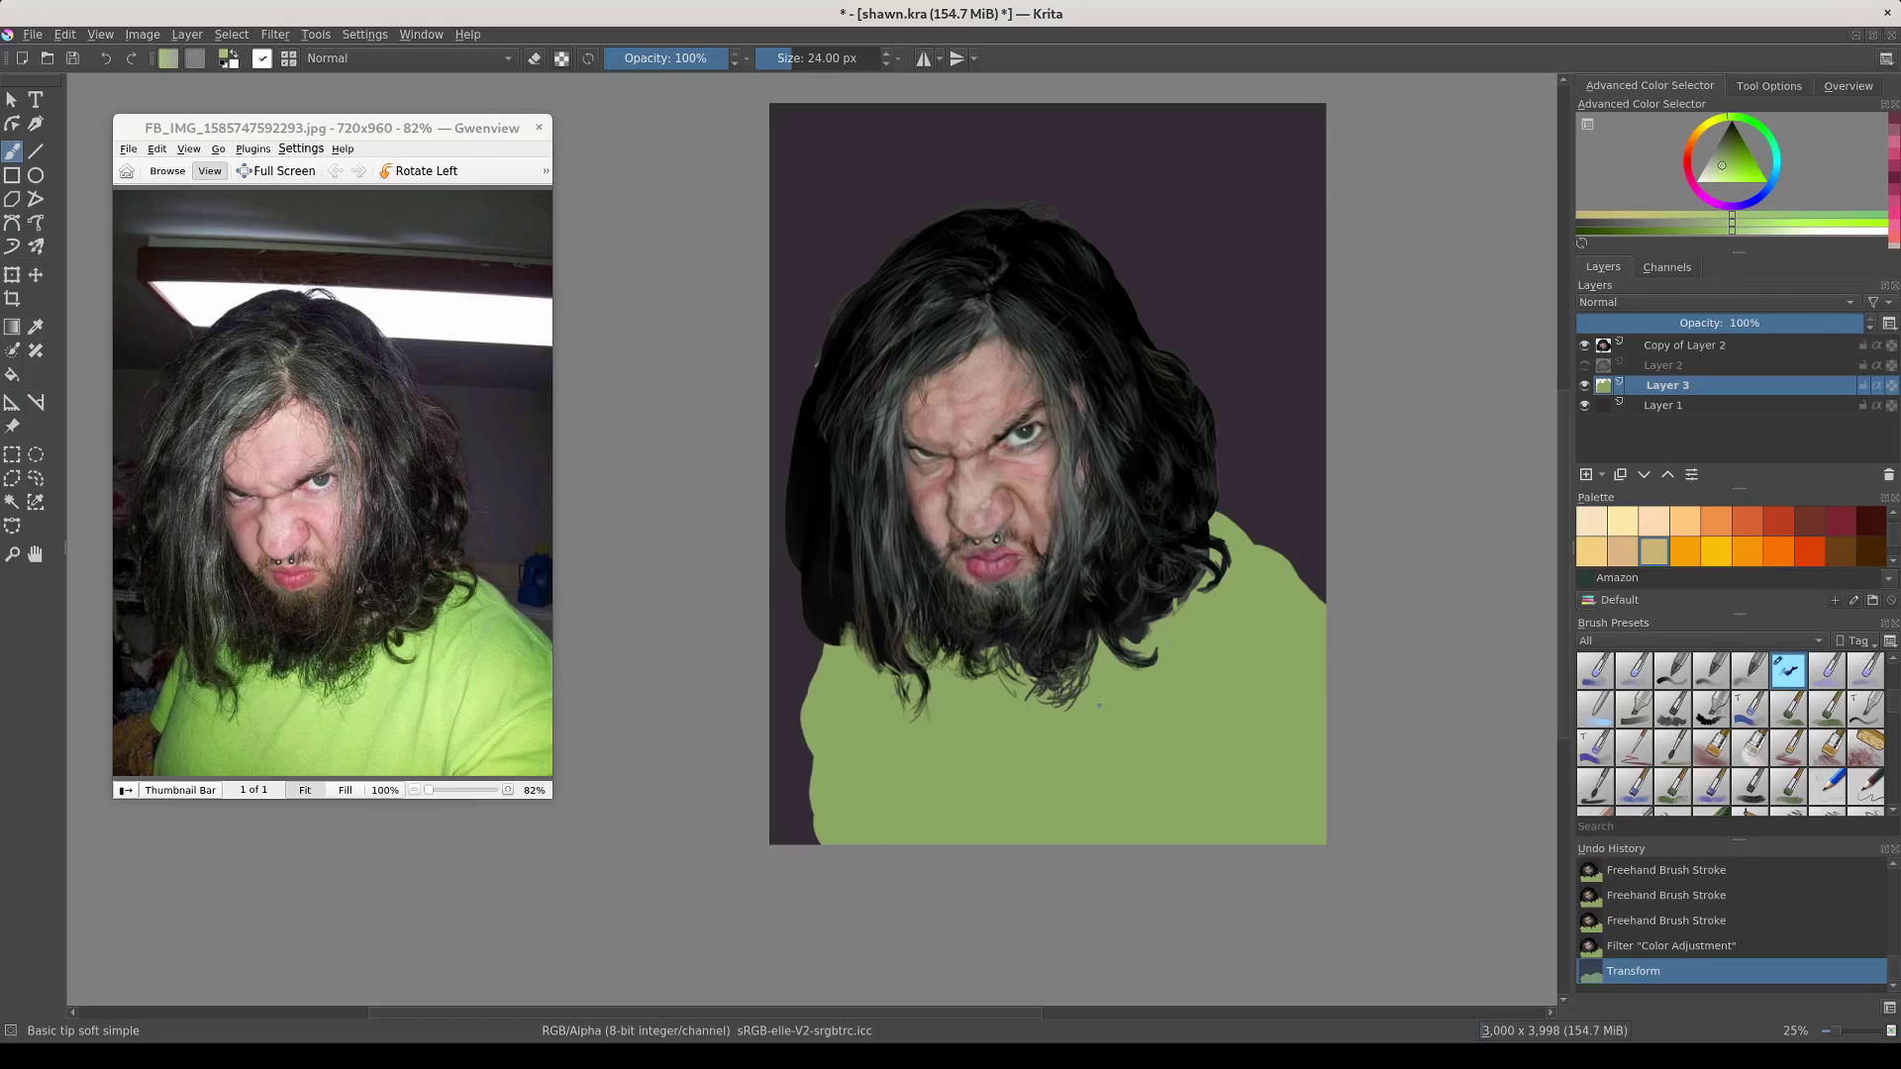
mouse_move(1093, 678)
mouse_down()
mouse_move(1140, 756)
mouse_move(1167, 731)
mouse_up()
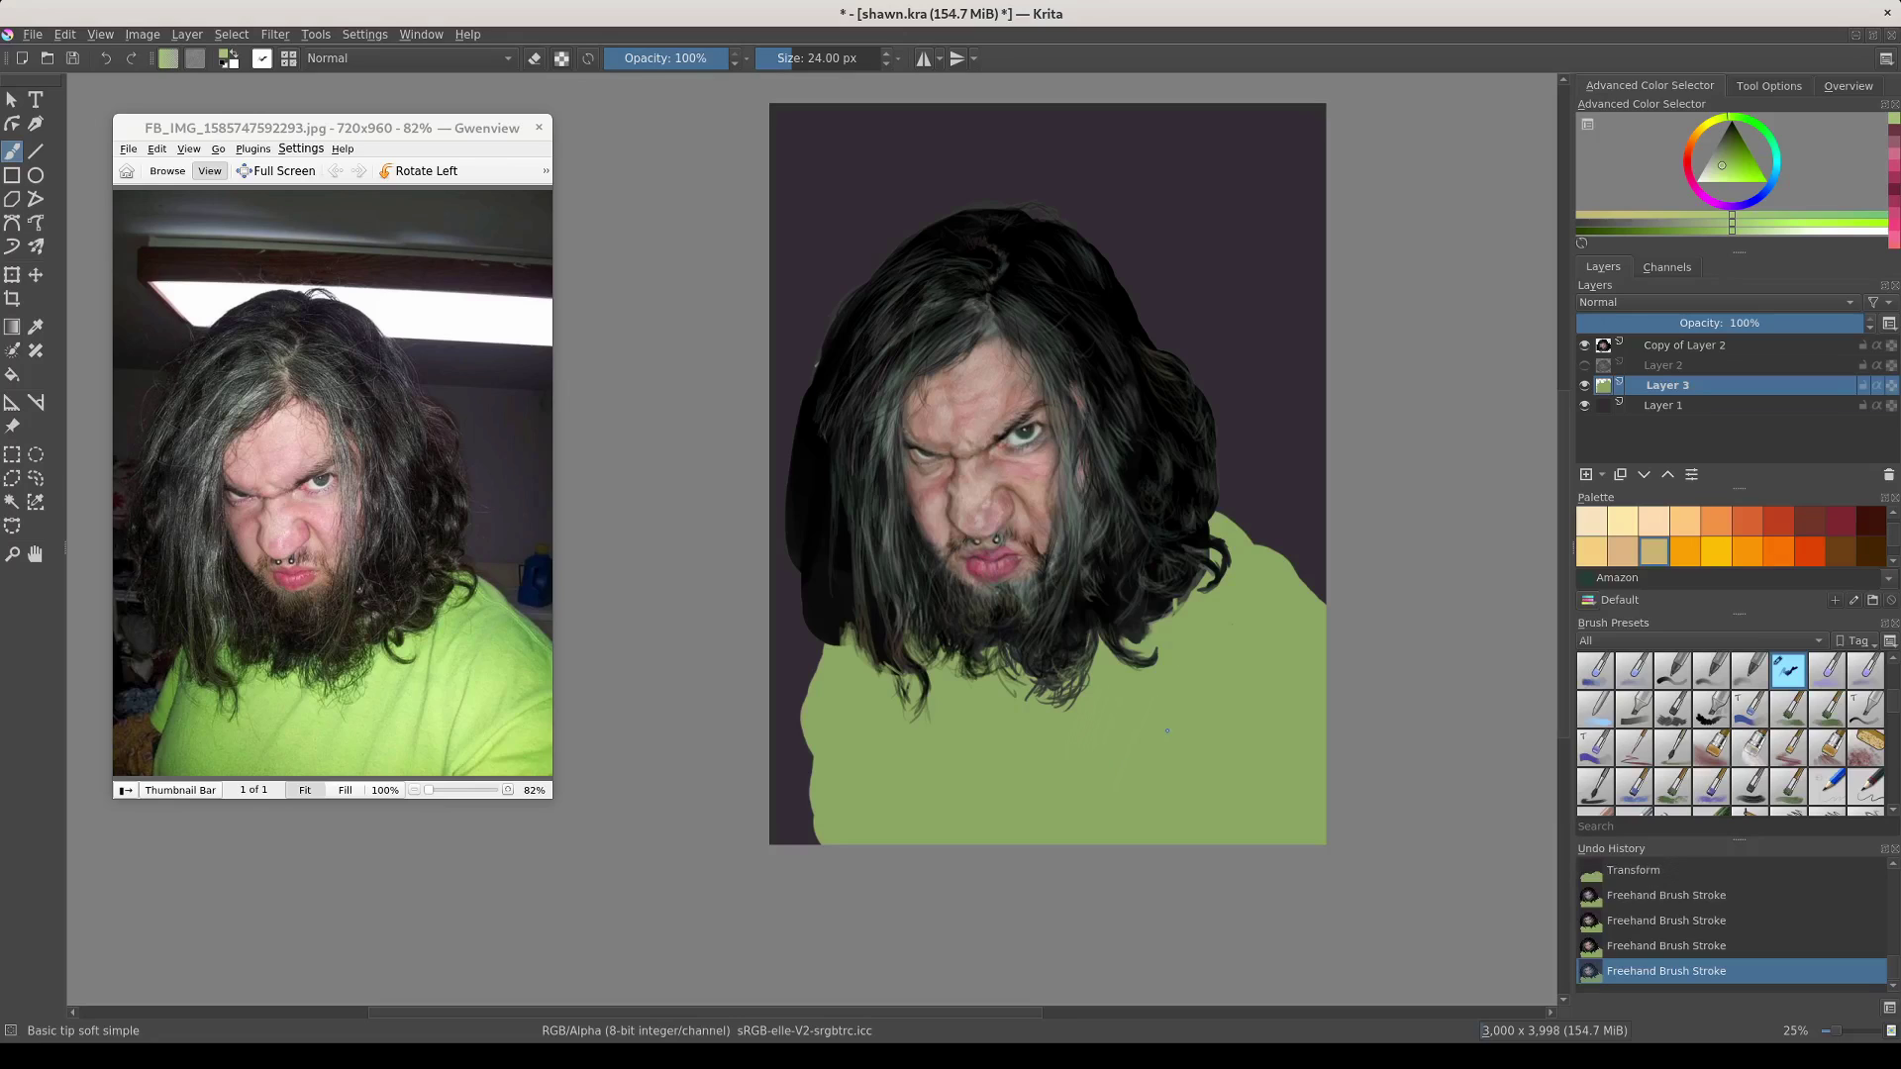
drag(1164, 633, 1168, 638)
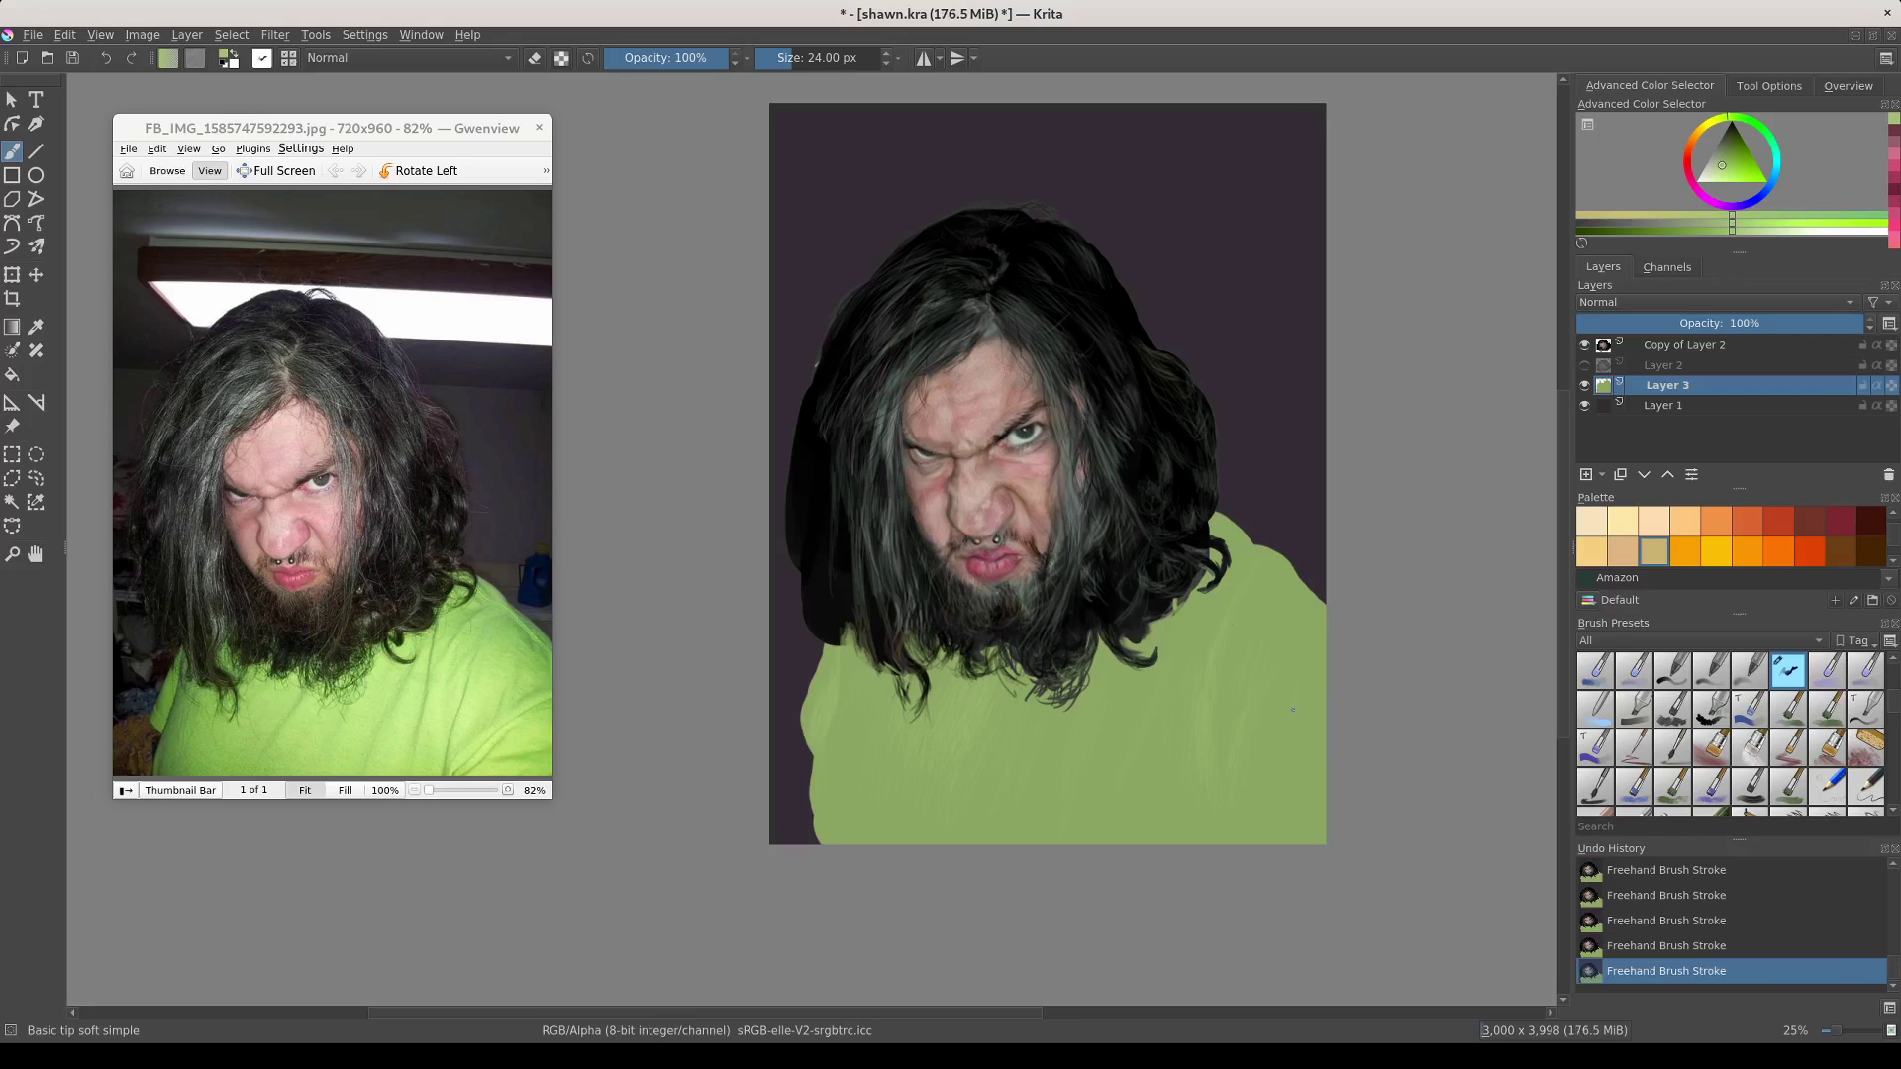
drag(1305, 713, 1272, 769)
Move Layer 3's shirt slightly lower and paint another light shading stroke
key(t)
drag(1144, 746, 1145, 753)
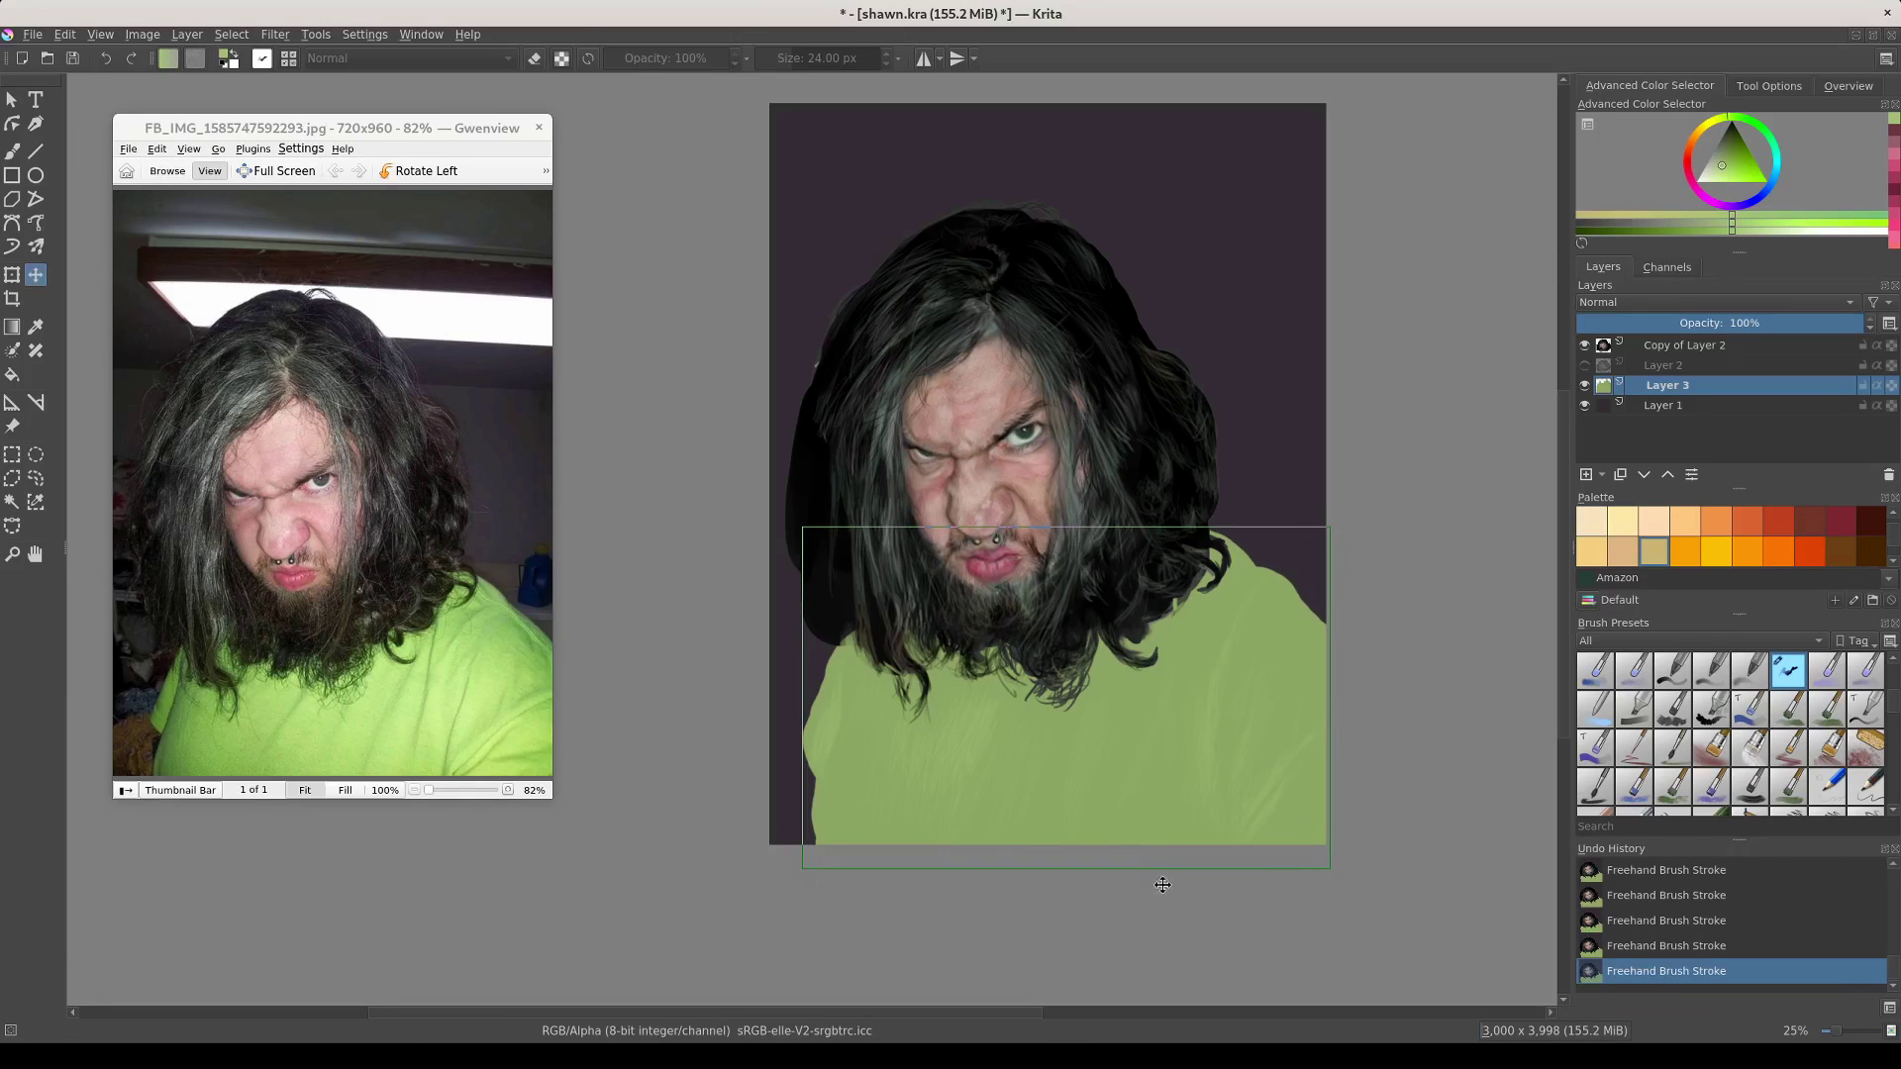
key(b)
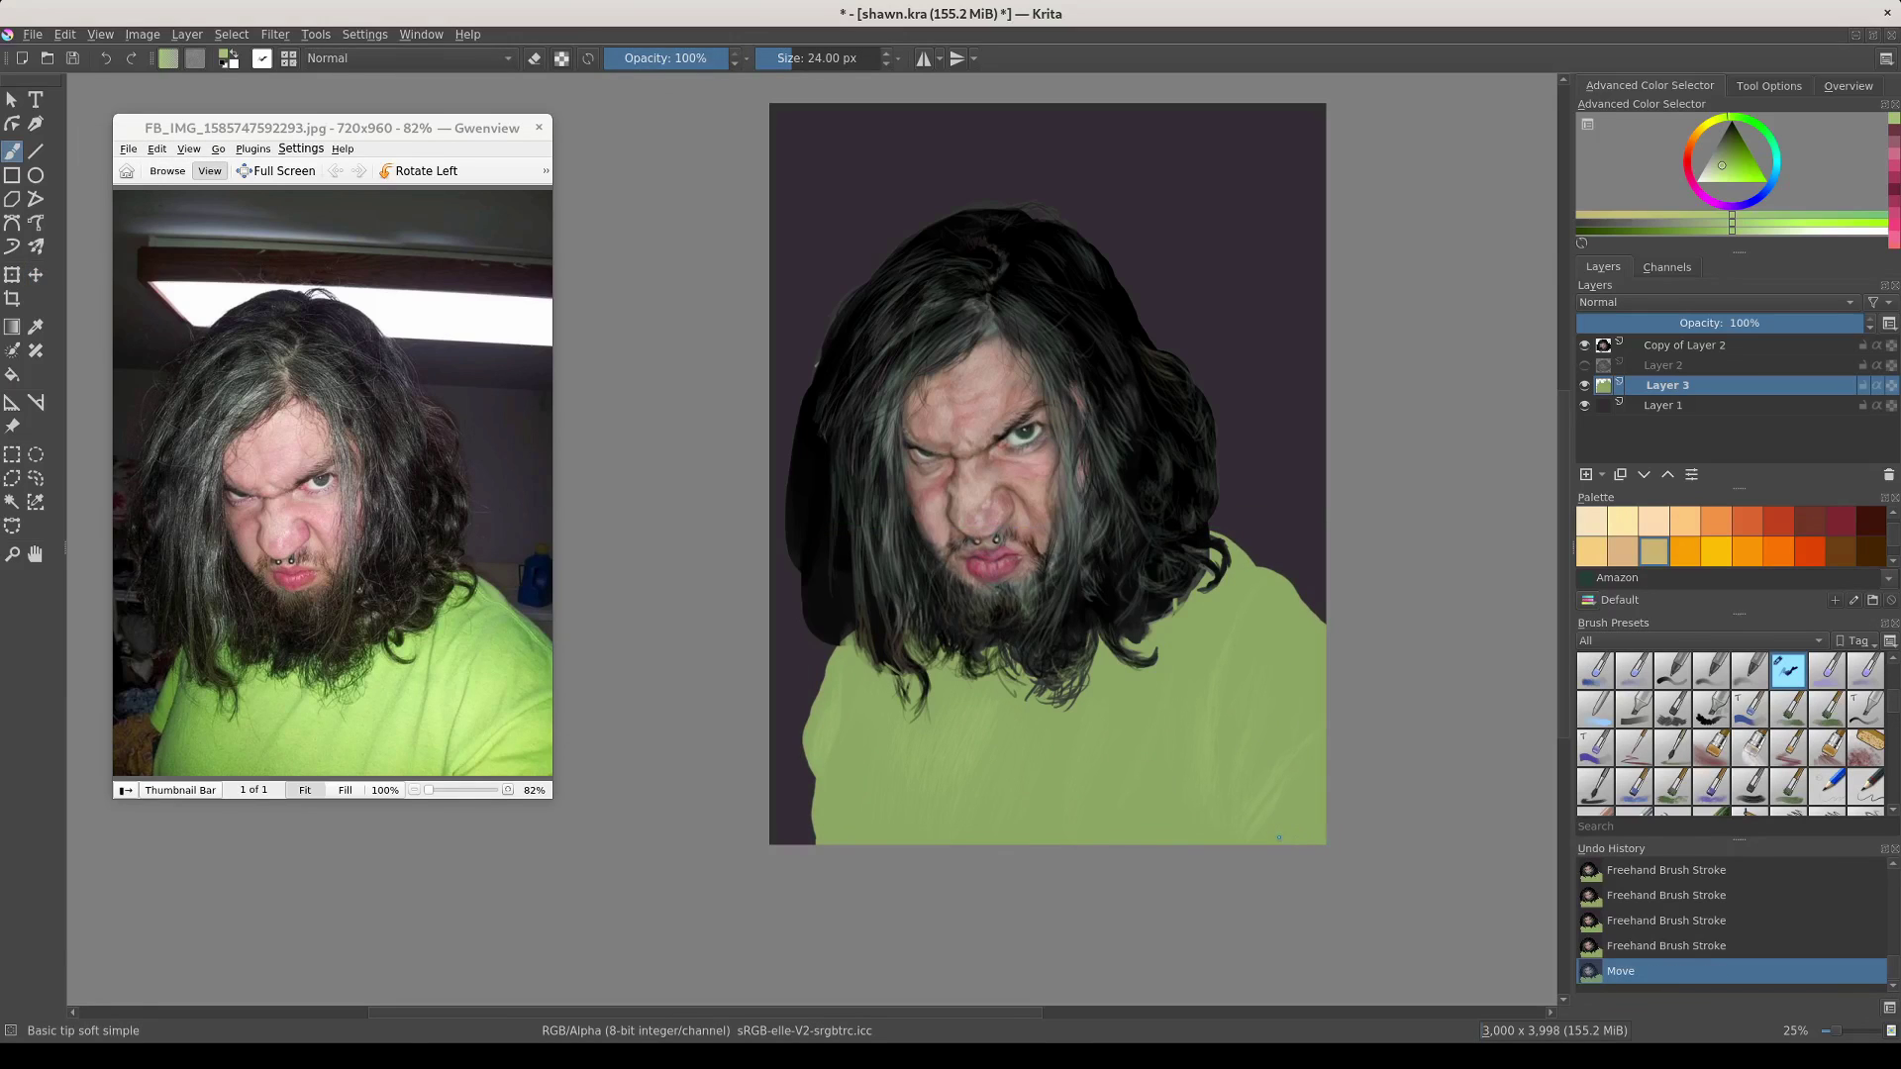
mouse_move(1317, 797)
mouse_down()
mouse_move(1288, 798)
mouse_move(1287, 733)
mouse_up()
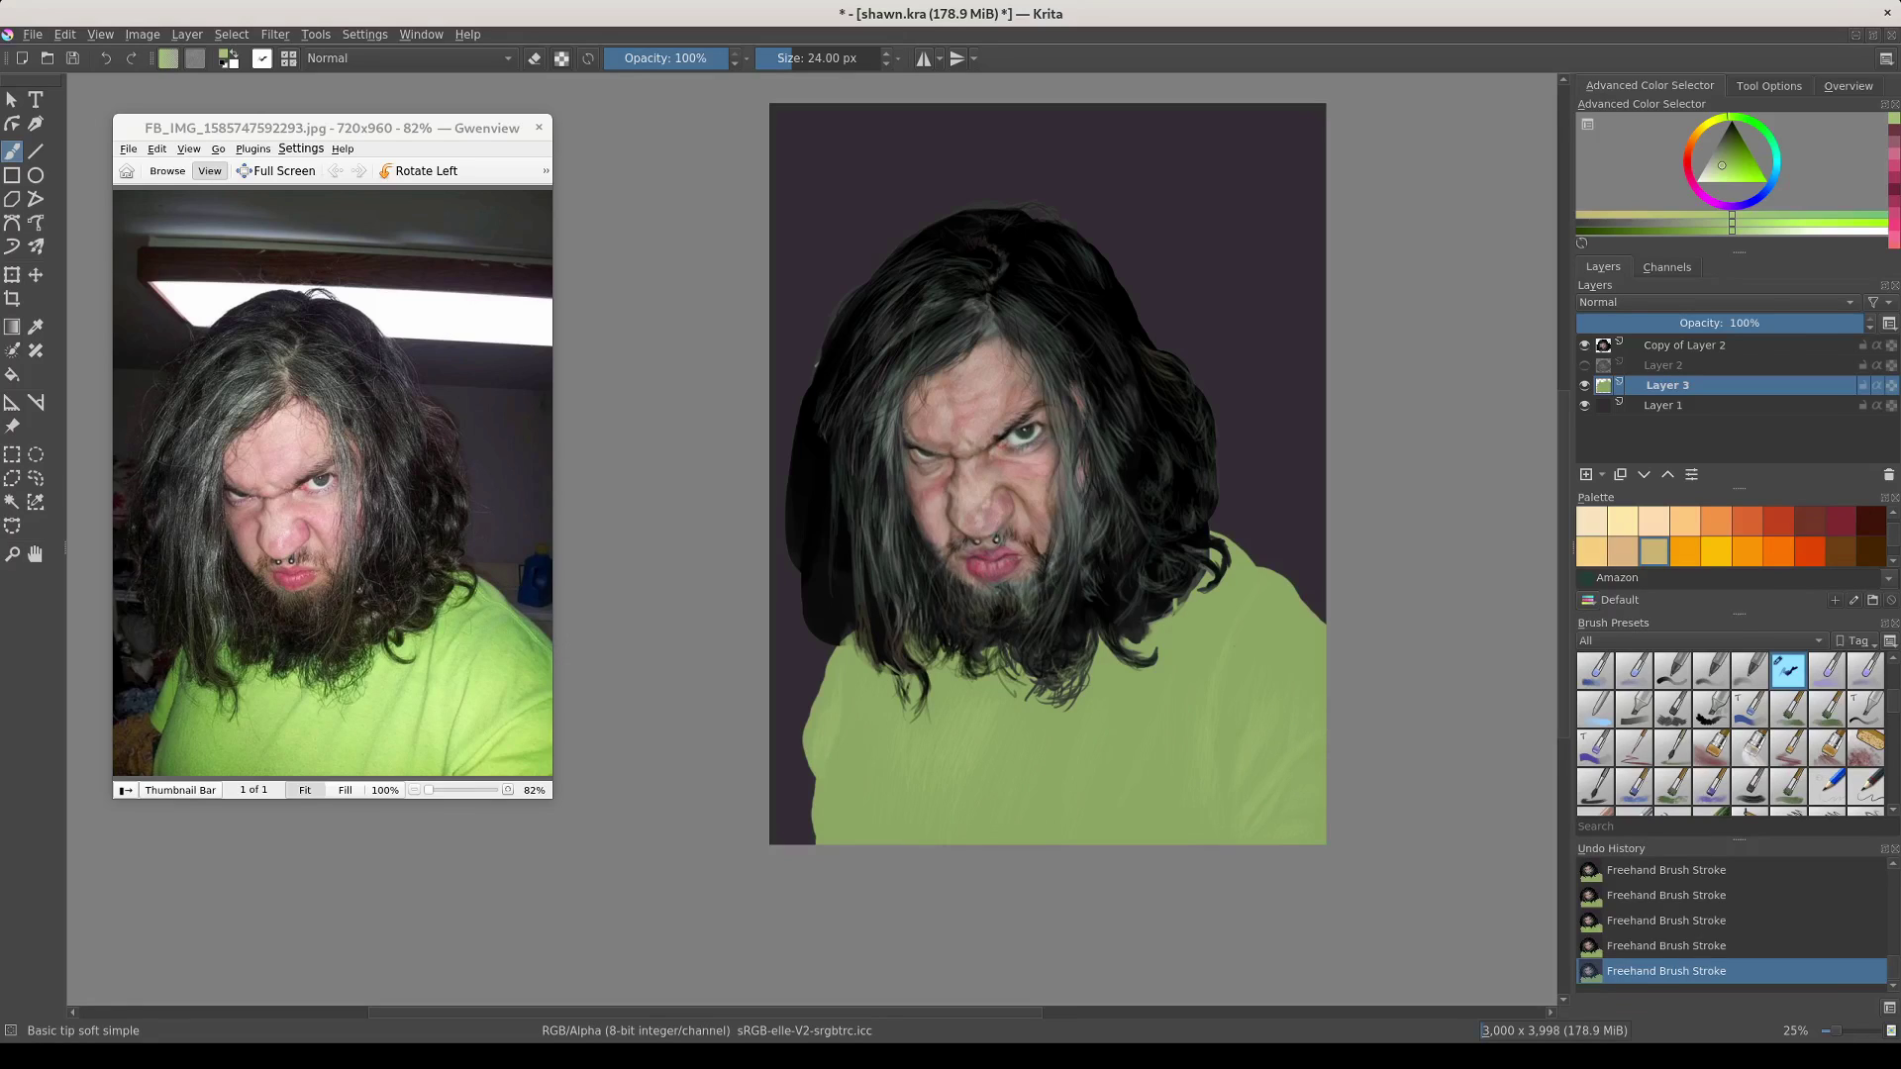
Start a shirt transform, reset it and commit without changes
key(ctrl+t)
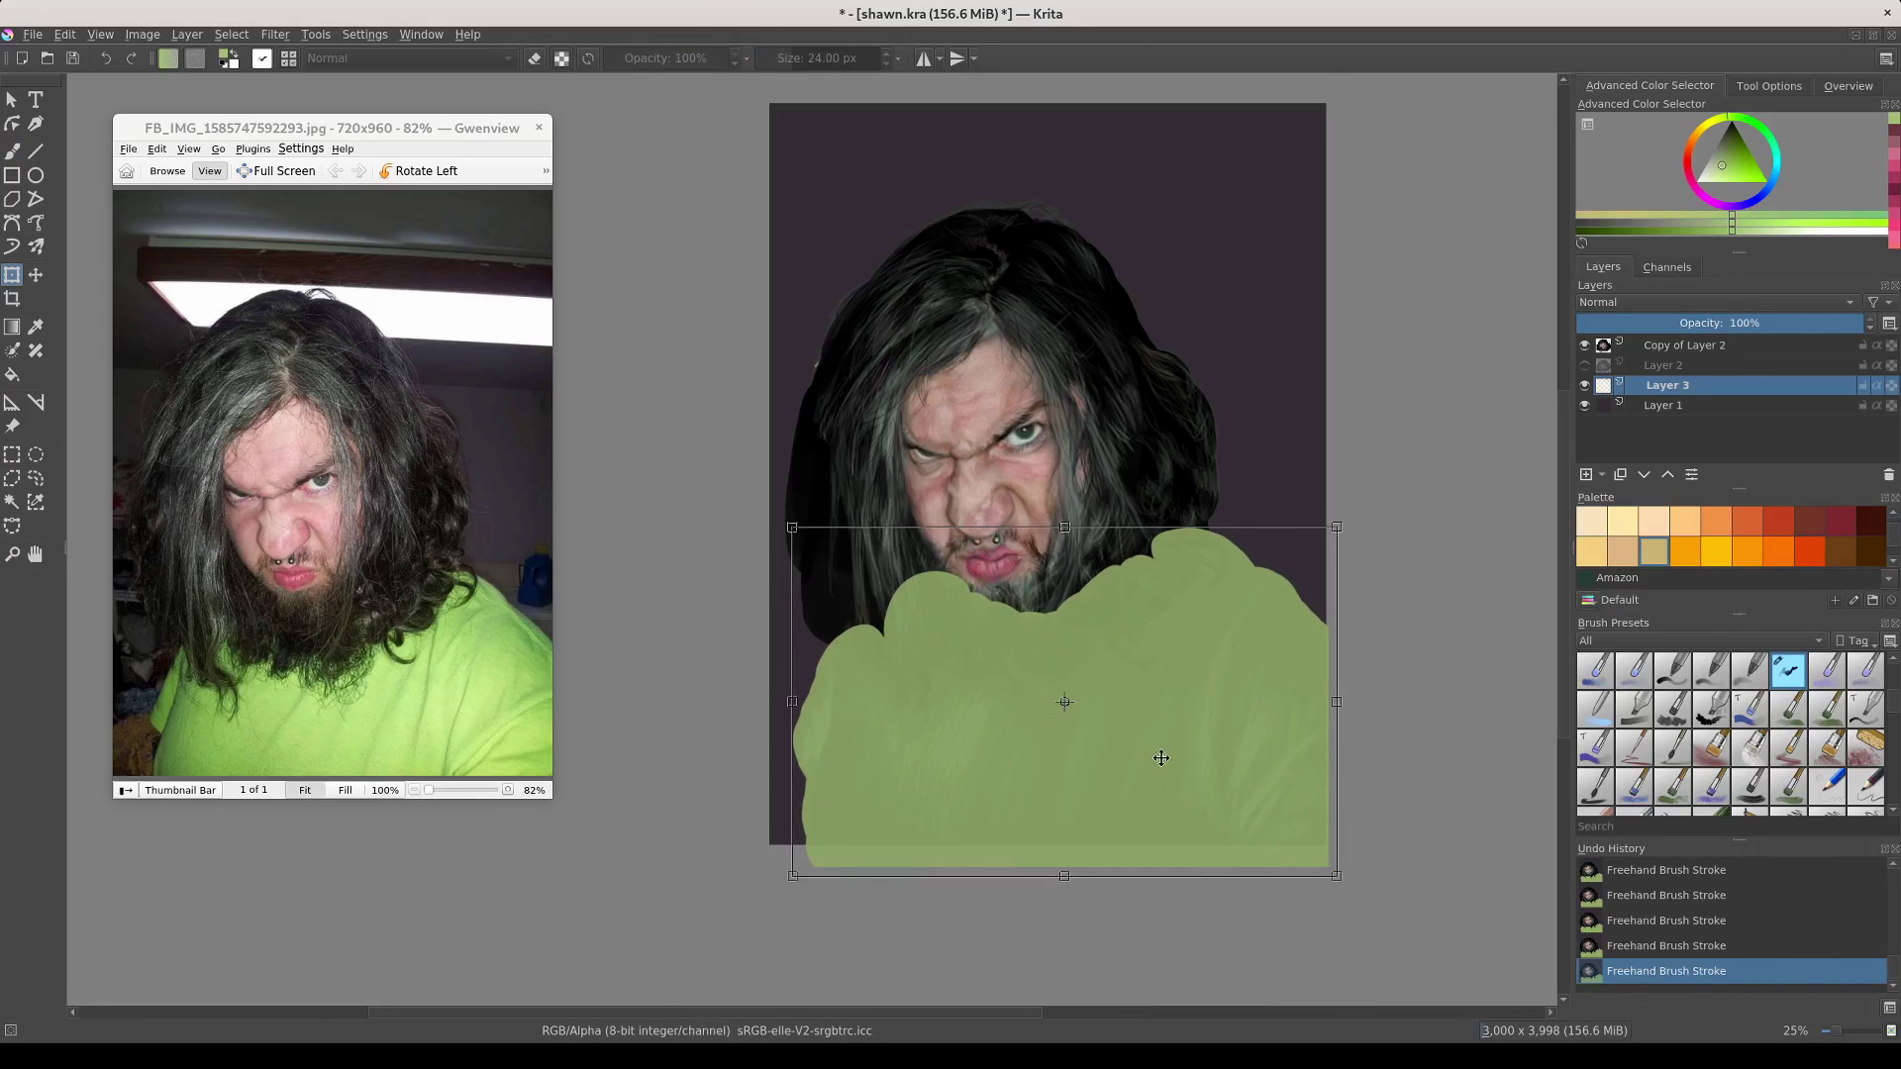
key(Escape)
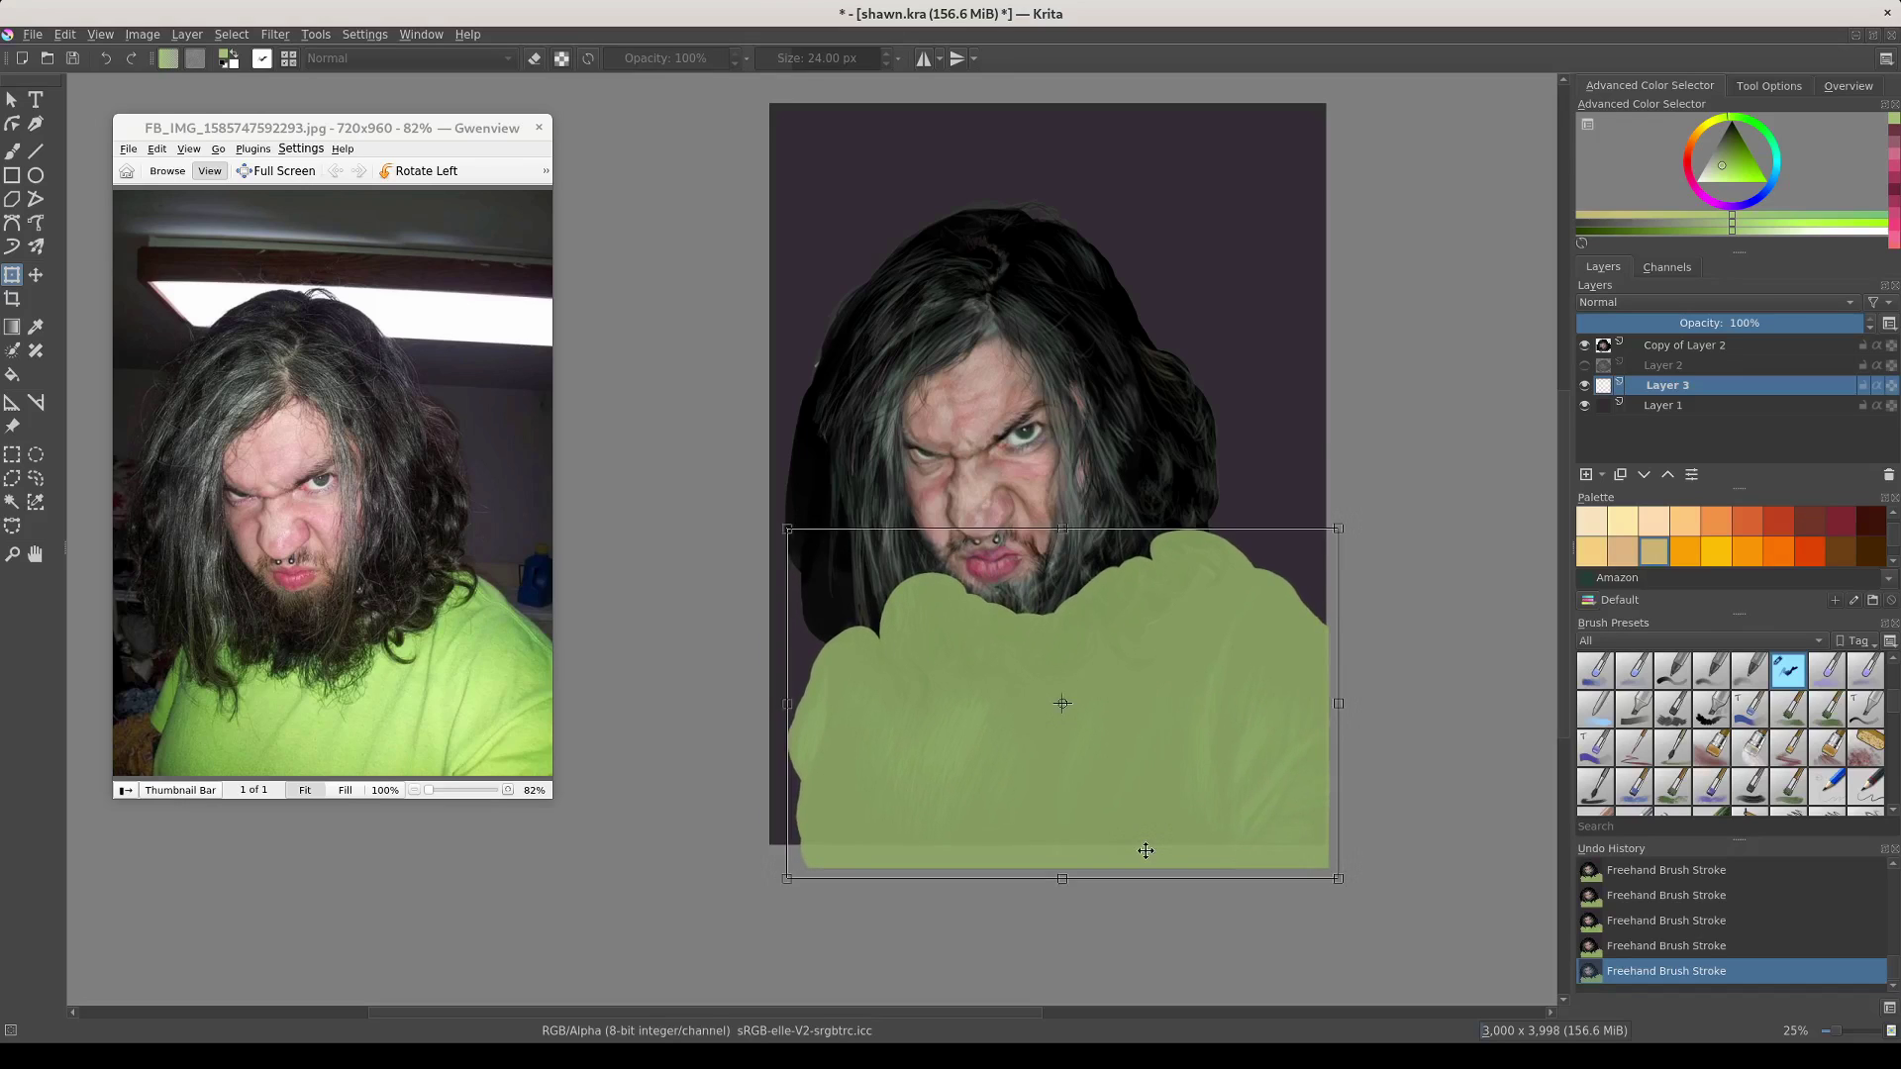
key(Return)
key(b)
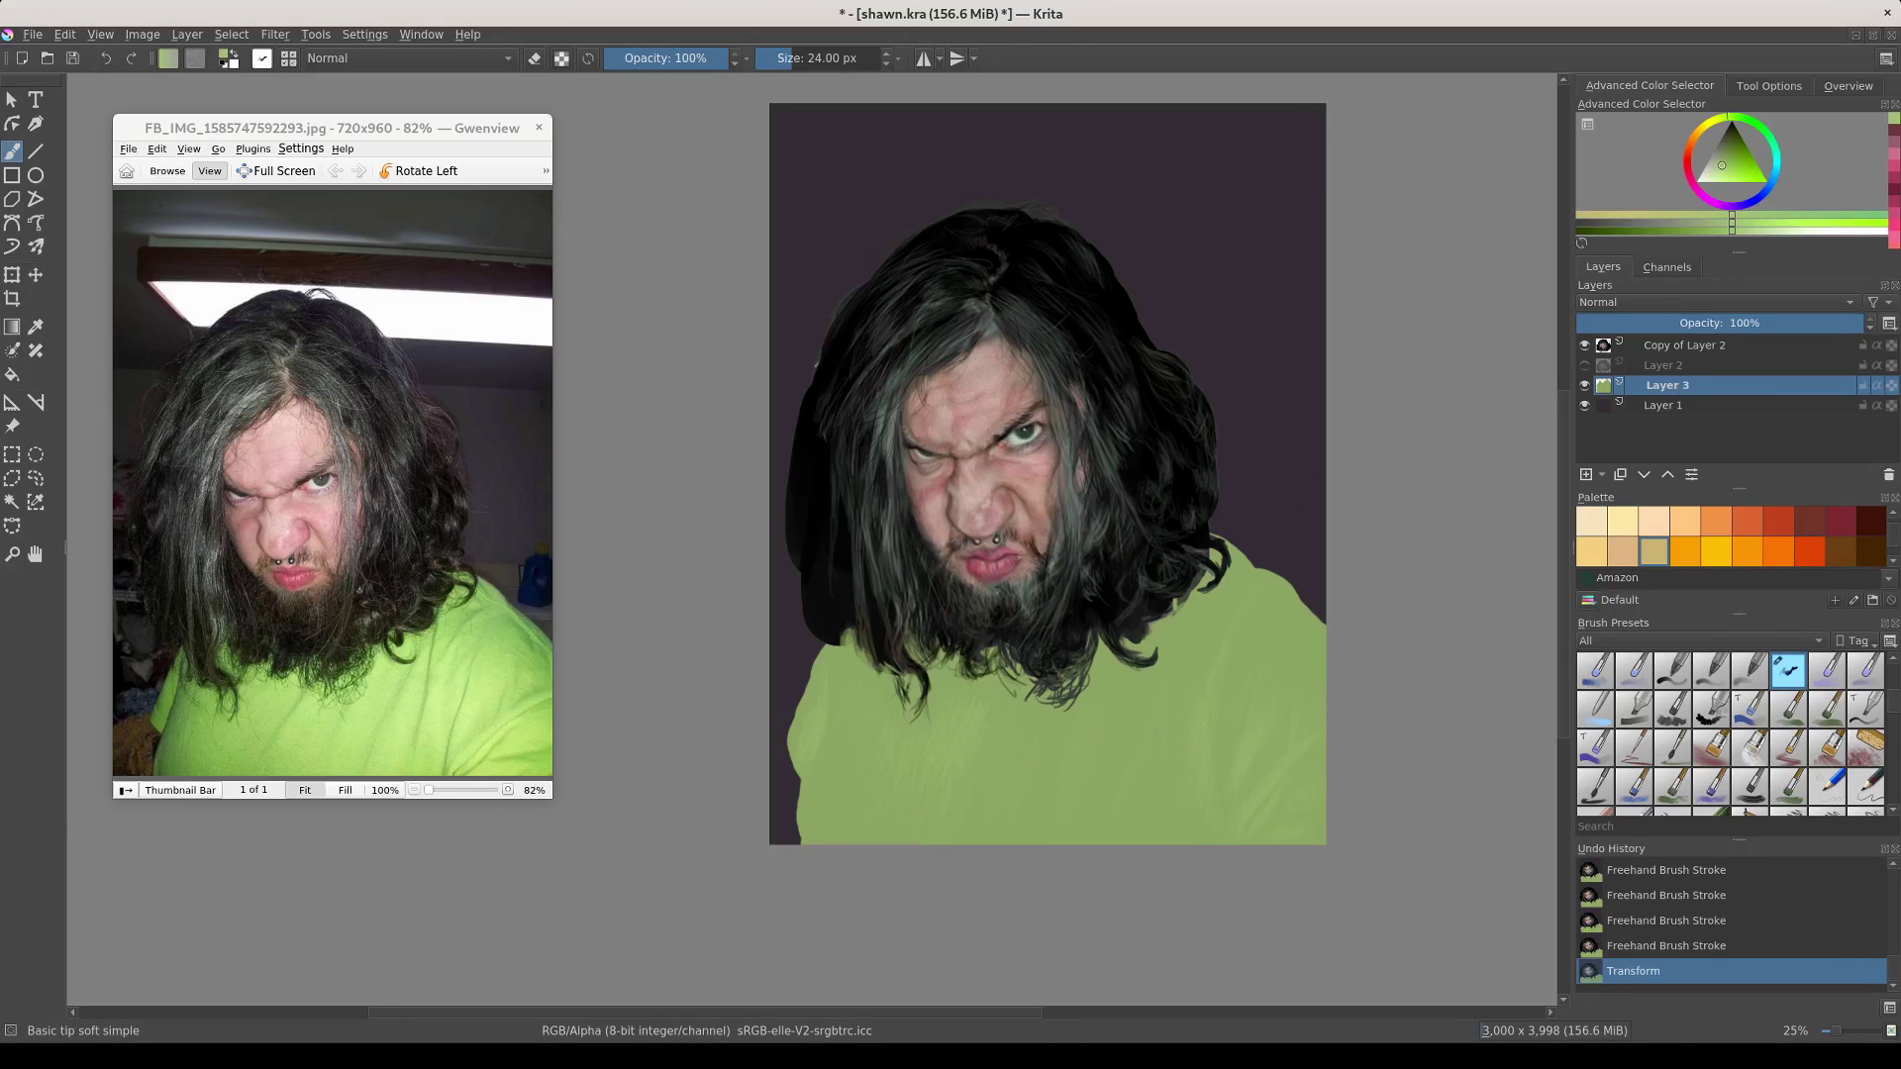
Paint two more shading strokes on the shirt and pick a new shirt green
drag(1238, 837, 1222, 880)
mouse_move(1188, 810)
mouse_down()
mouse_move(1191, 744)
mouse_move(1213, 765)
mouse_up()
ctrl+click(1174, 816)
ctrl+click(1248, 763)
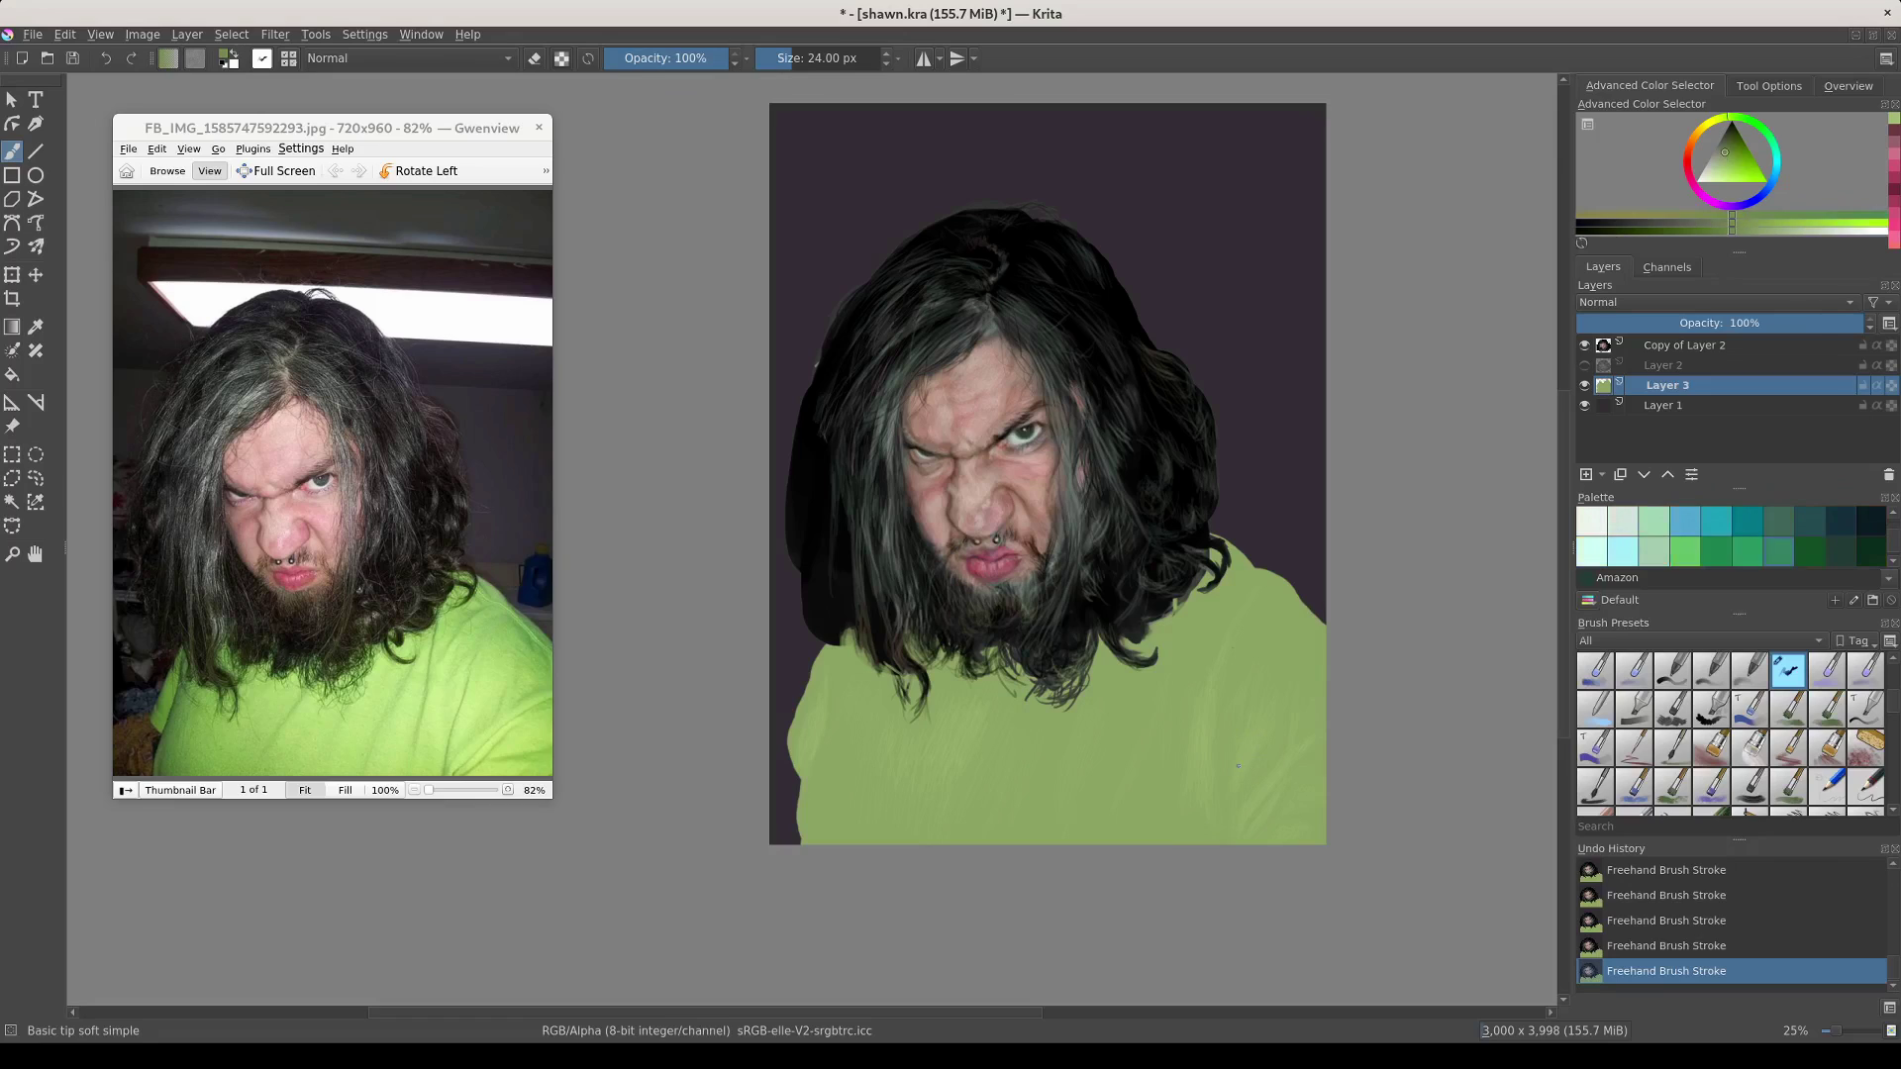
ctrl+click(1222, 731)
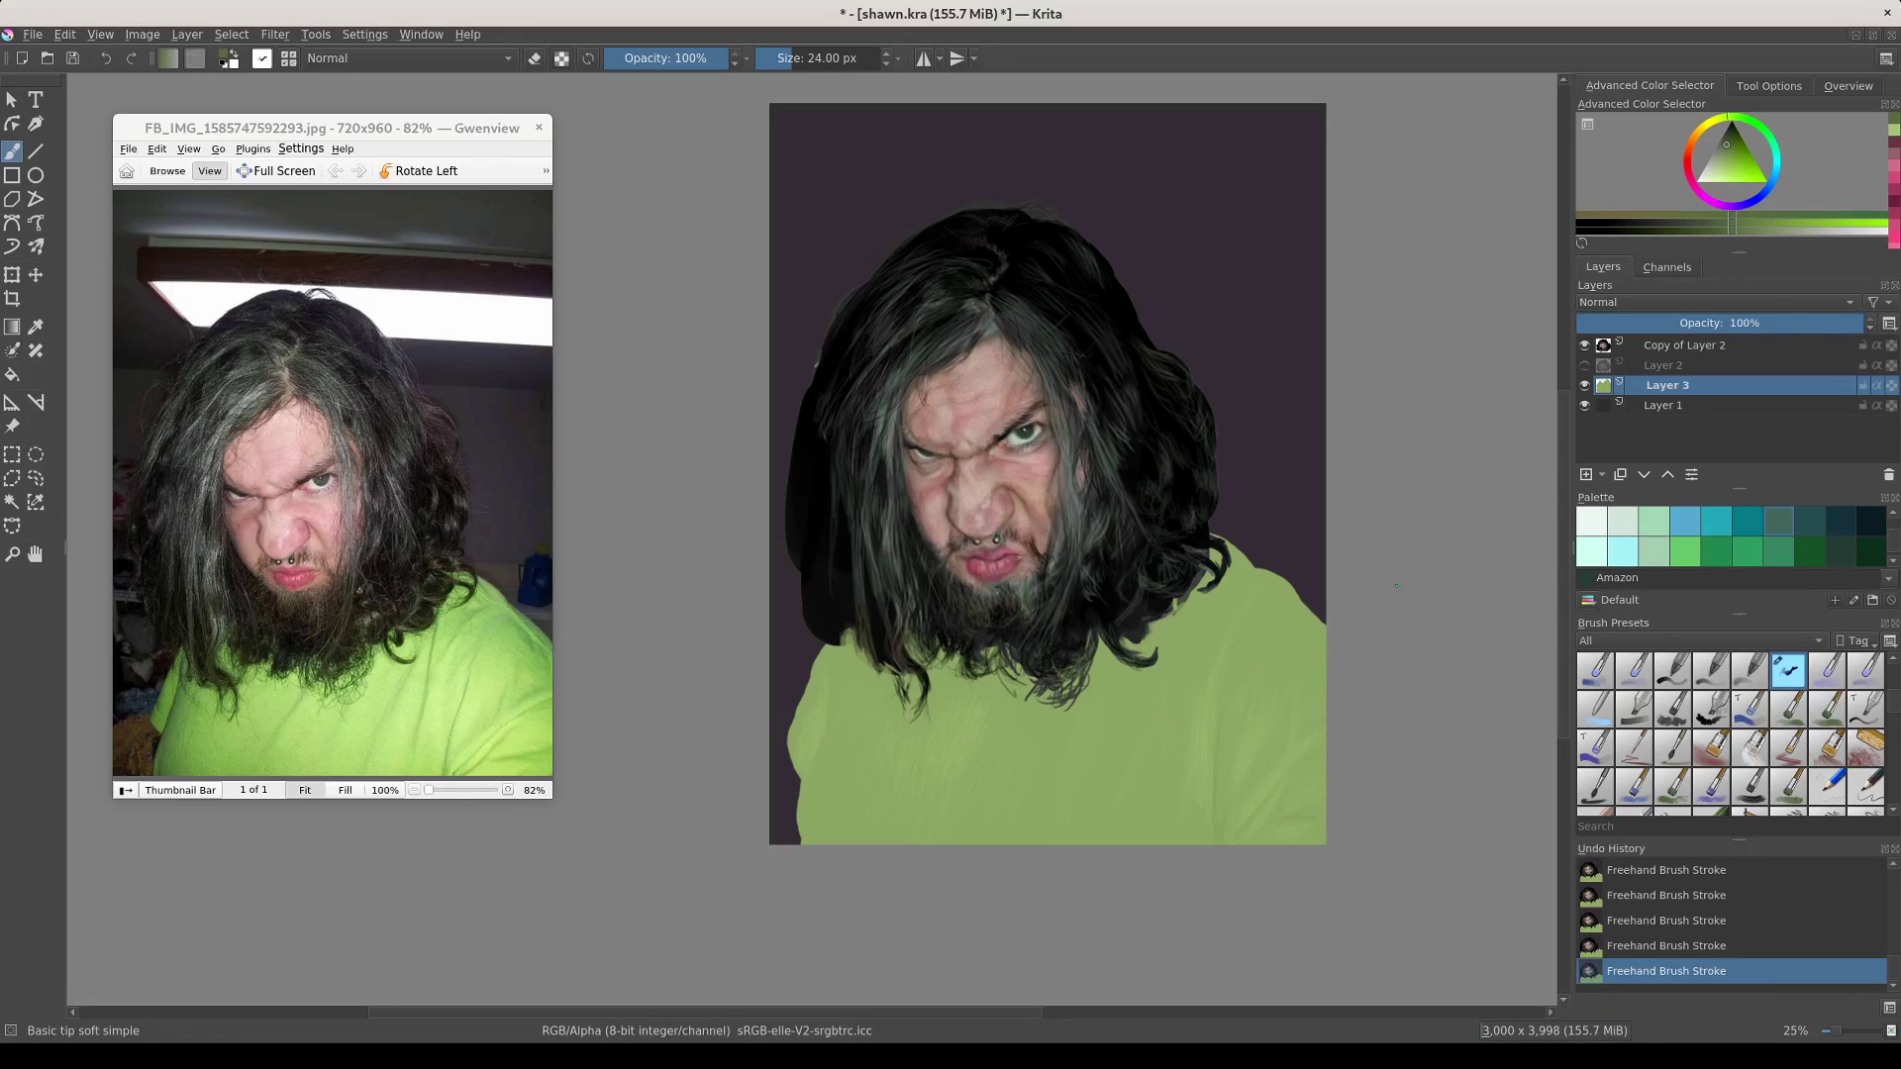
Move, rotate, narrow and skew the shirt so it fills the canvas bottom beneath the hair
key(ctrl+t)
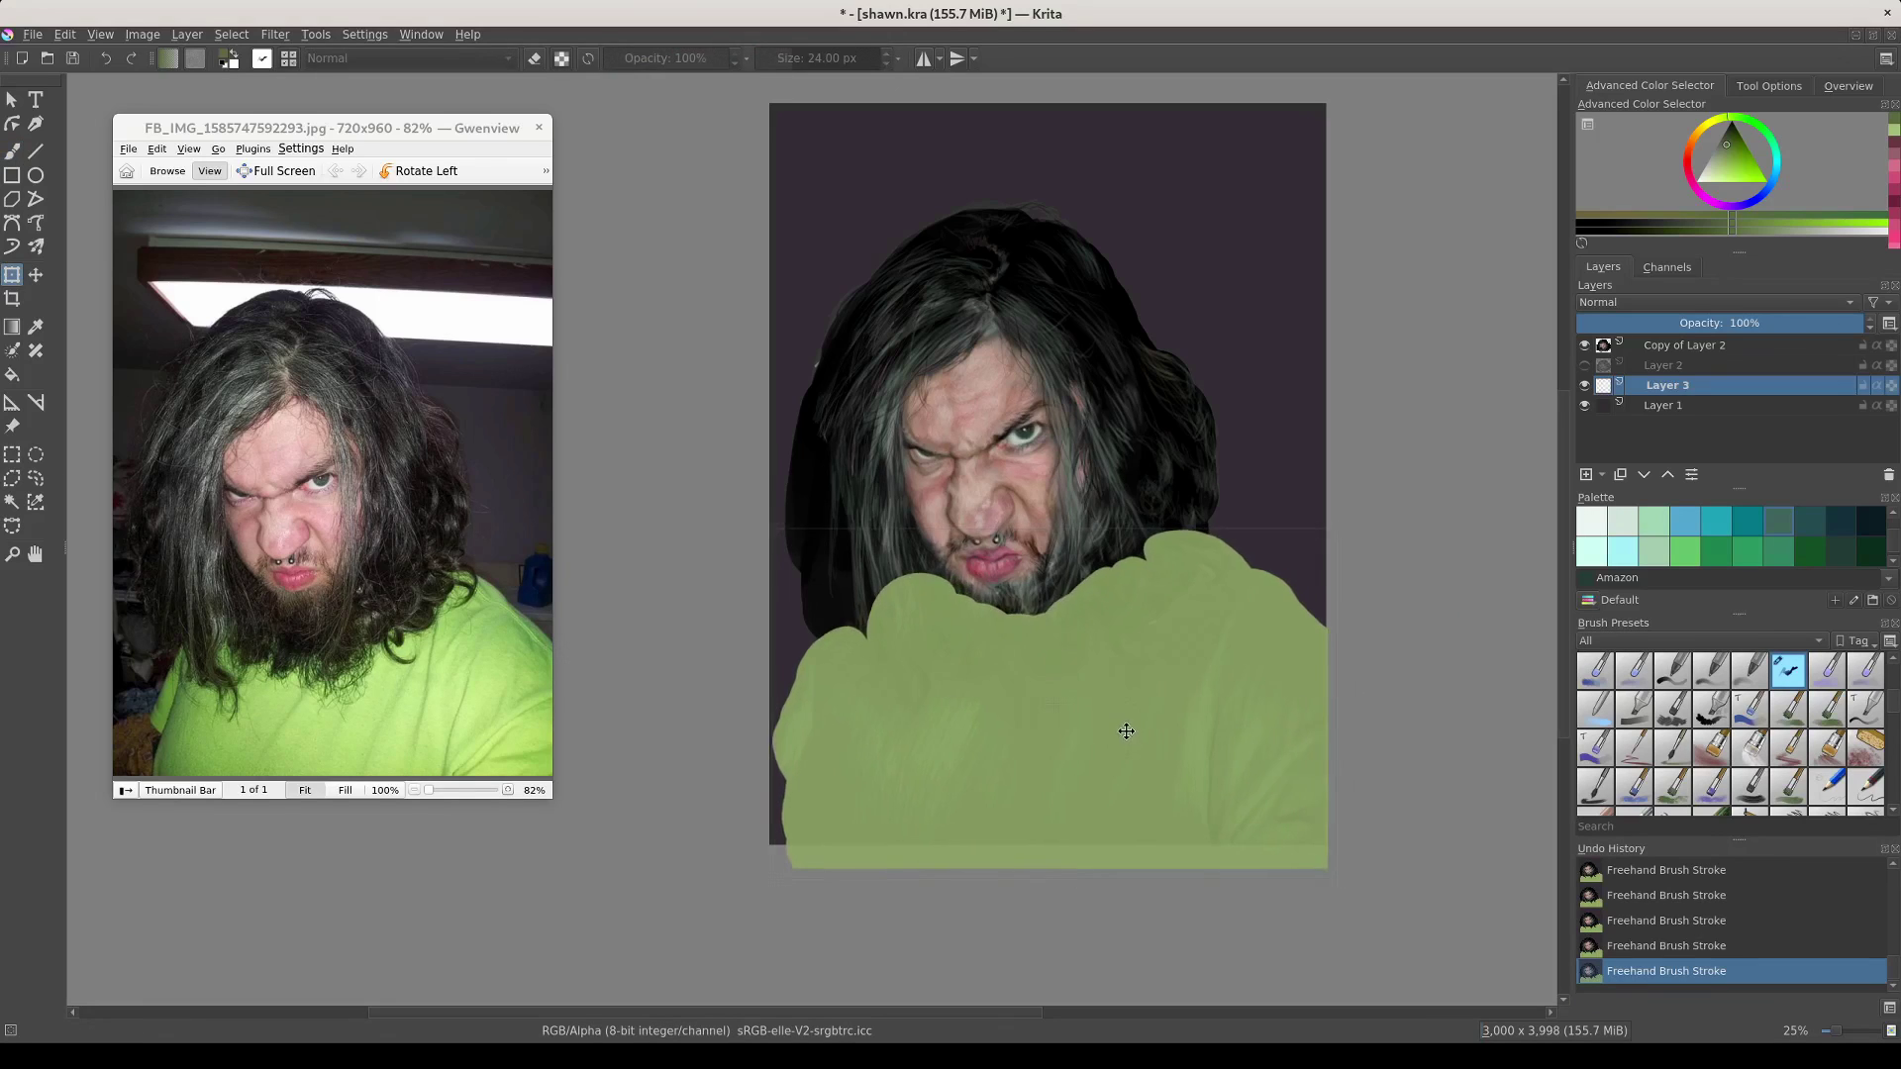
drag(1145, 728, 1132, 725)
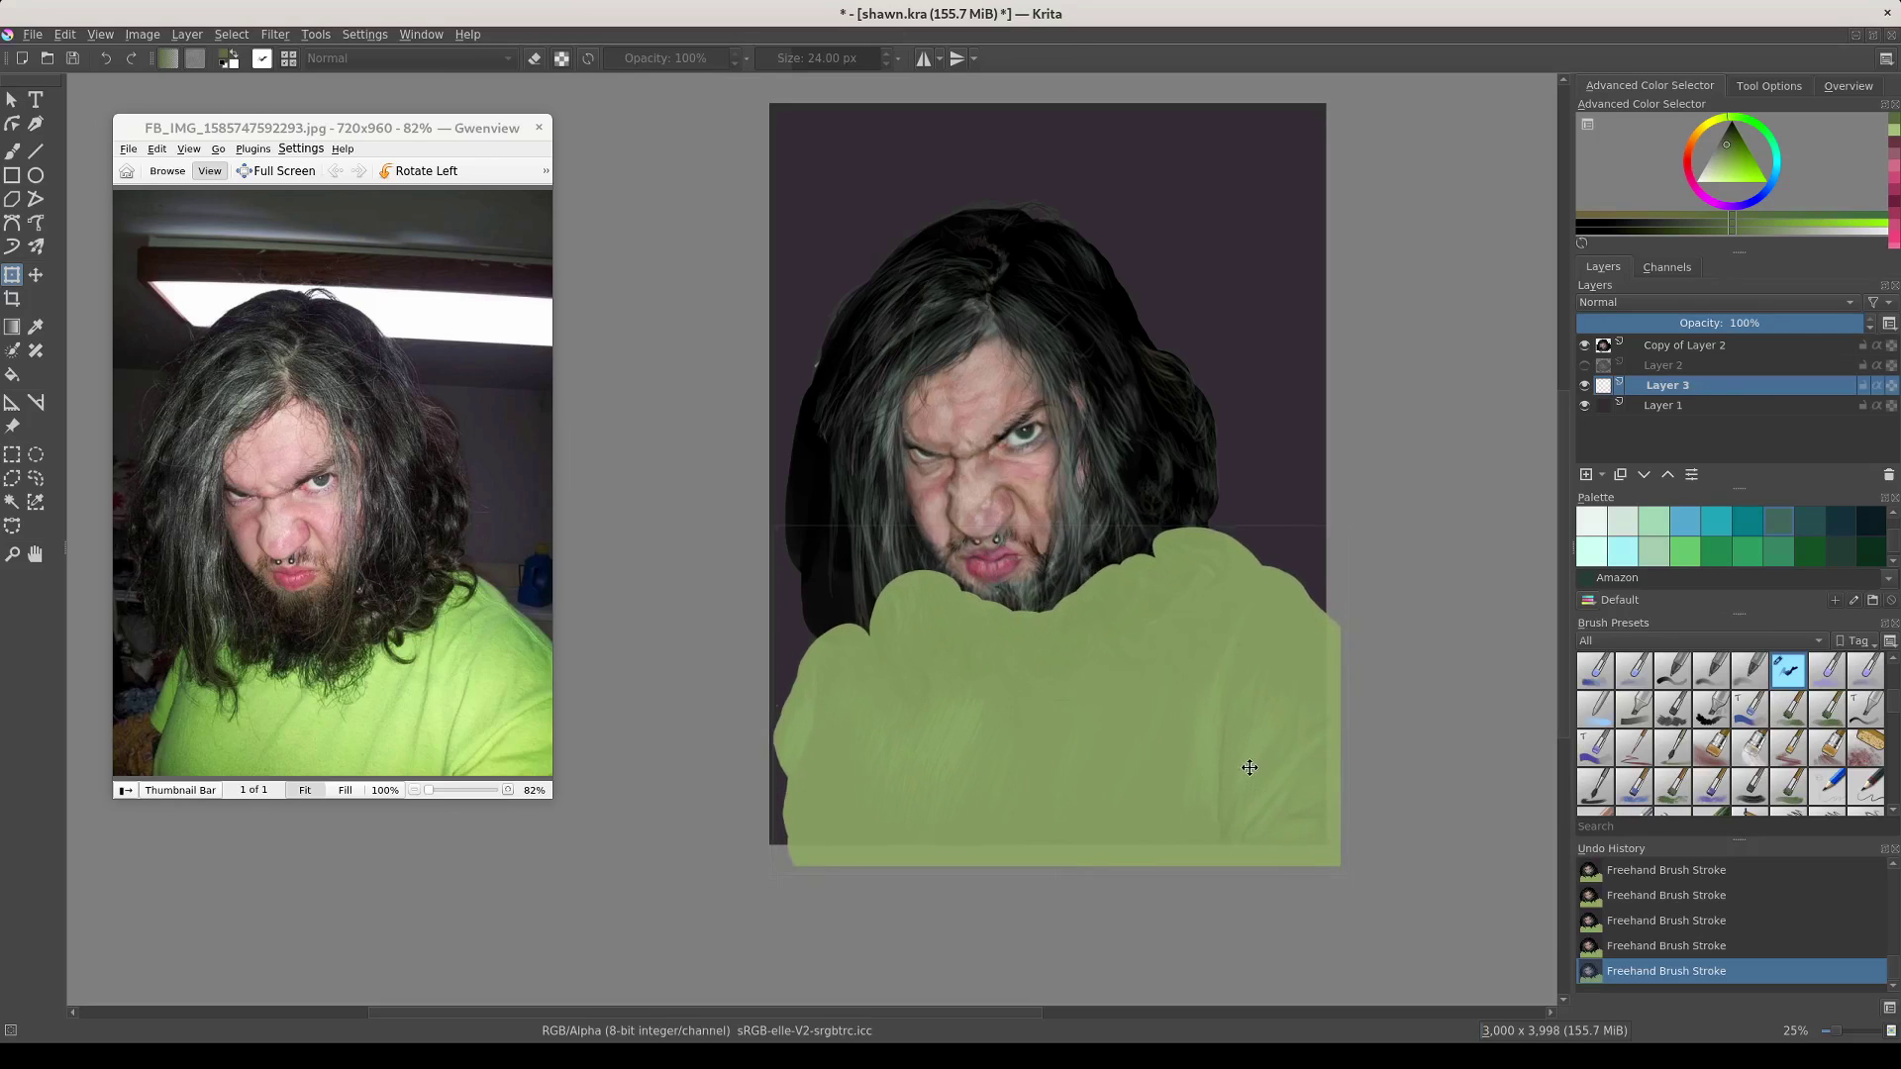
drag(1244, 765, 1240, 768)
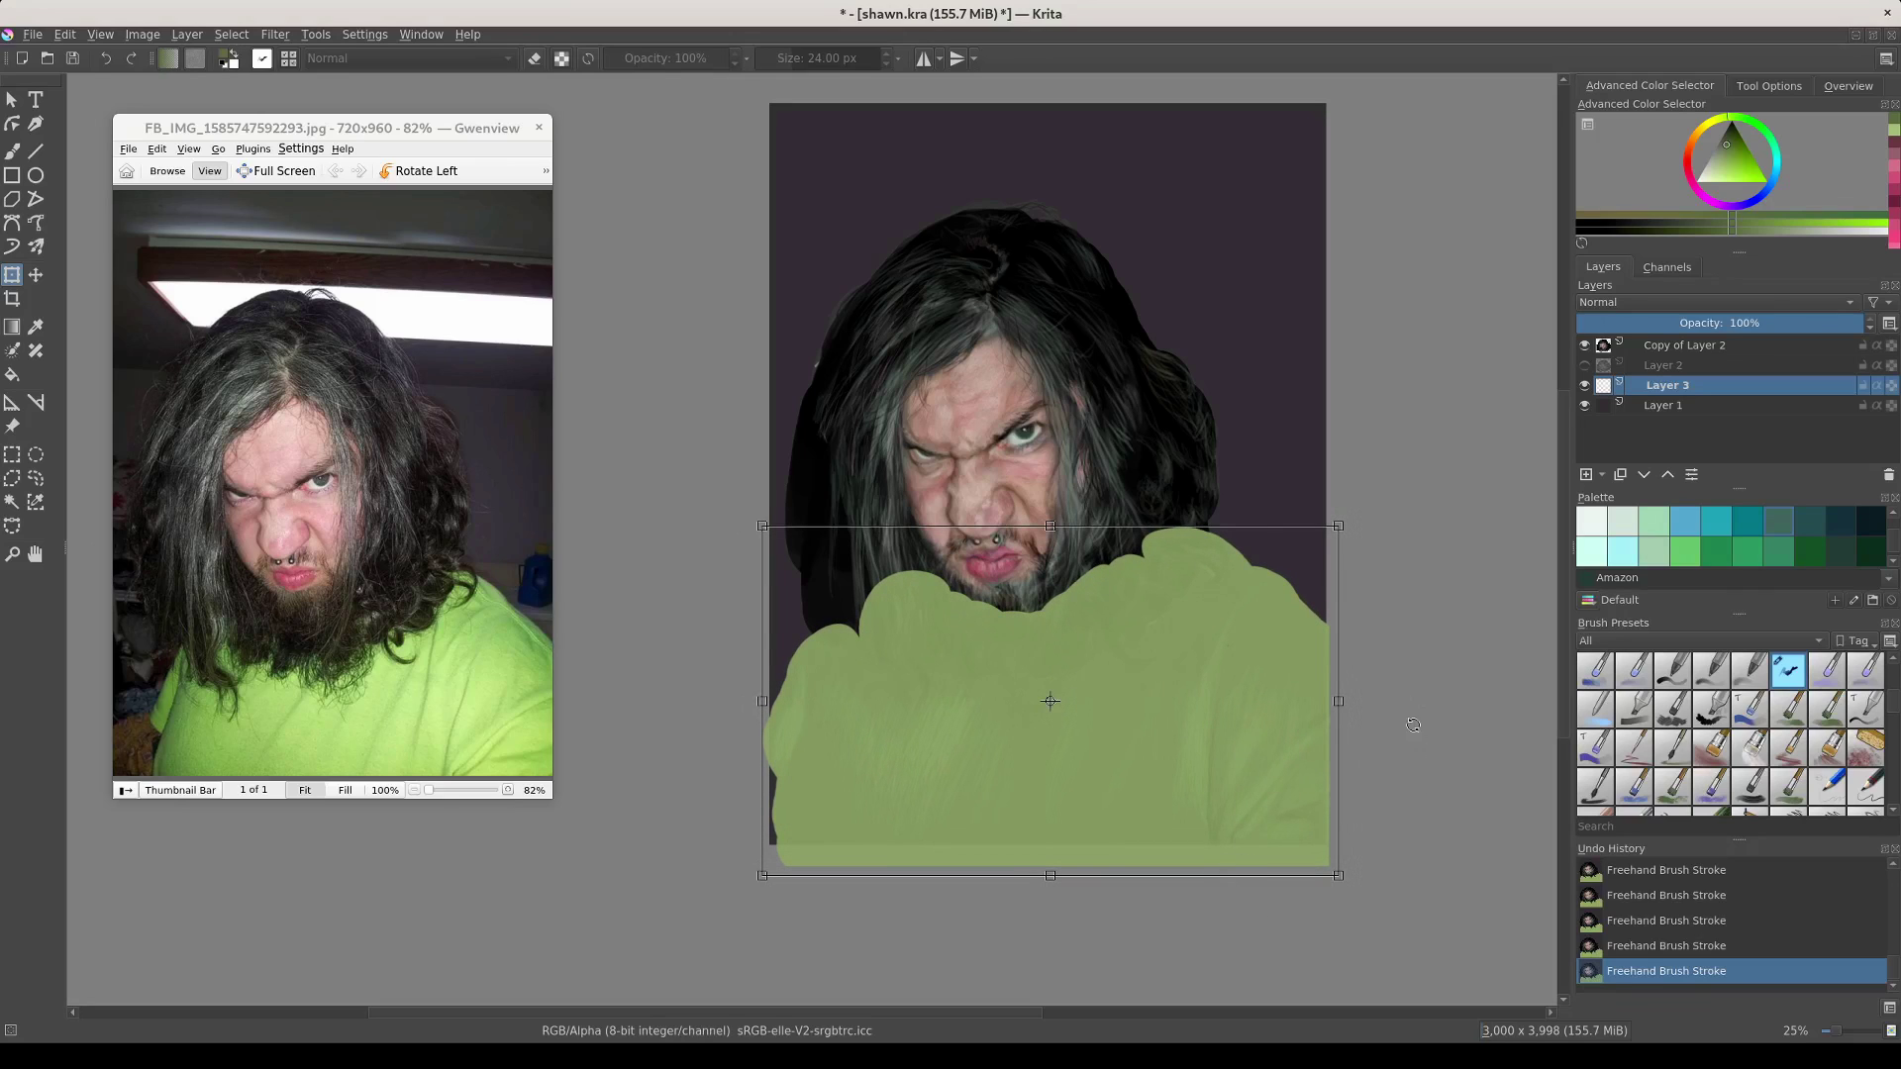
drag(1413, 723, 1408, 733)
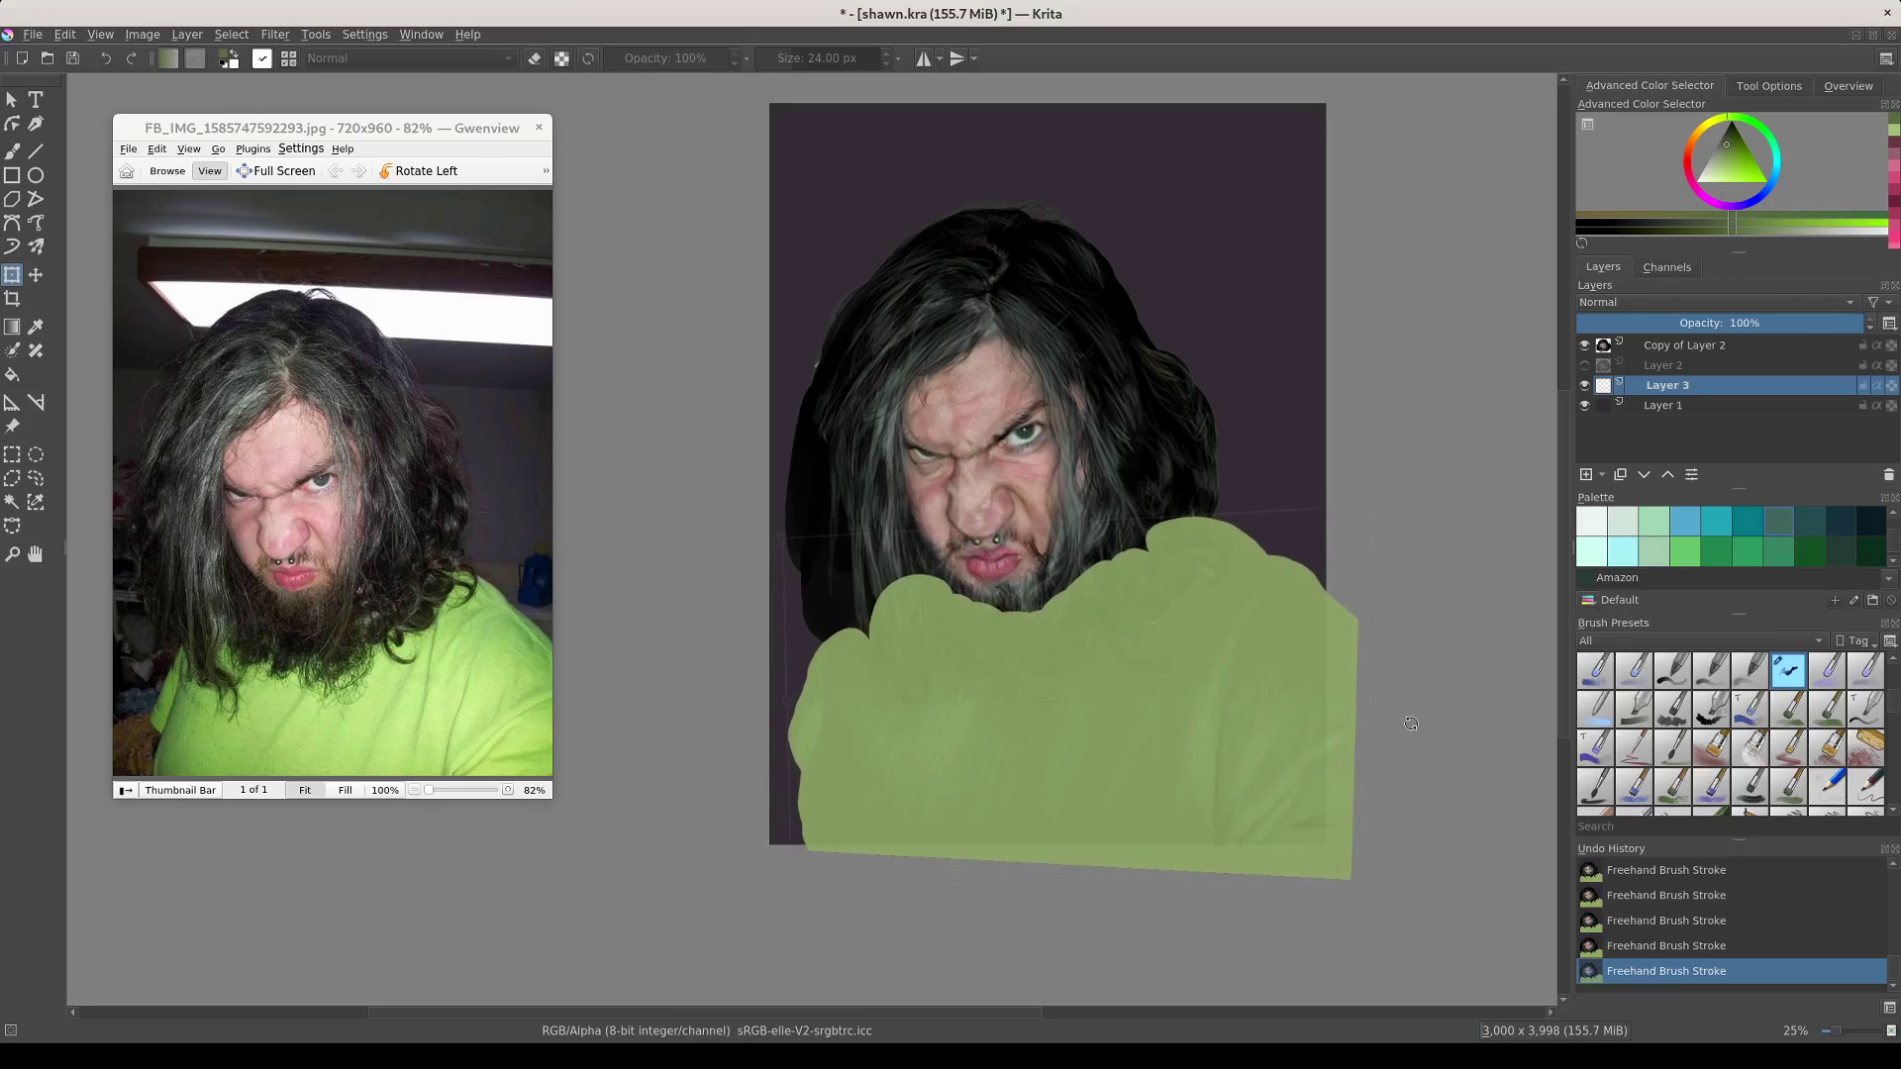
drag(1408, 732, 1405, 722)
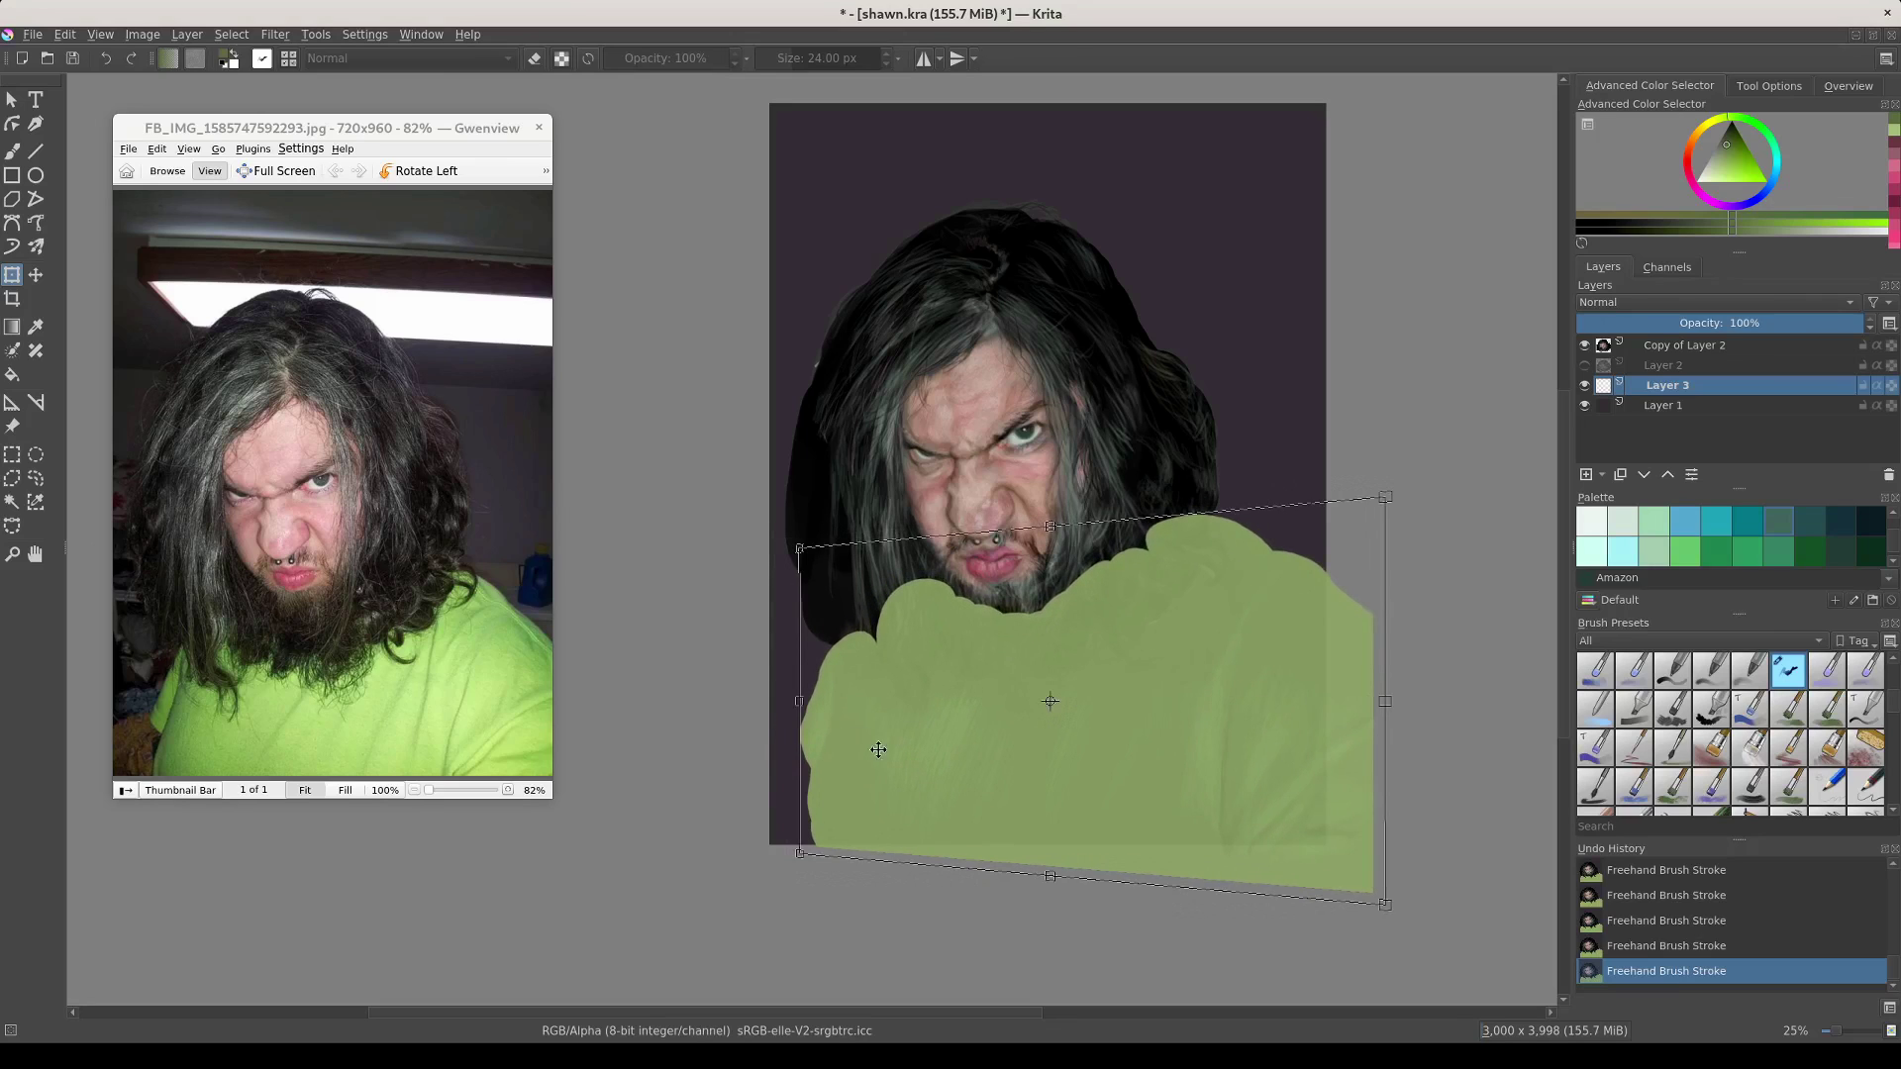
drag(799, 703, 828, 703)
drag(1114, 750, 1068, 742)
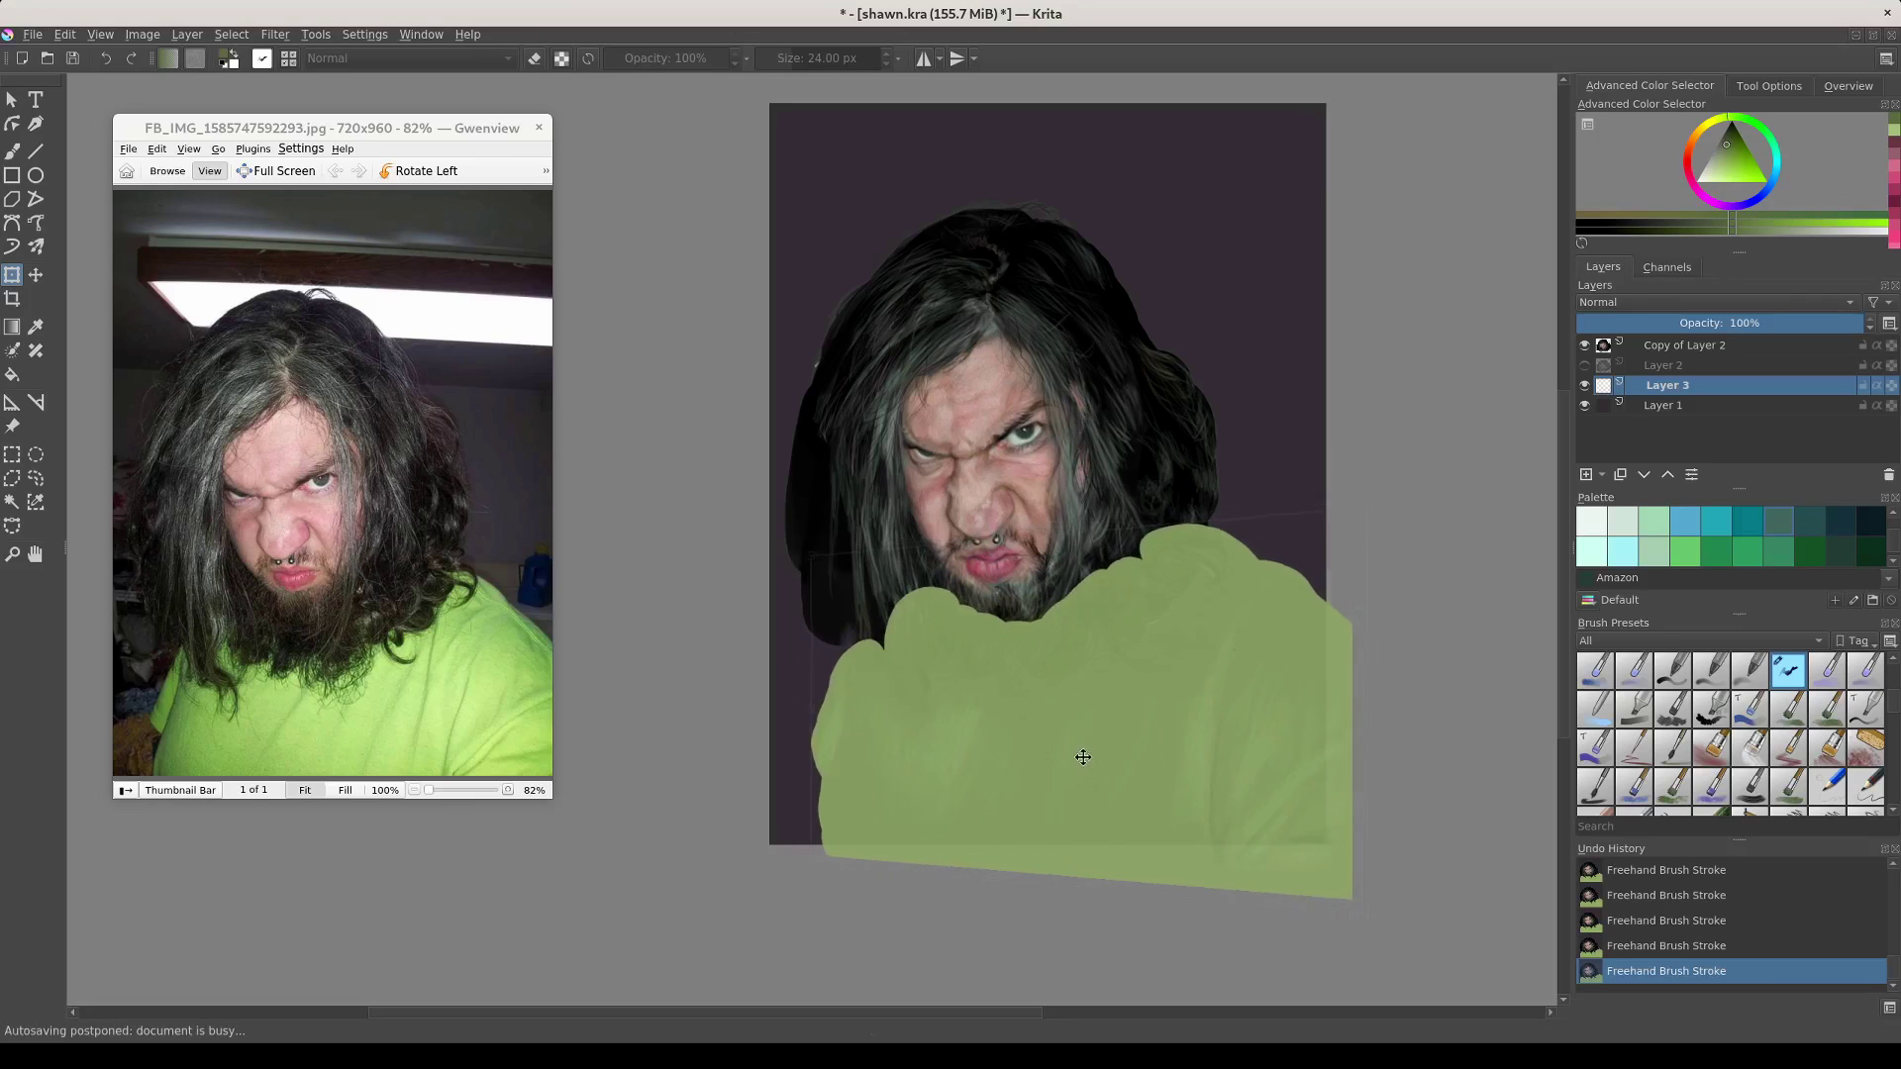
click(1027, 694)
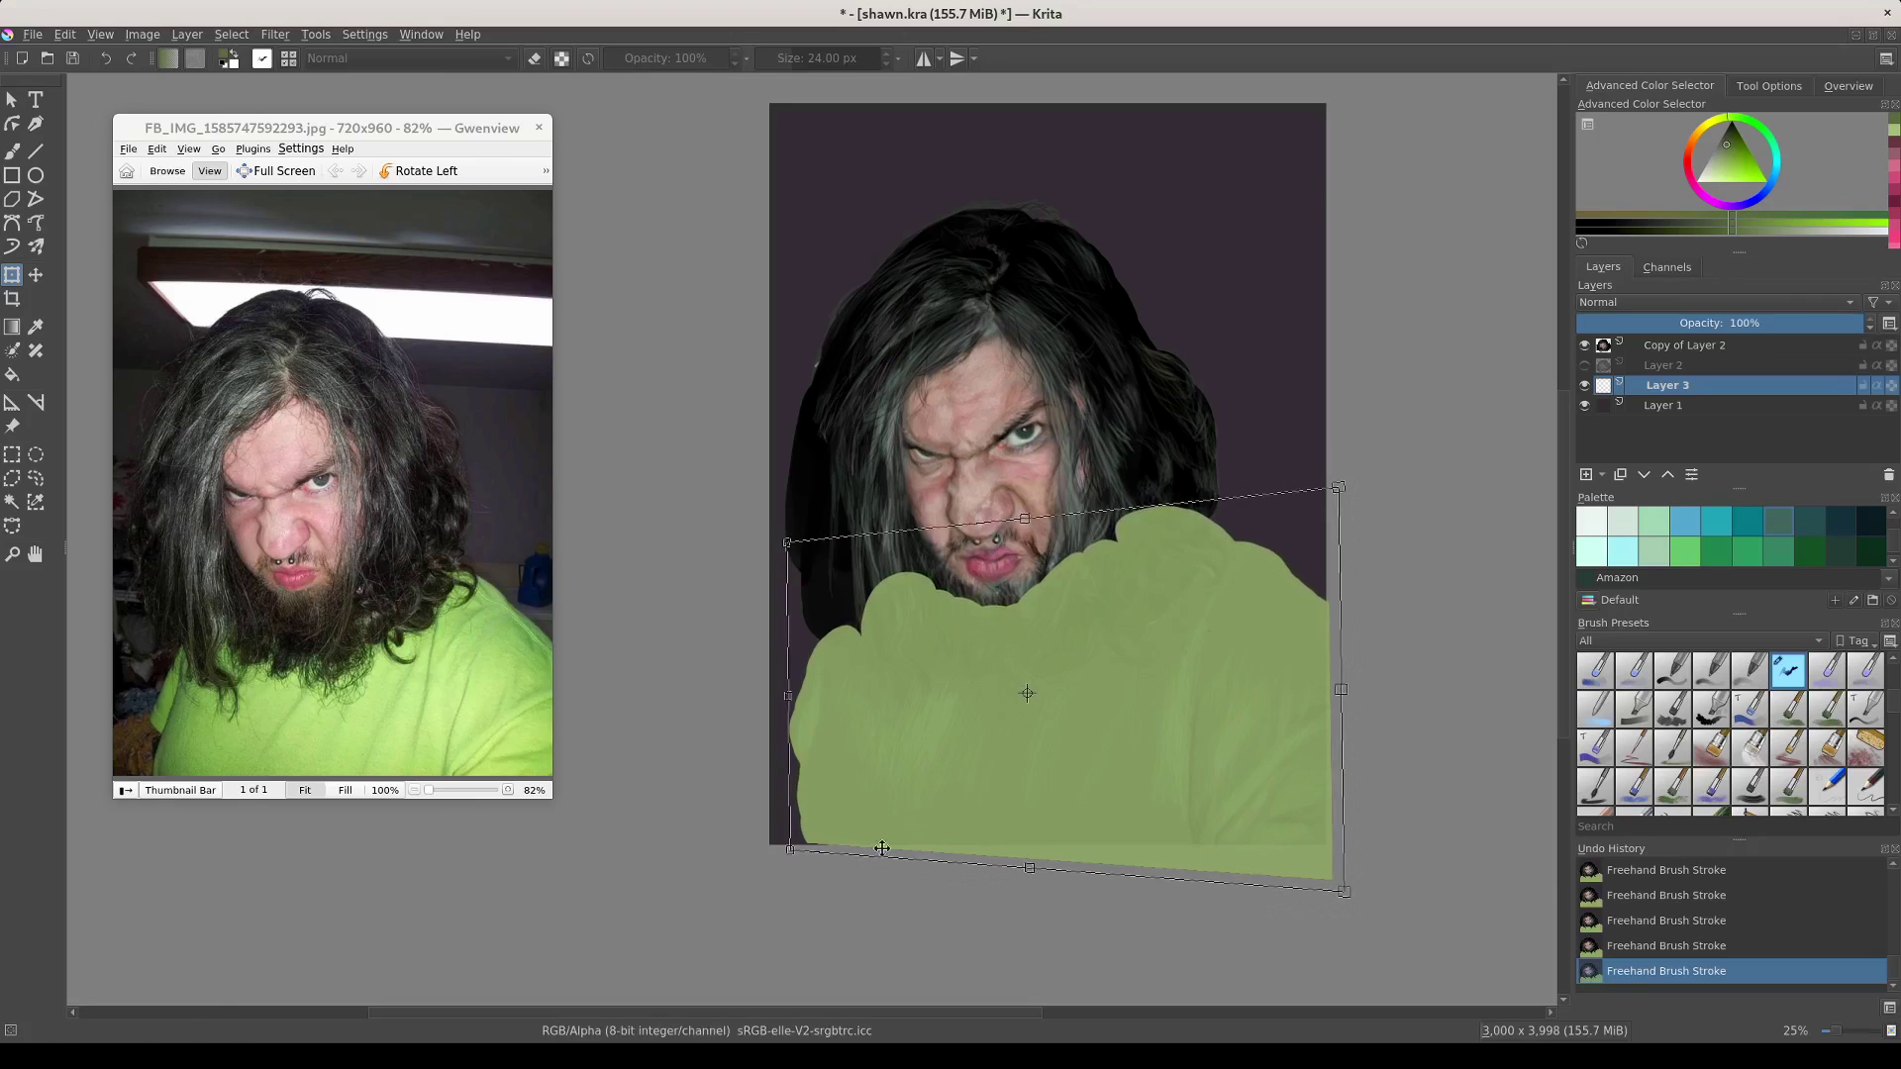
drag(901, 907, 916, 889)
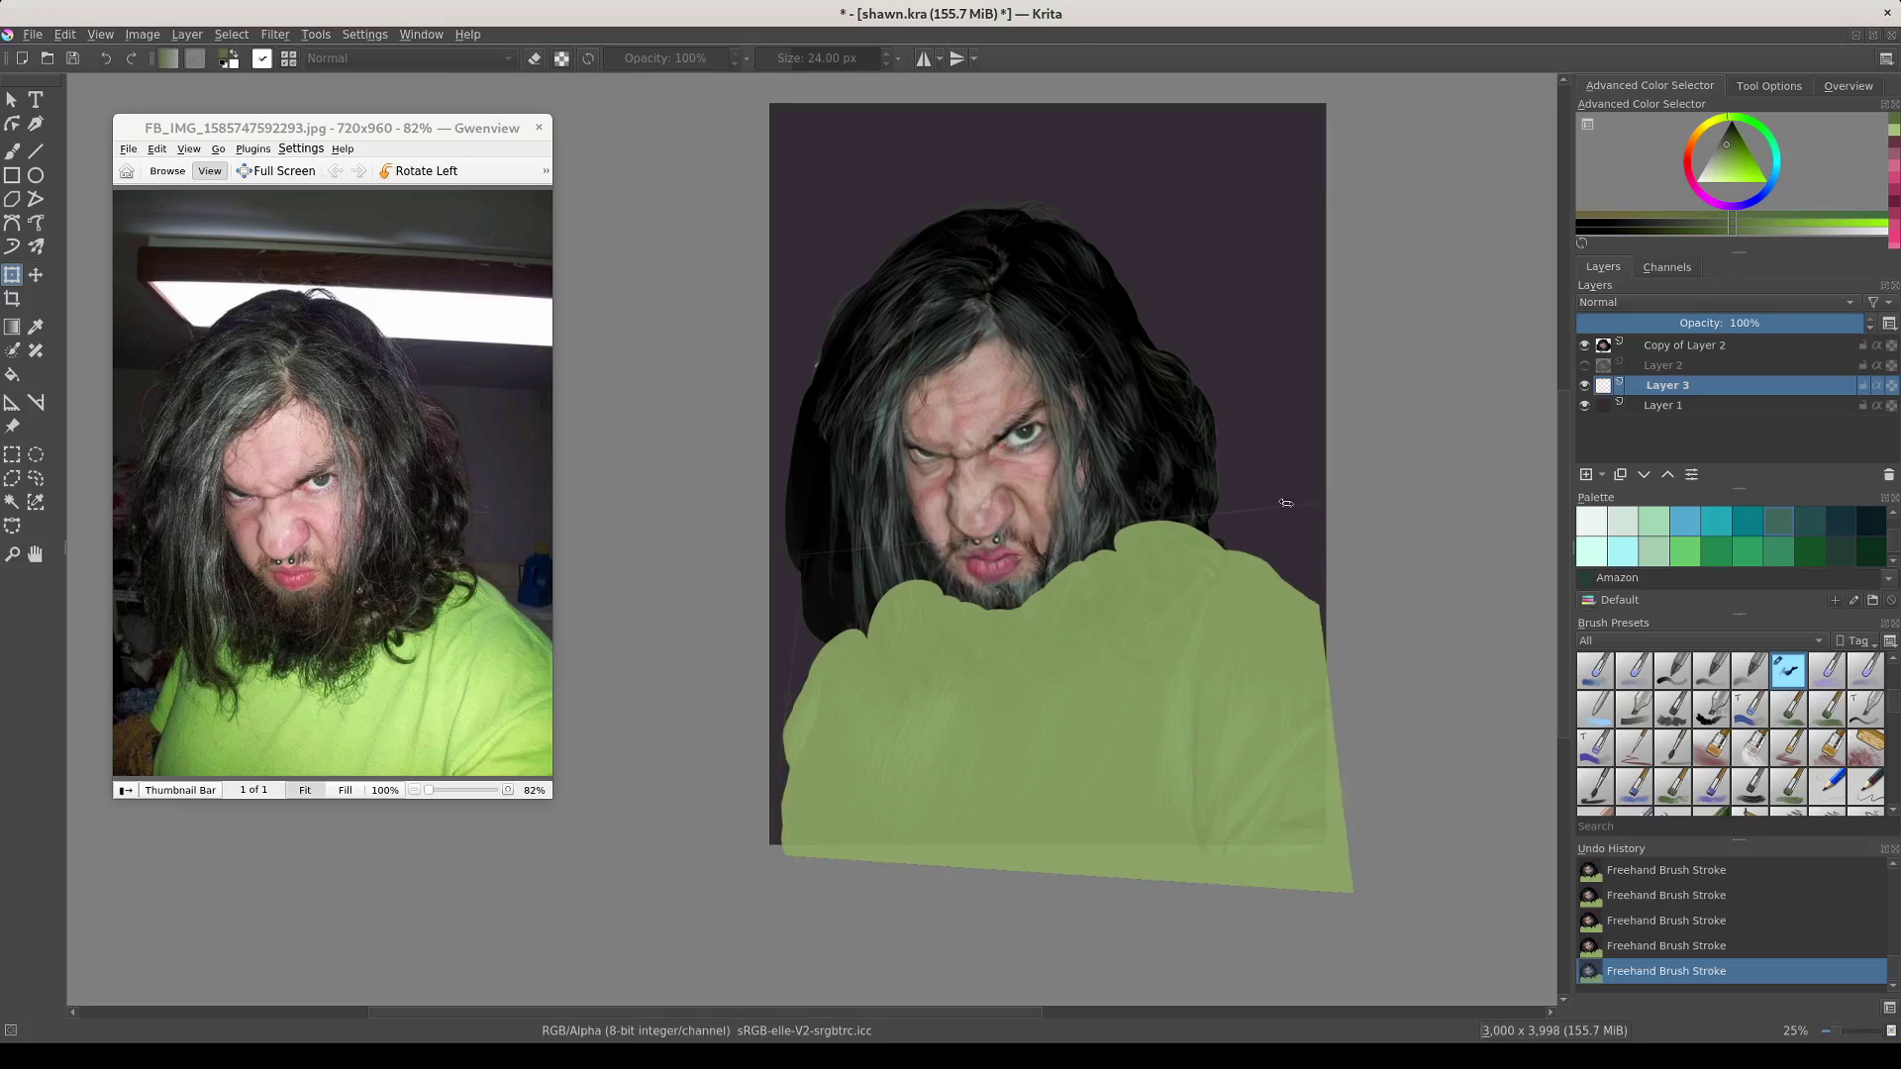
drag(1286, 509, 1292, 497)
key(Return)
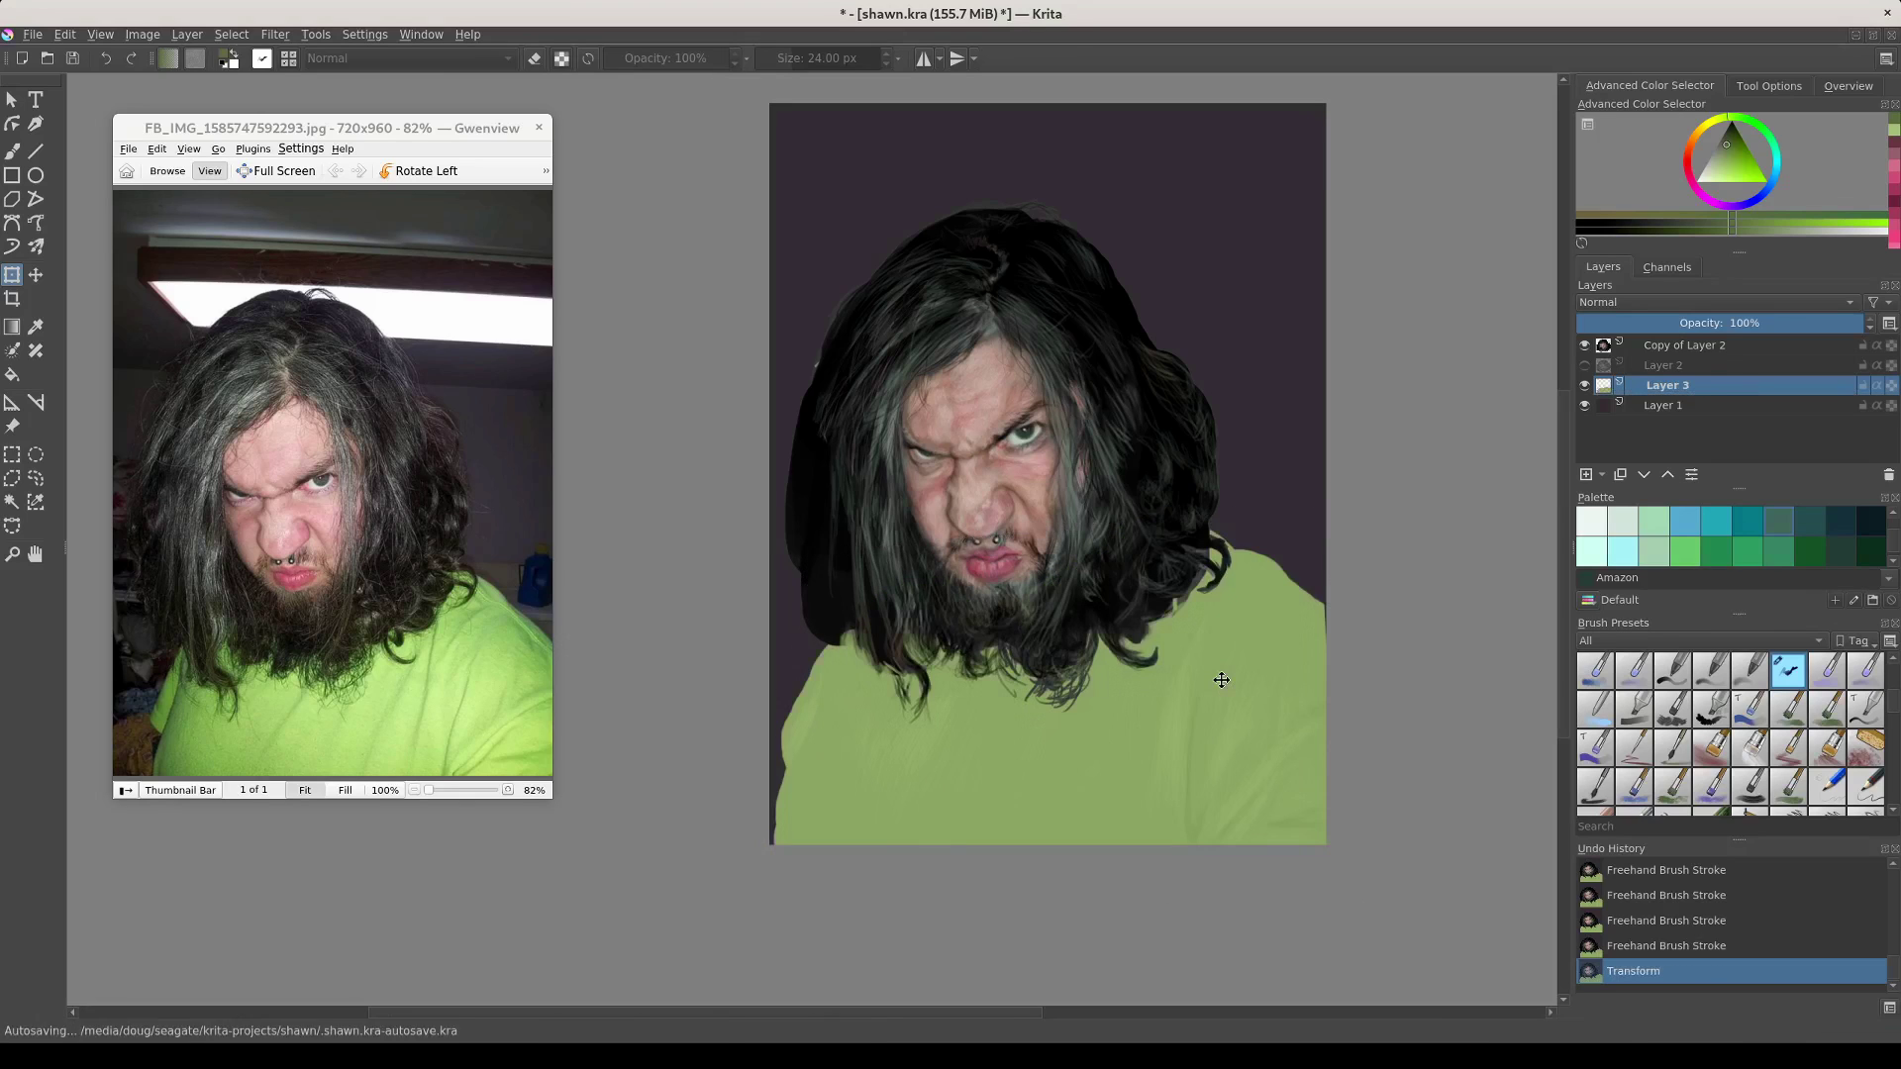
key(b)
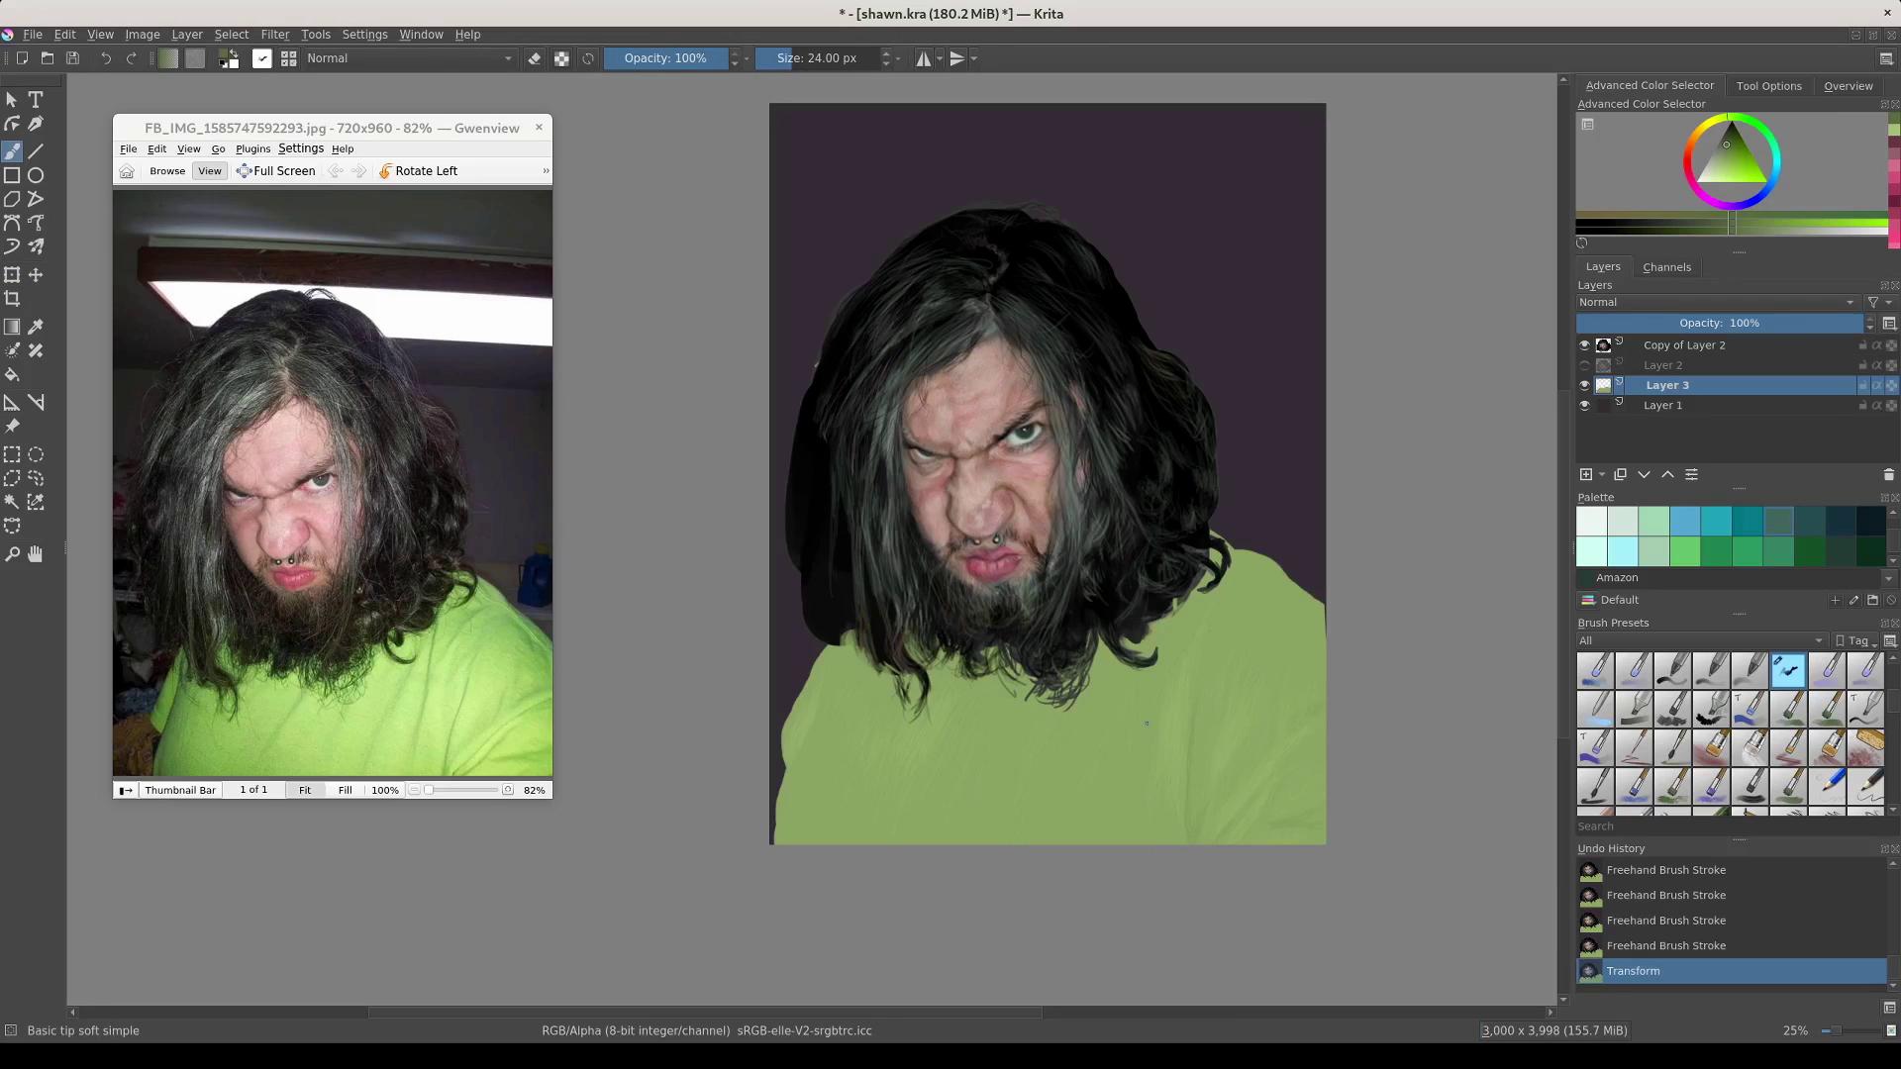
Paint soft shading strokes over the shirt and pick a light shirt green
drag(1139, 748, 1146, 704)
ctrl+click(1059, 830)
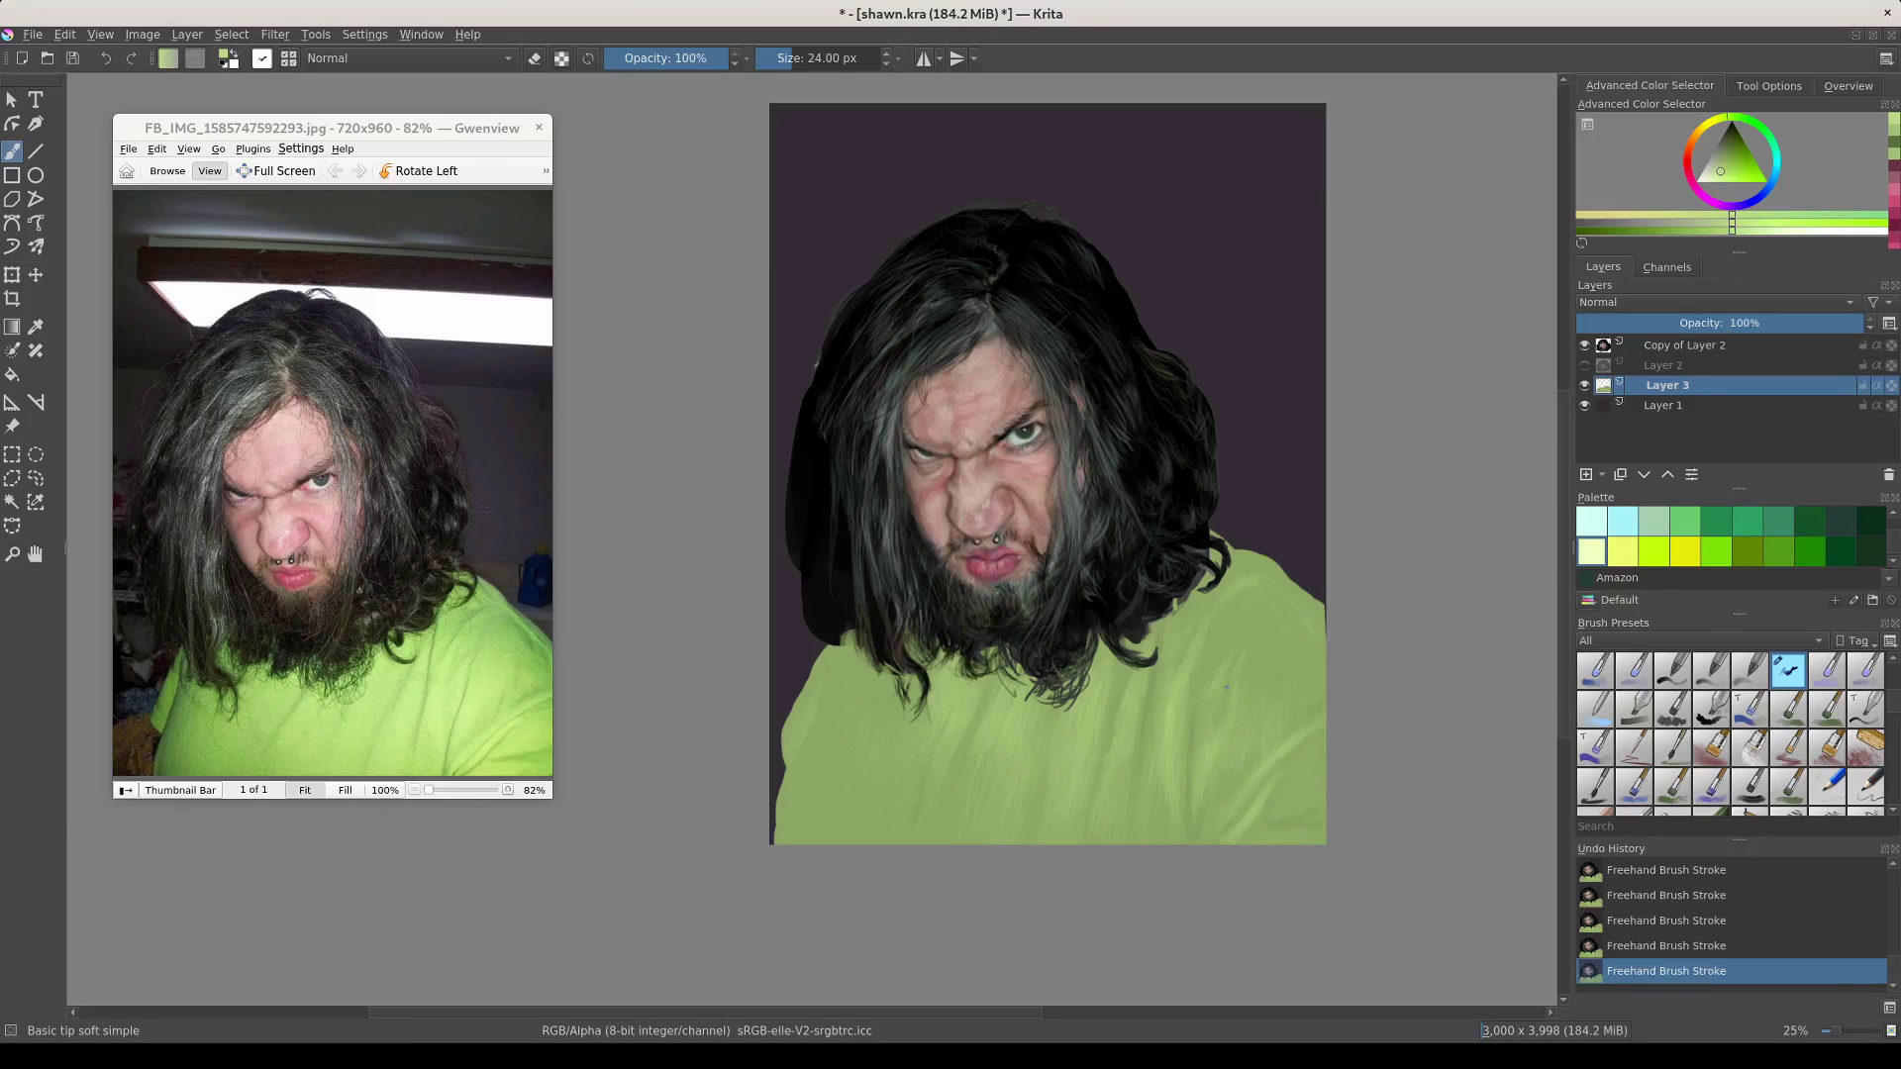
Pick a lighter yellow-green for shirt highlights, undoing and then restoring the last strokes
ctrl+click(1219, 755)
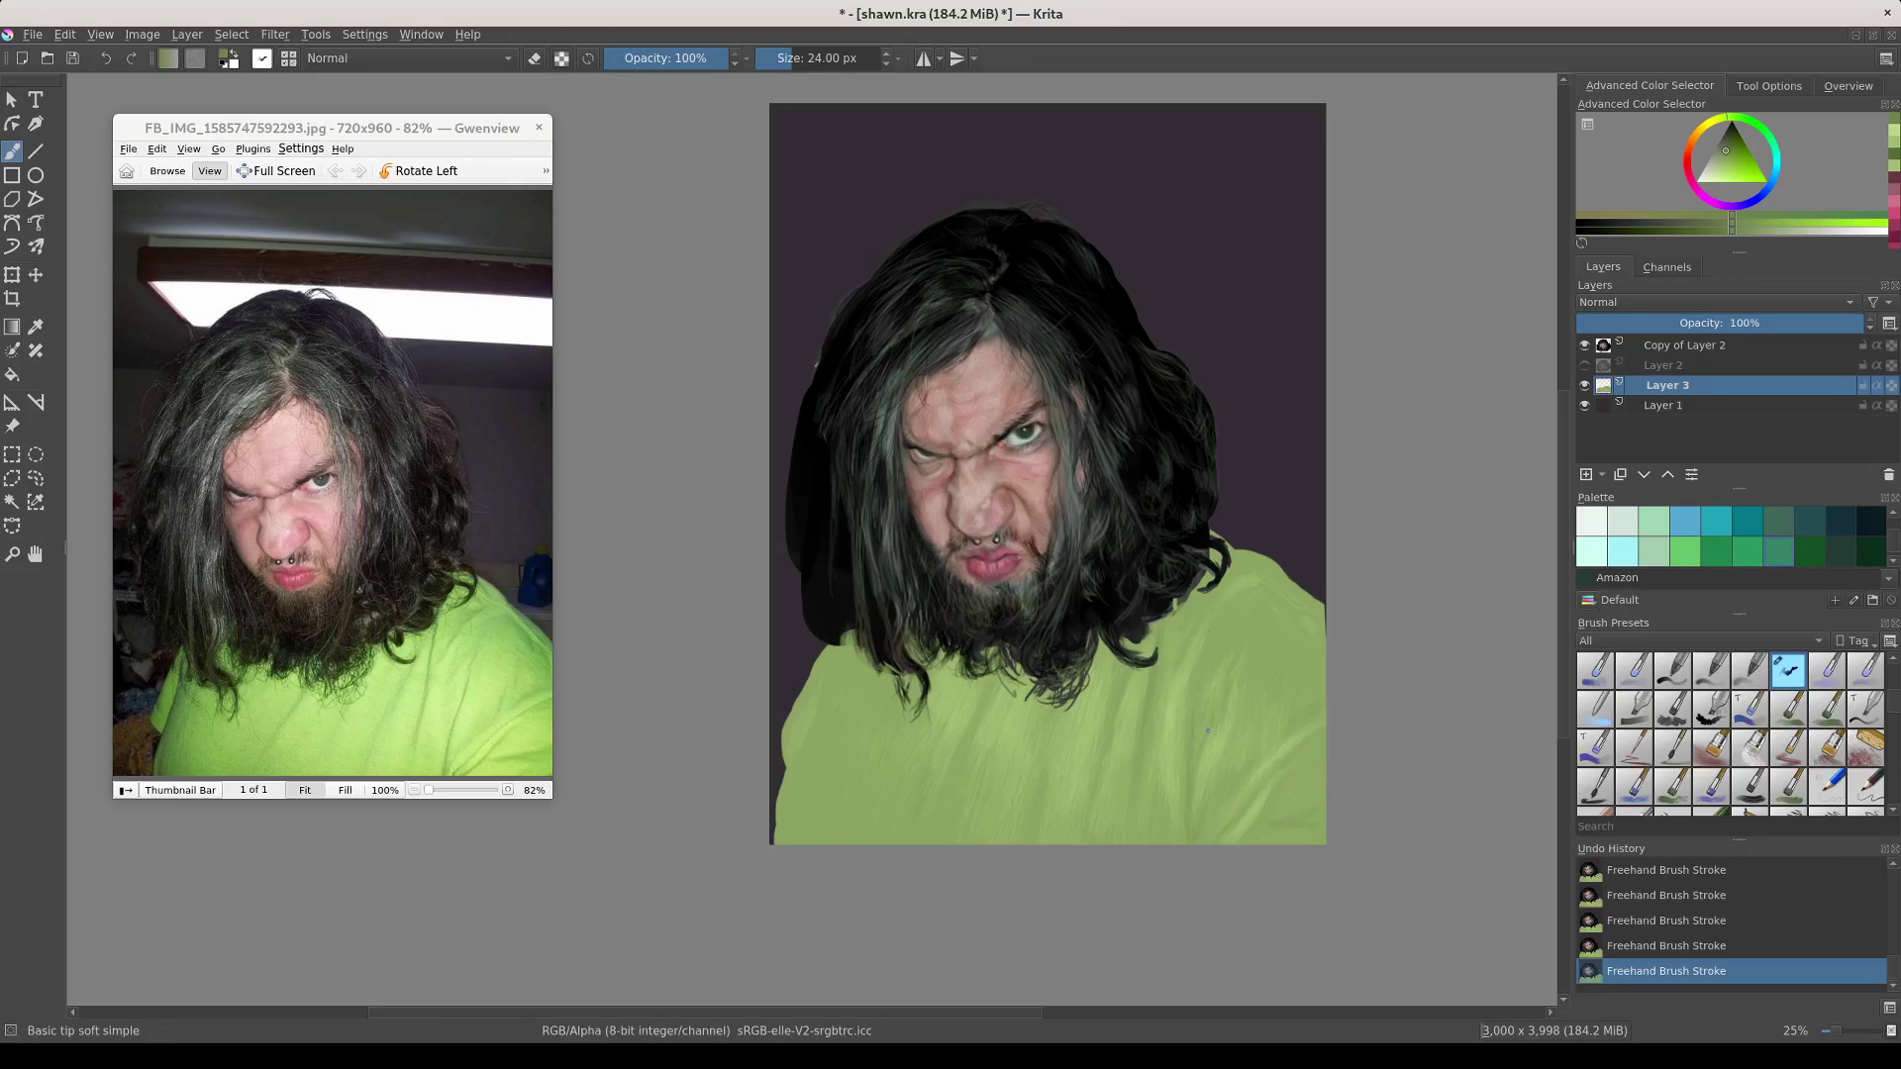
ctrl+click(1195, 792)
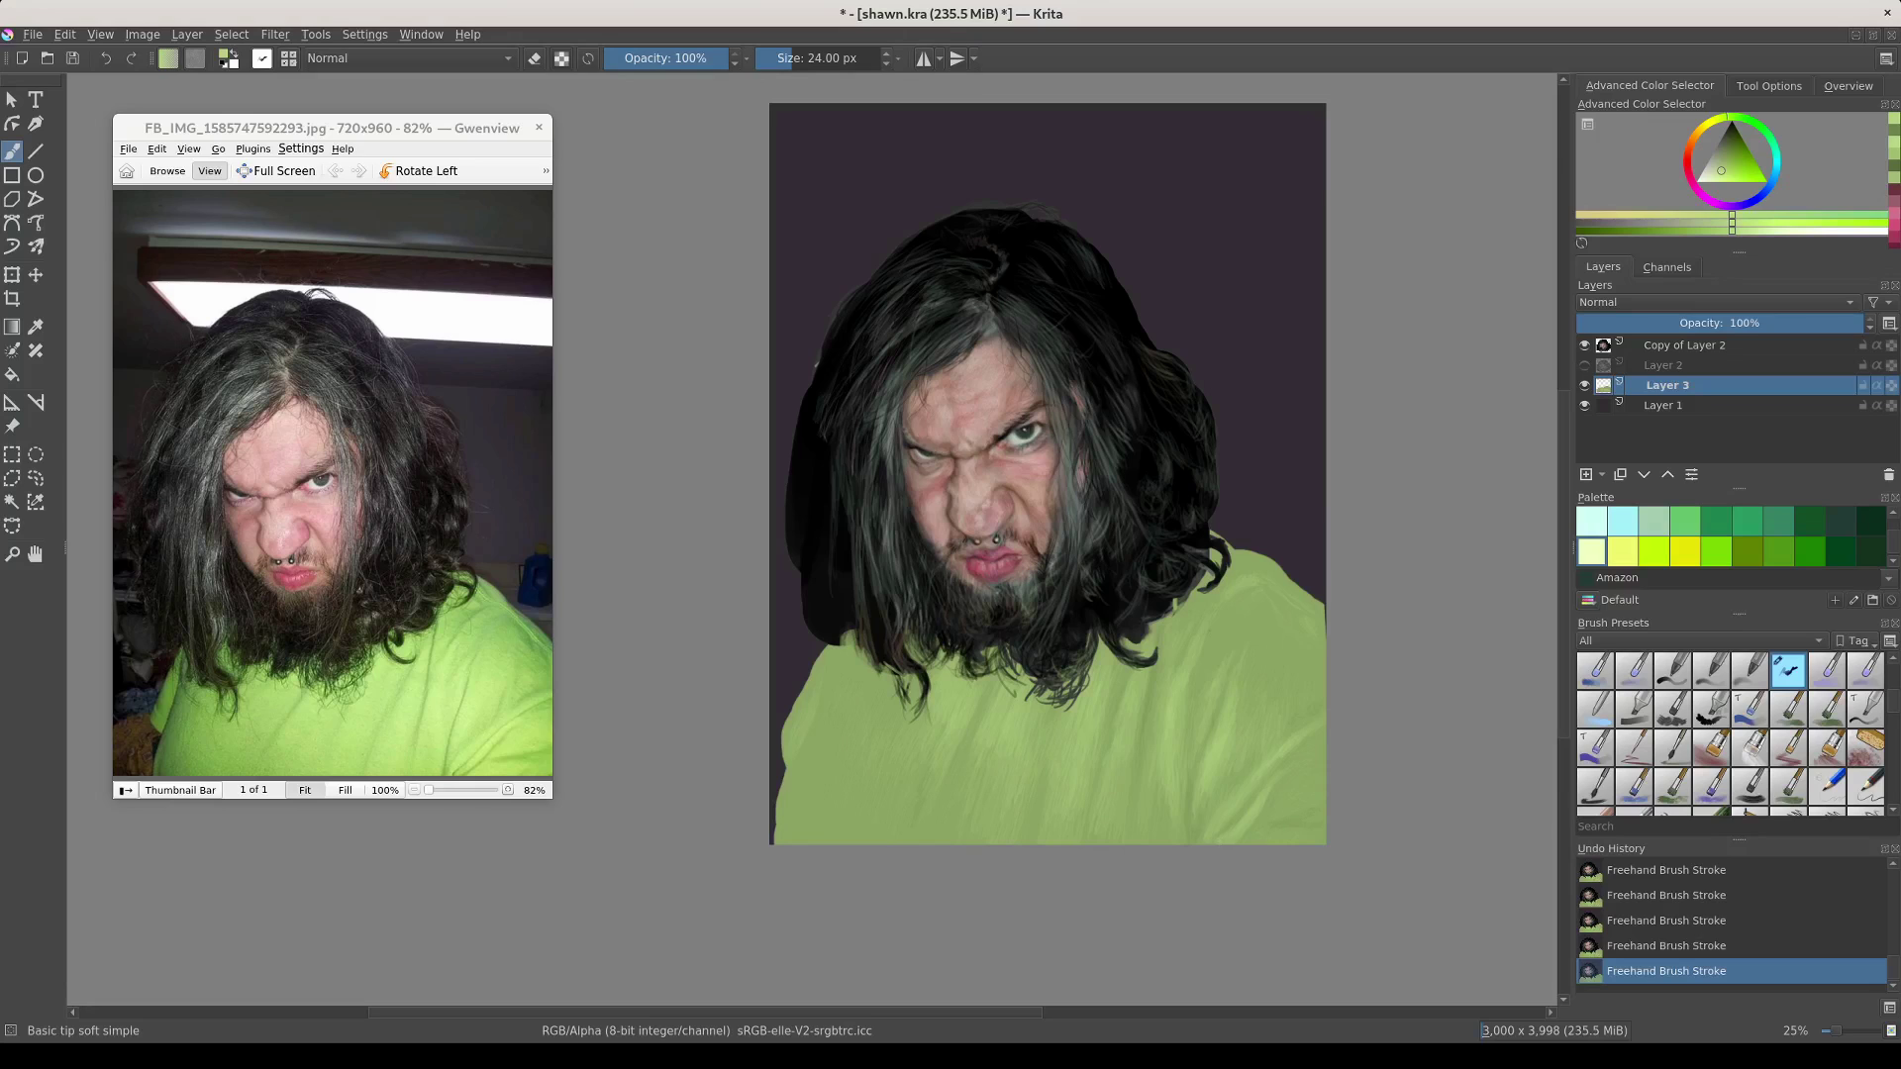
key(ctrl+z)
key(ctrl+z)
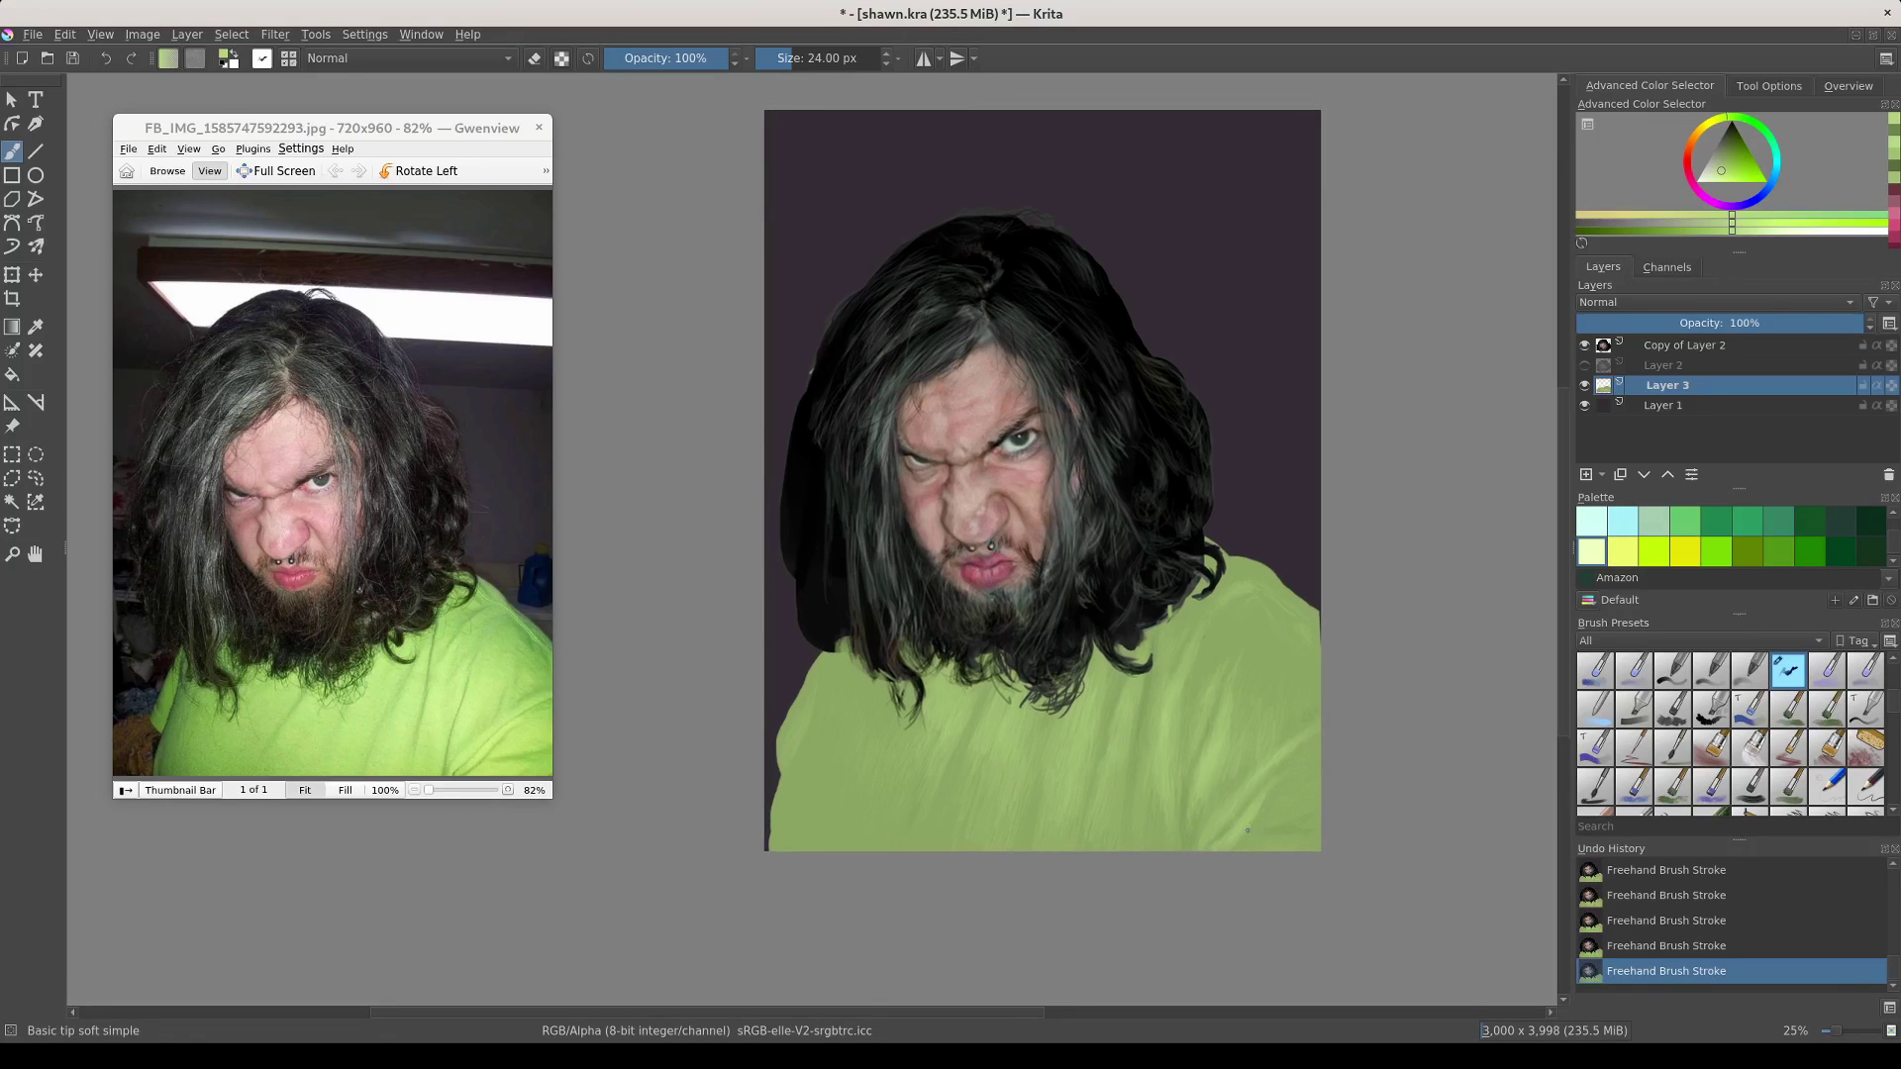
key(ctrl+shift+z)
key(ctrl+shift+z)
Liquify Layer 3's shirt, pulling its bottom texture downward, and commit the warp
key(ctrl+t)
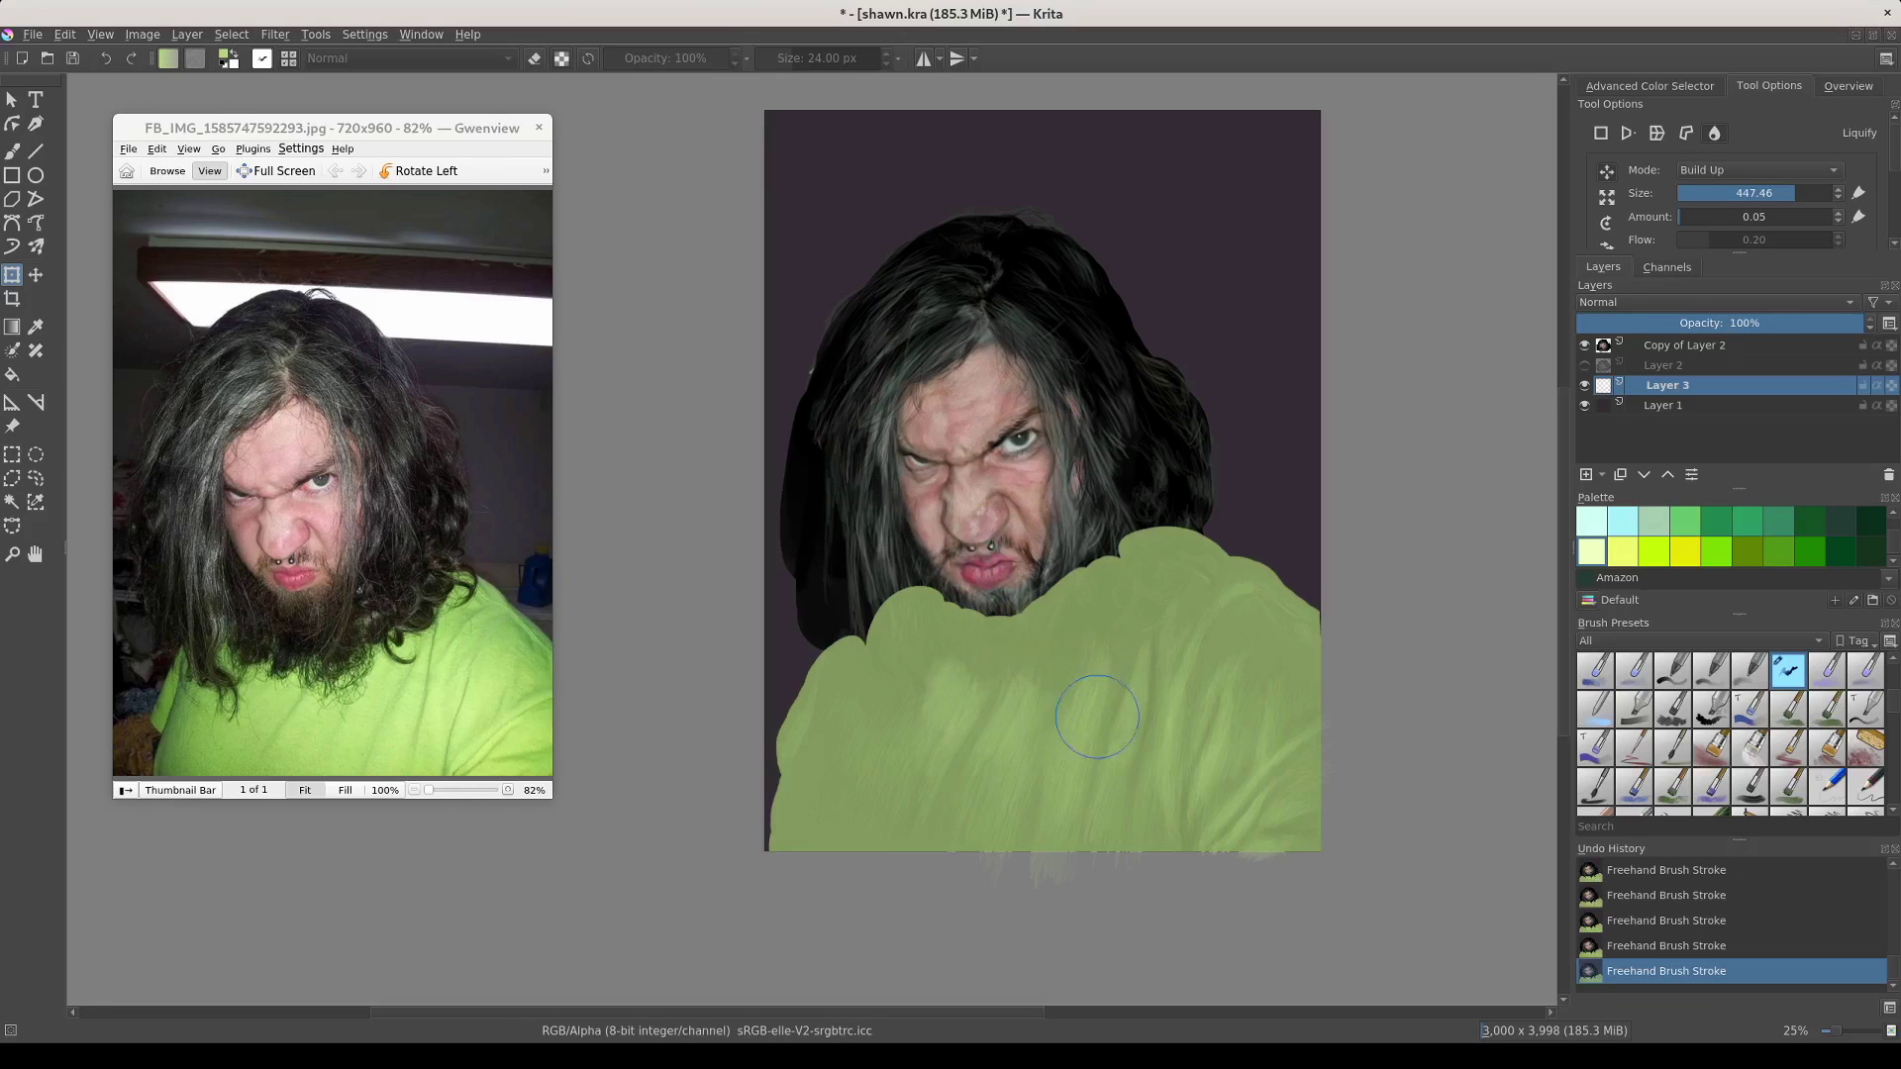
drag(1097, 717, 1104, 888)
key(Return)
key(b)
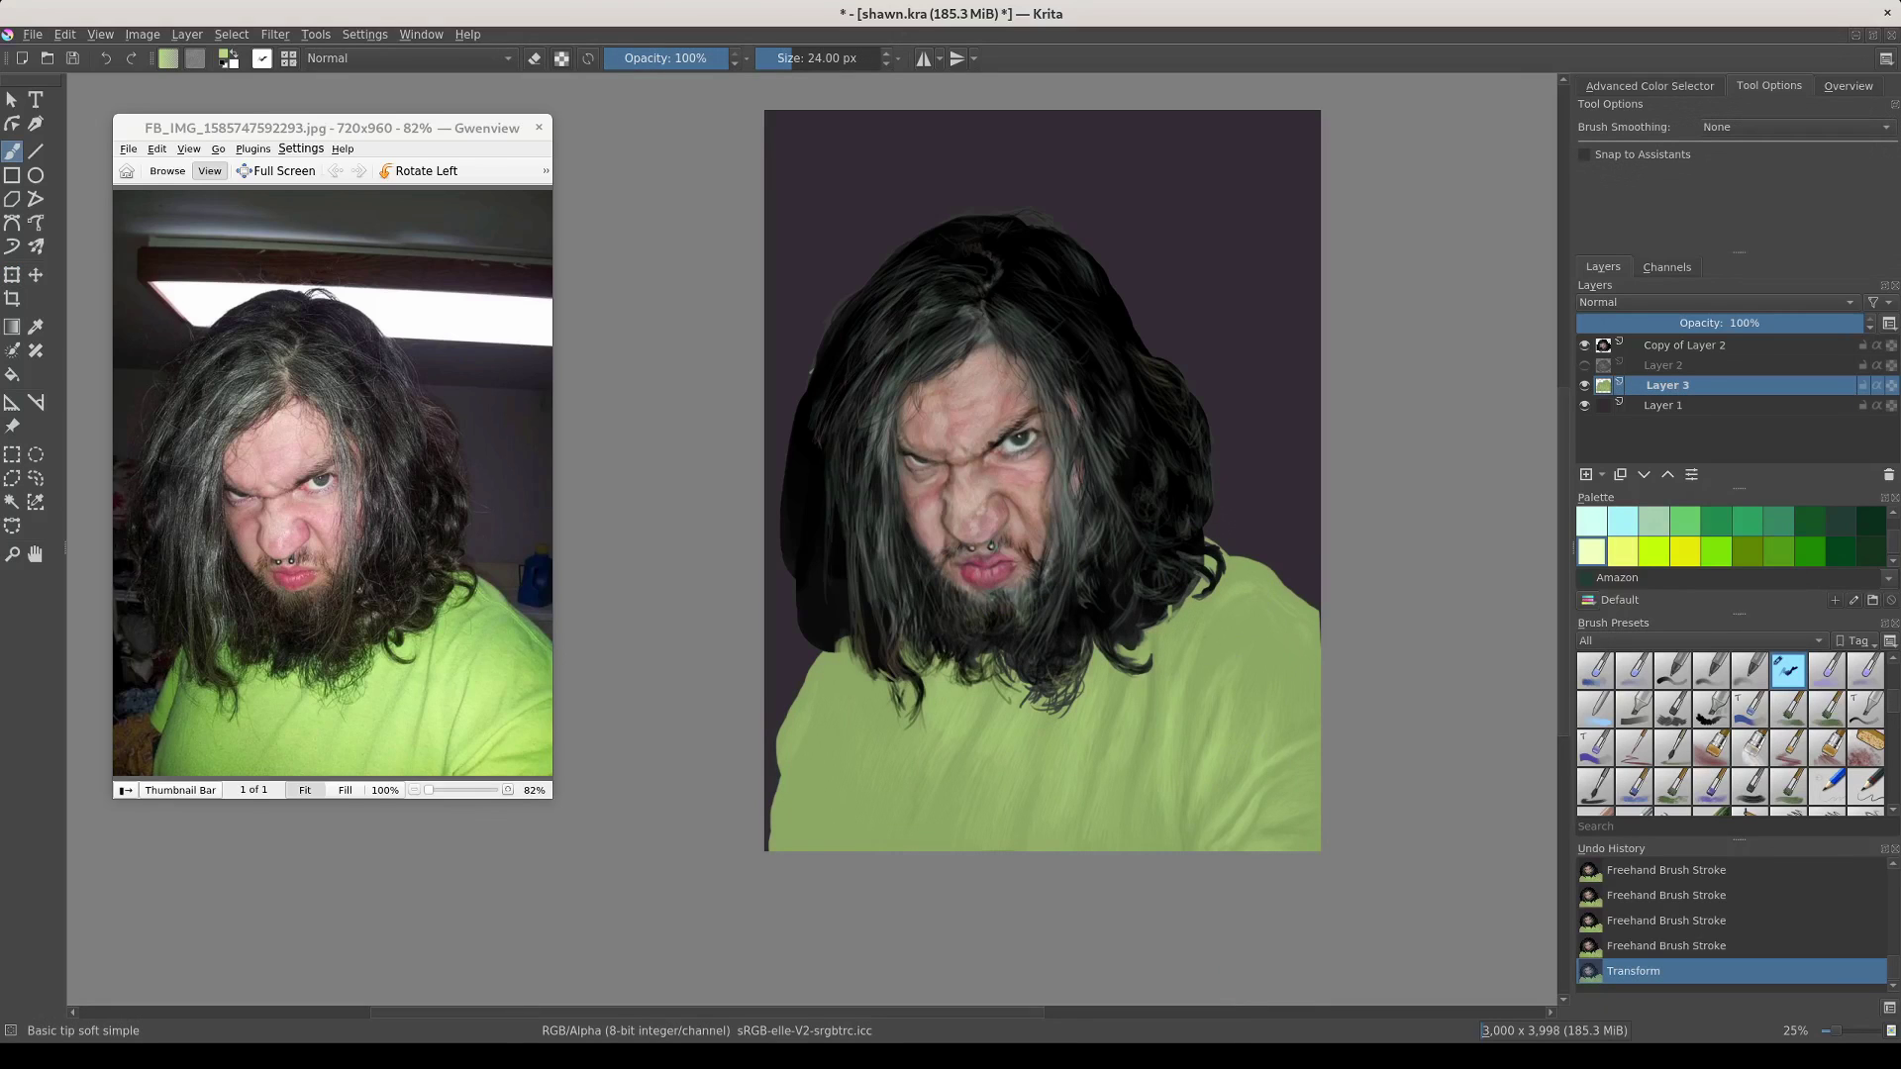
Paint three subtle touch-up strokes across the shirt area
drag(1169, 634, 1208, 664)
drag(1257, 705, 1273, 715)
drag(1192, 754, 1238, 741)
Sample colours from the portrait: a darker tone, the shirt's light green, face tan, then shirt green
click(1650, 85)
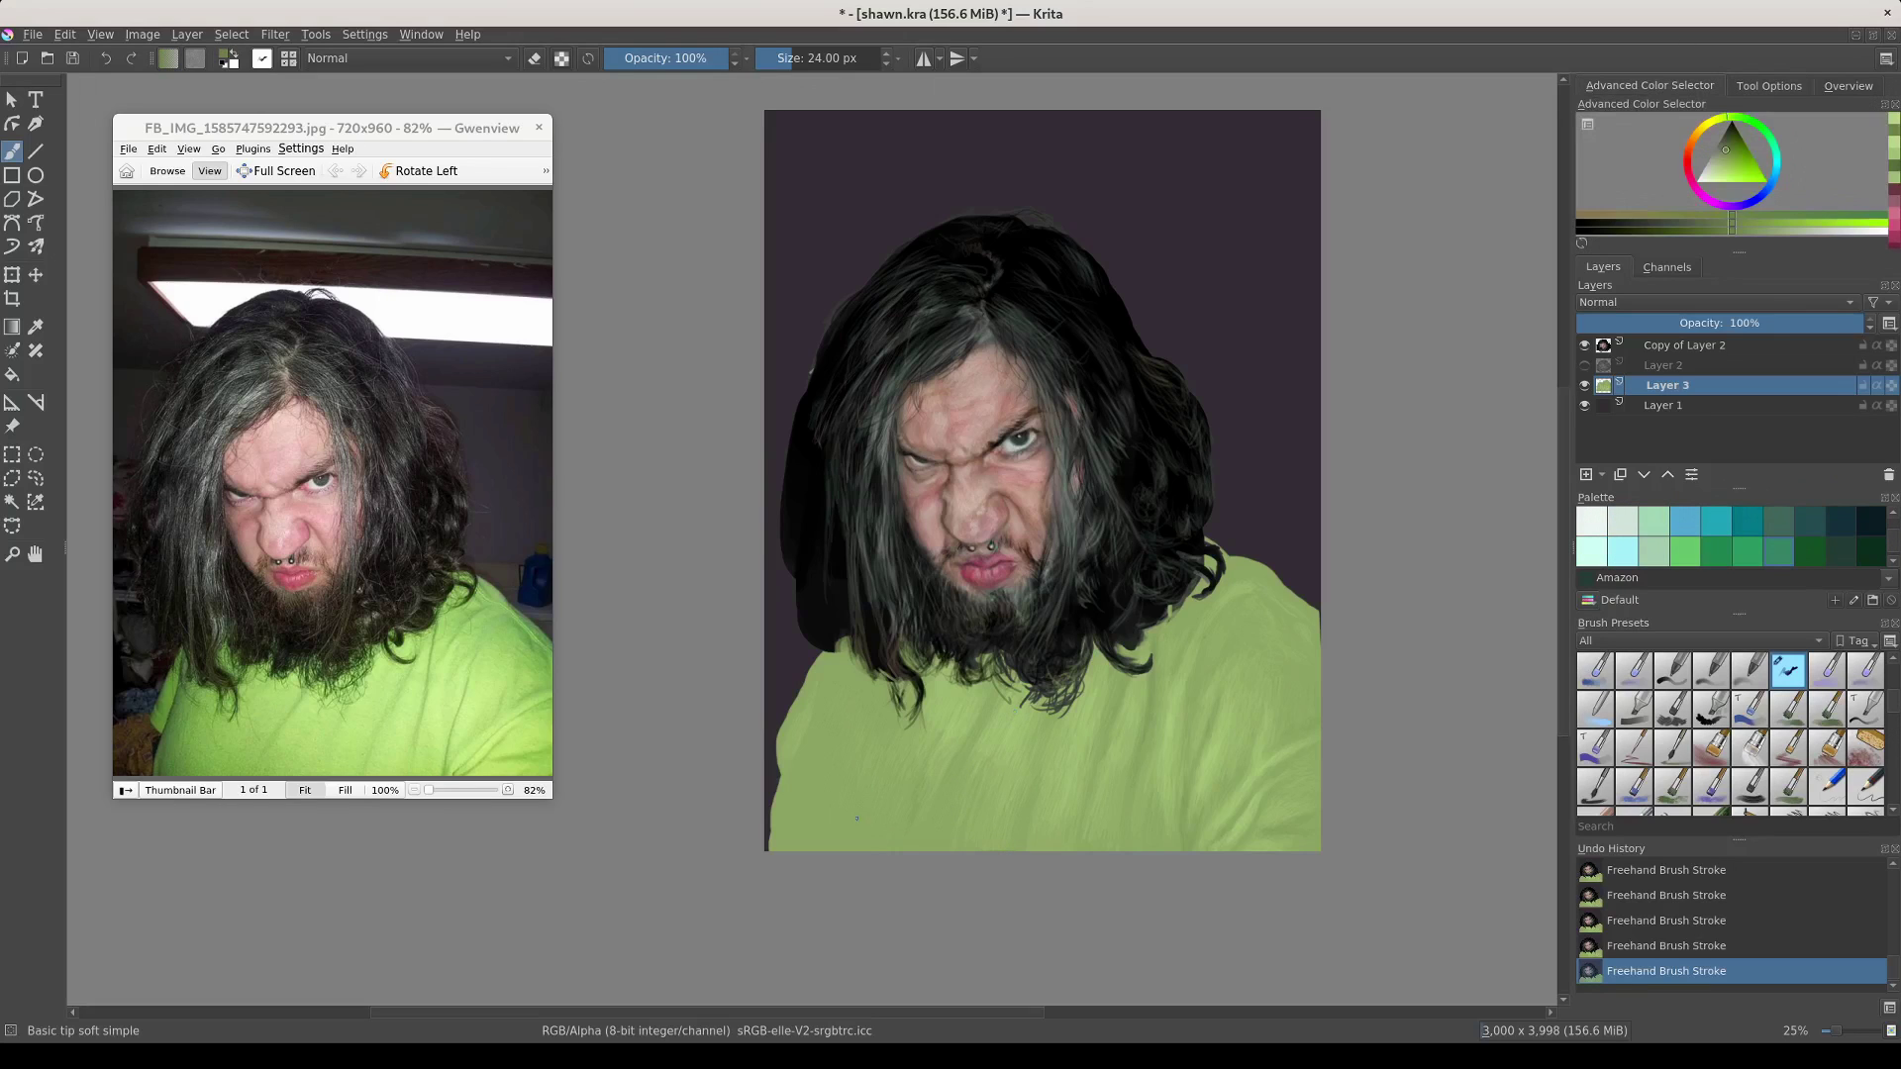
ctrl+click(854, 775)
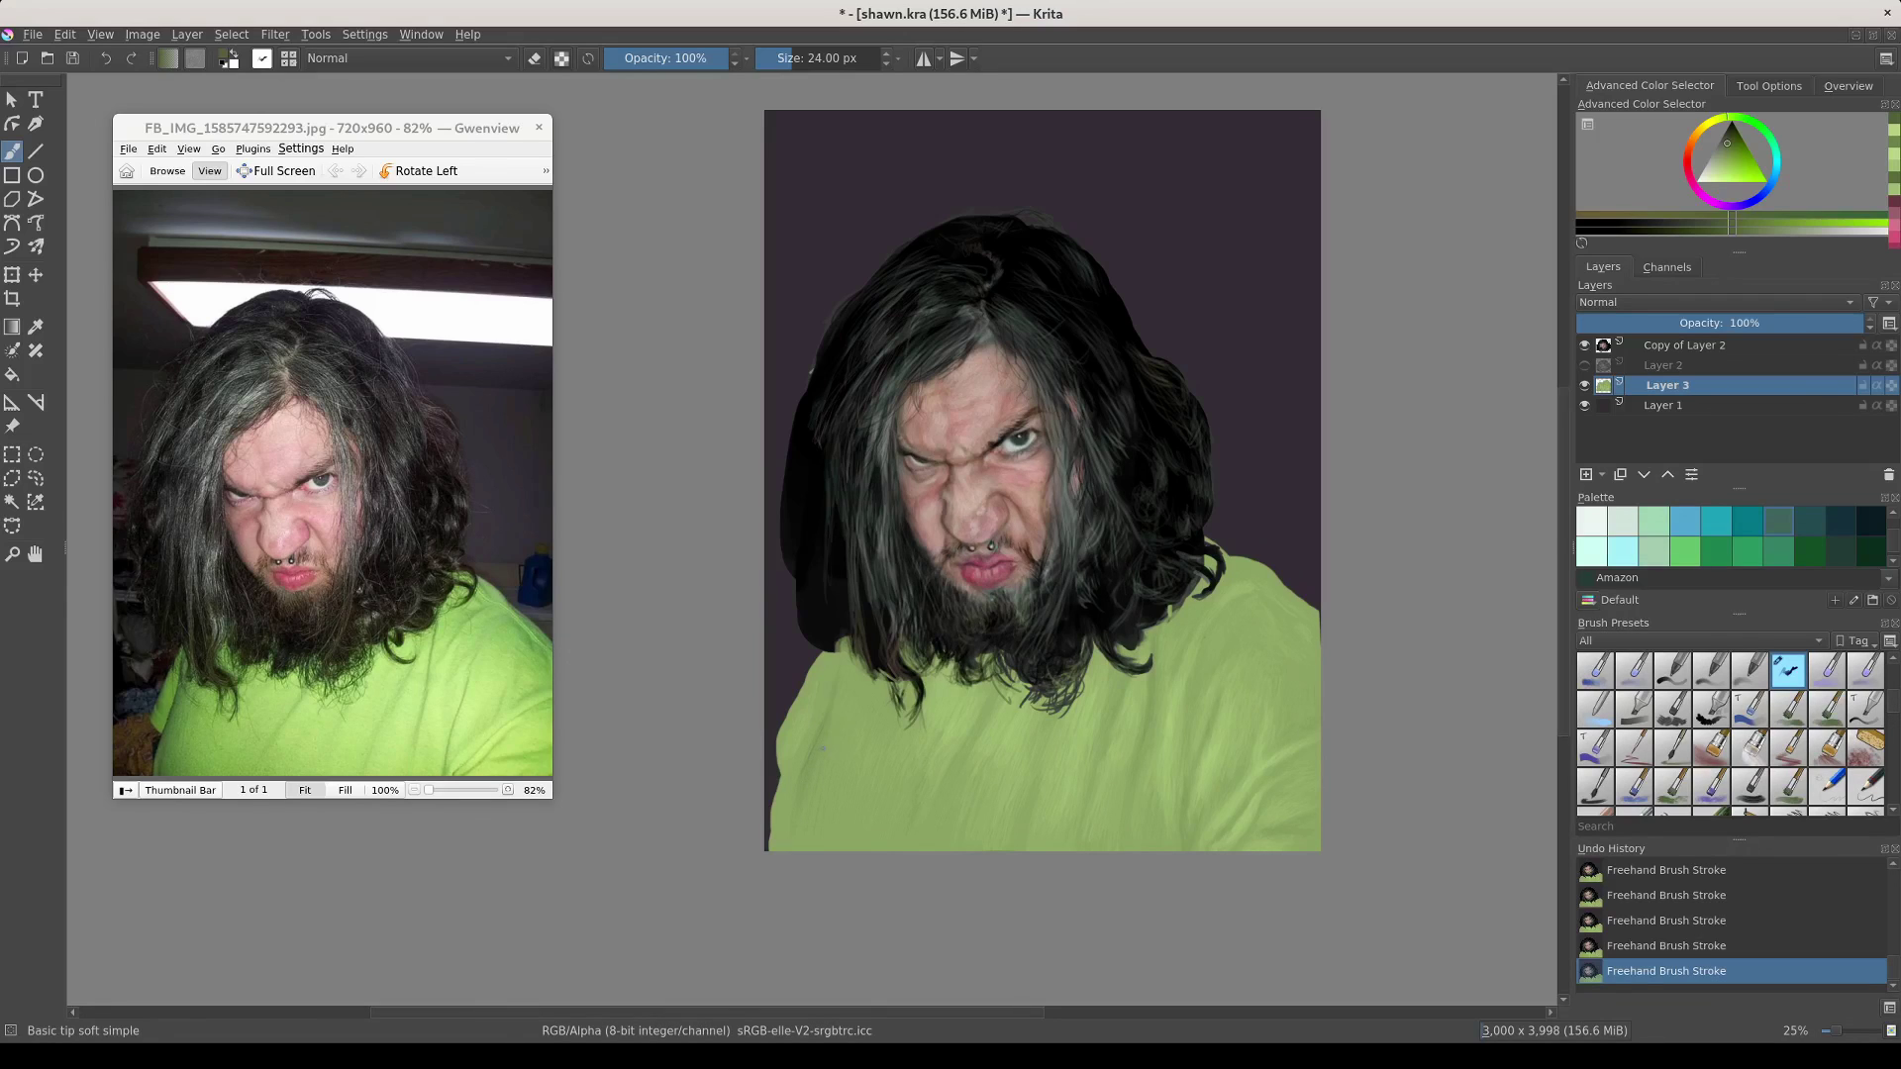
ctrl+click(818, 767)
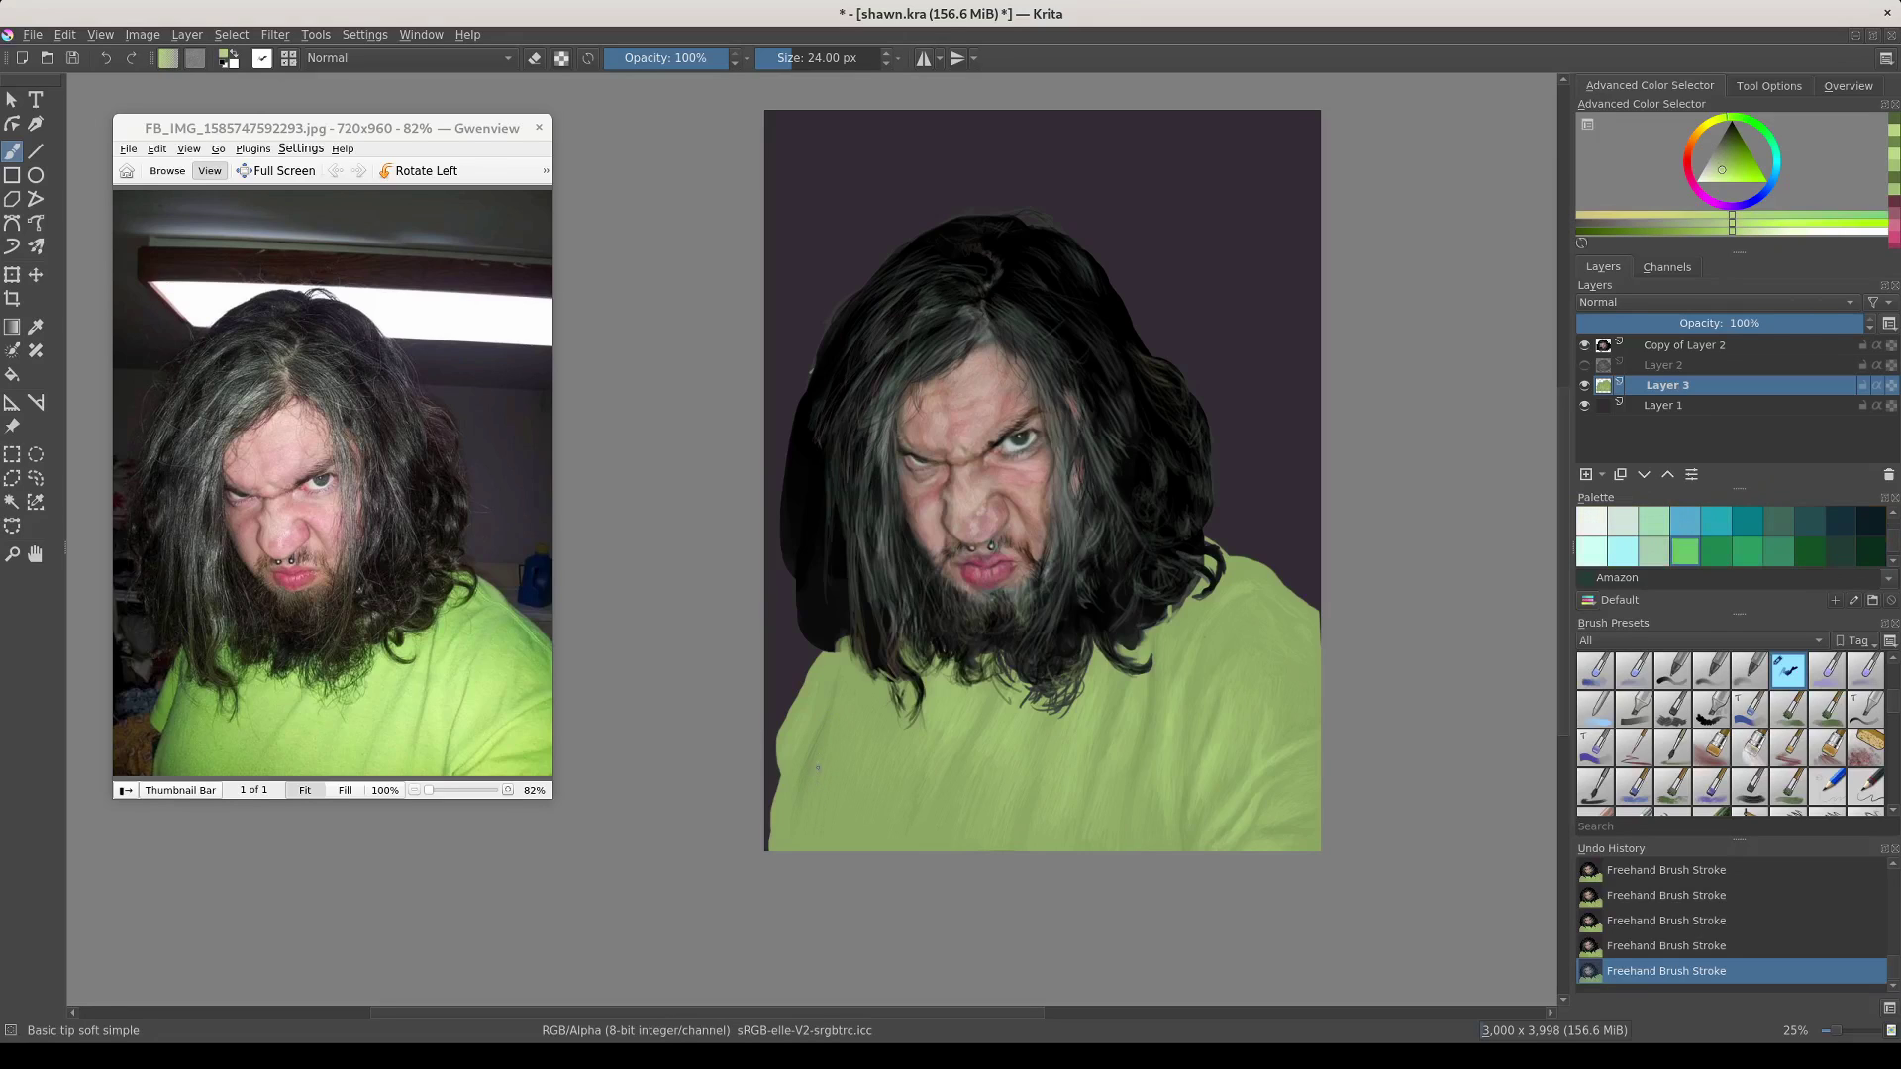
ctrl+click(802, 736)
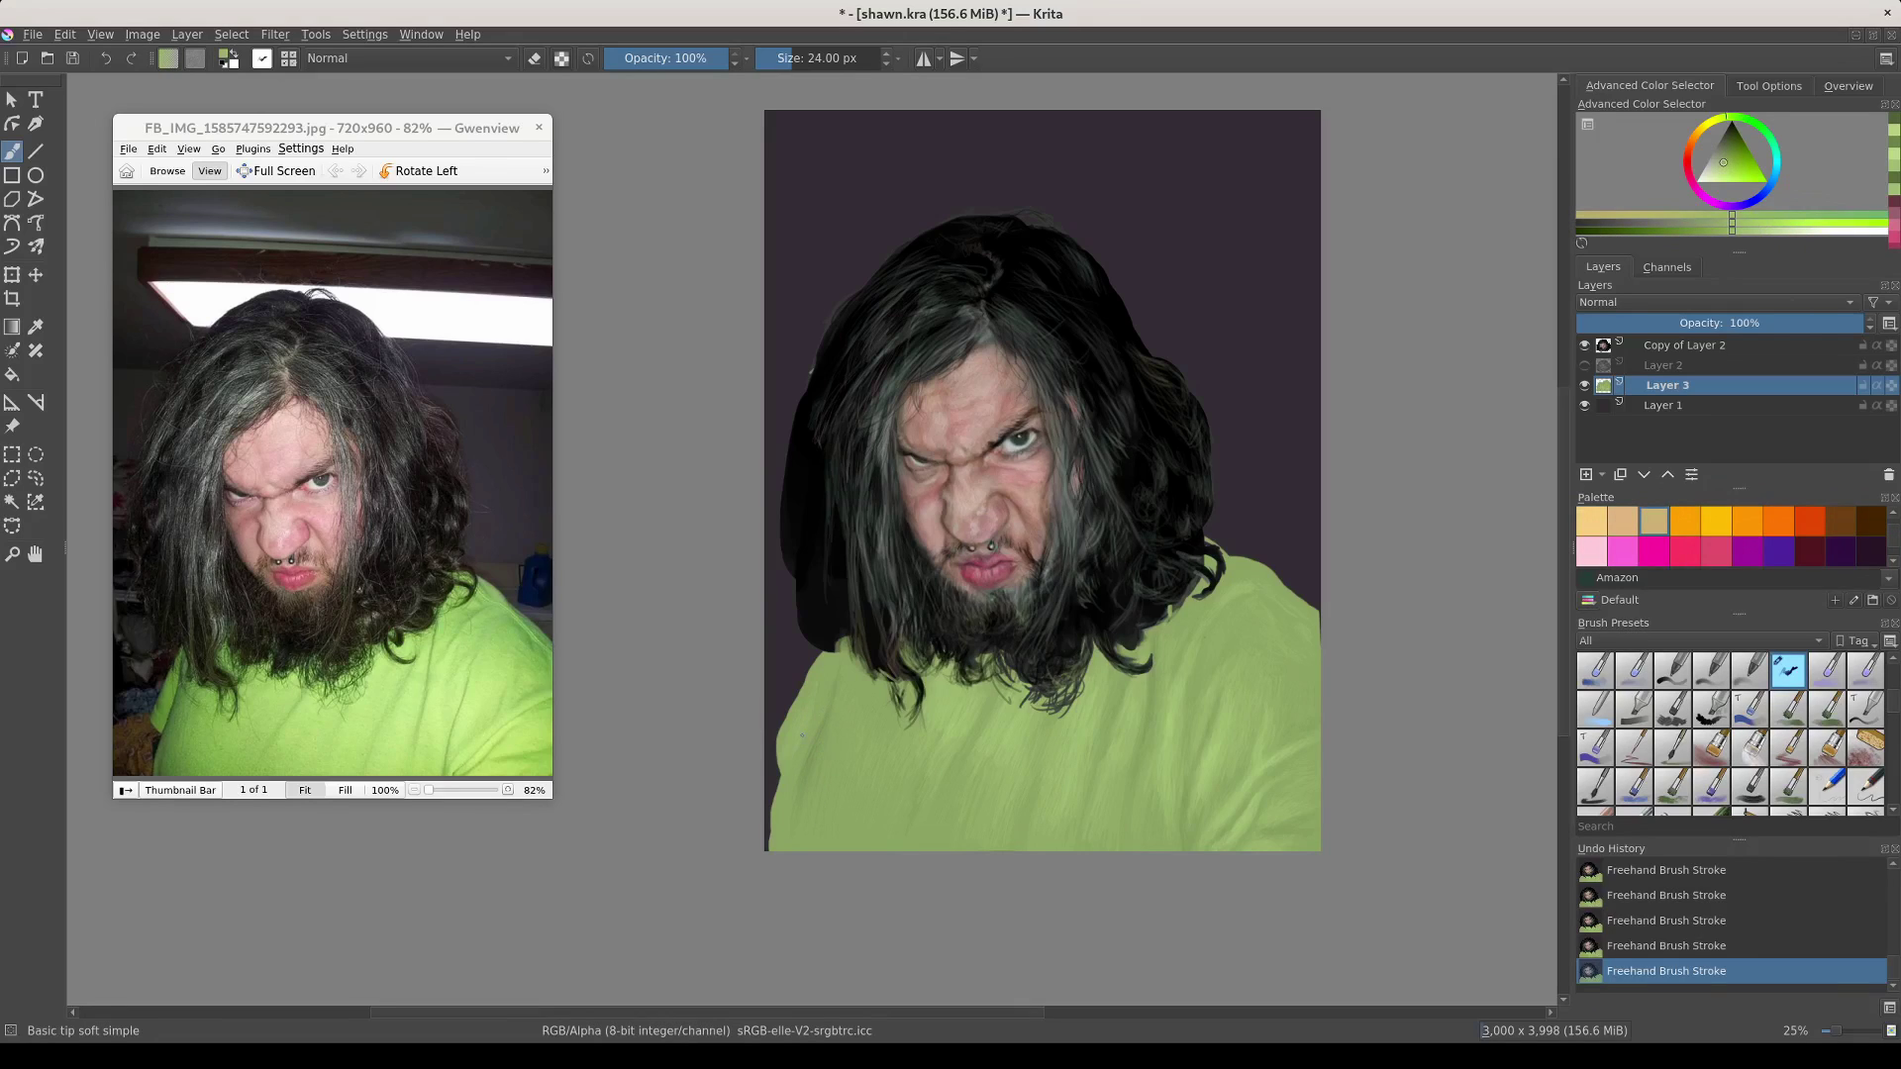
ctrl+click(809, 757)
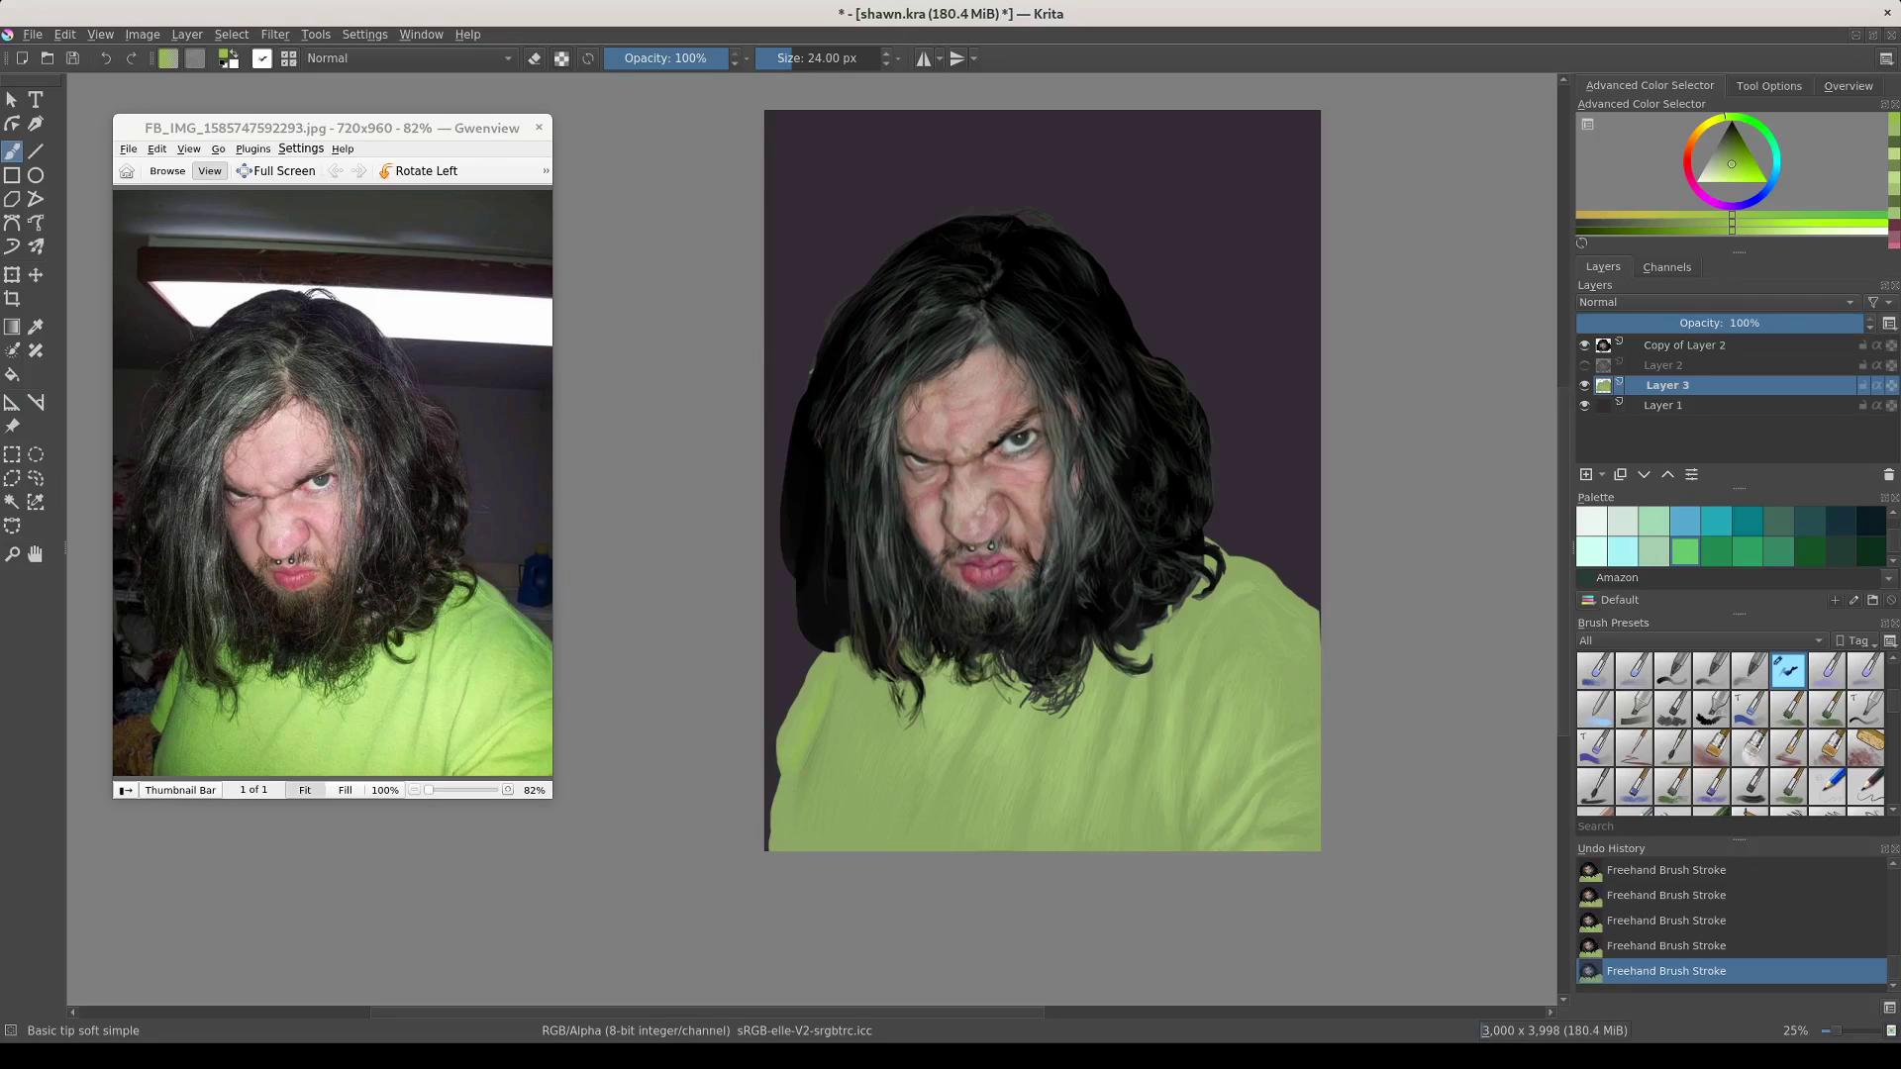
Erase along the shirt's lower-left edge with the Airbrush Soft at about 68 px, then shrink it to 35 px
key(e)
right_click(1202, 514)
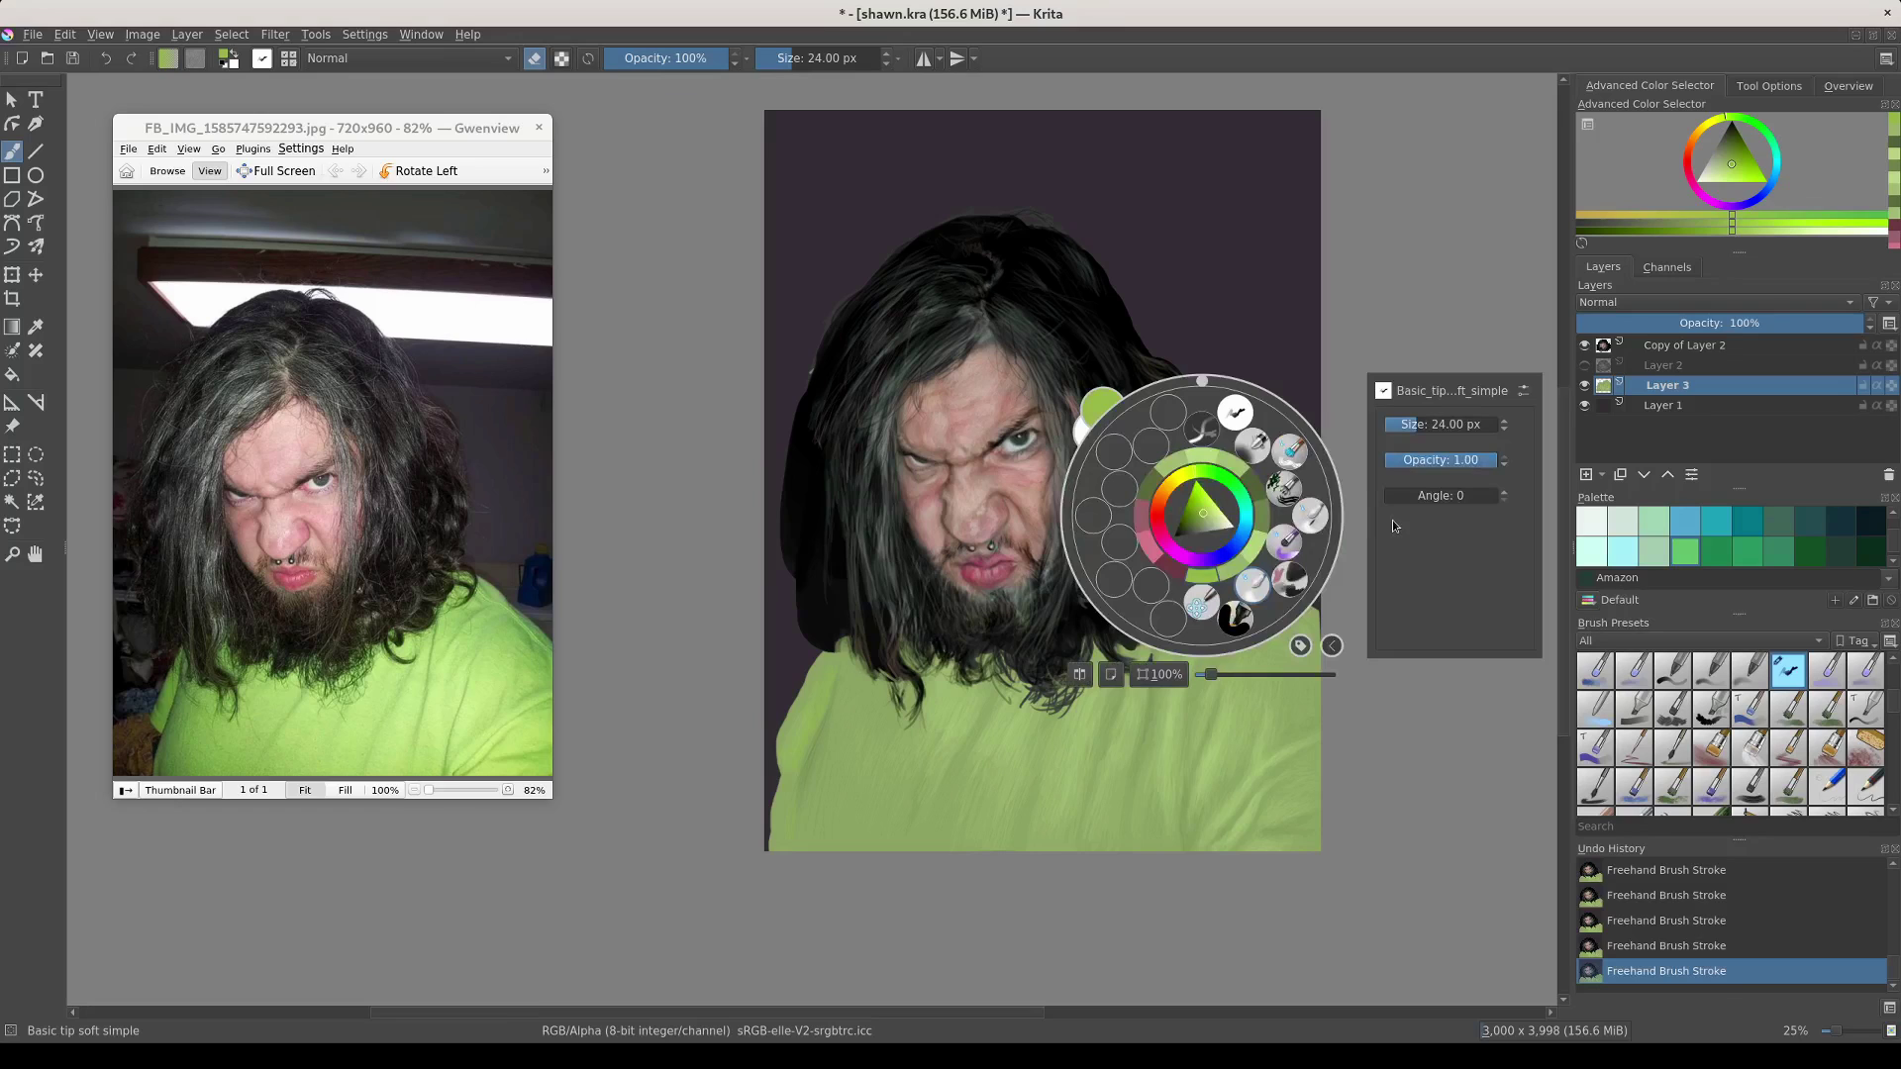
click(1253, 446)
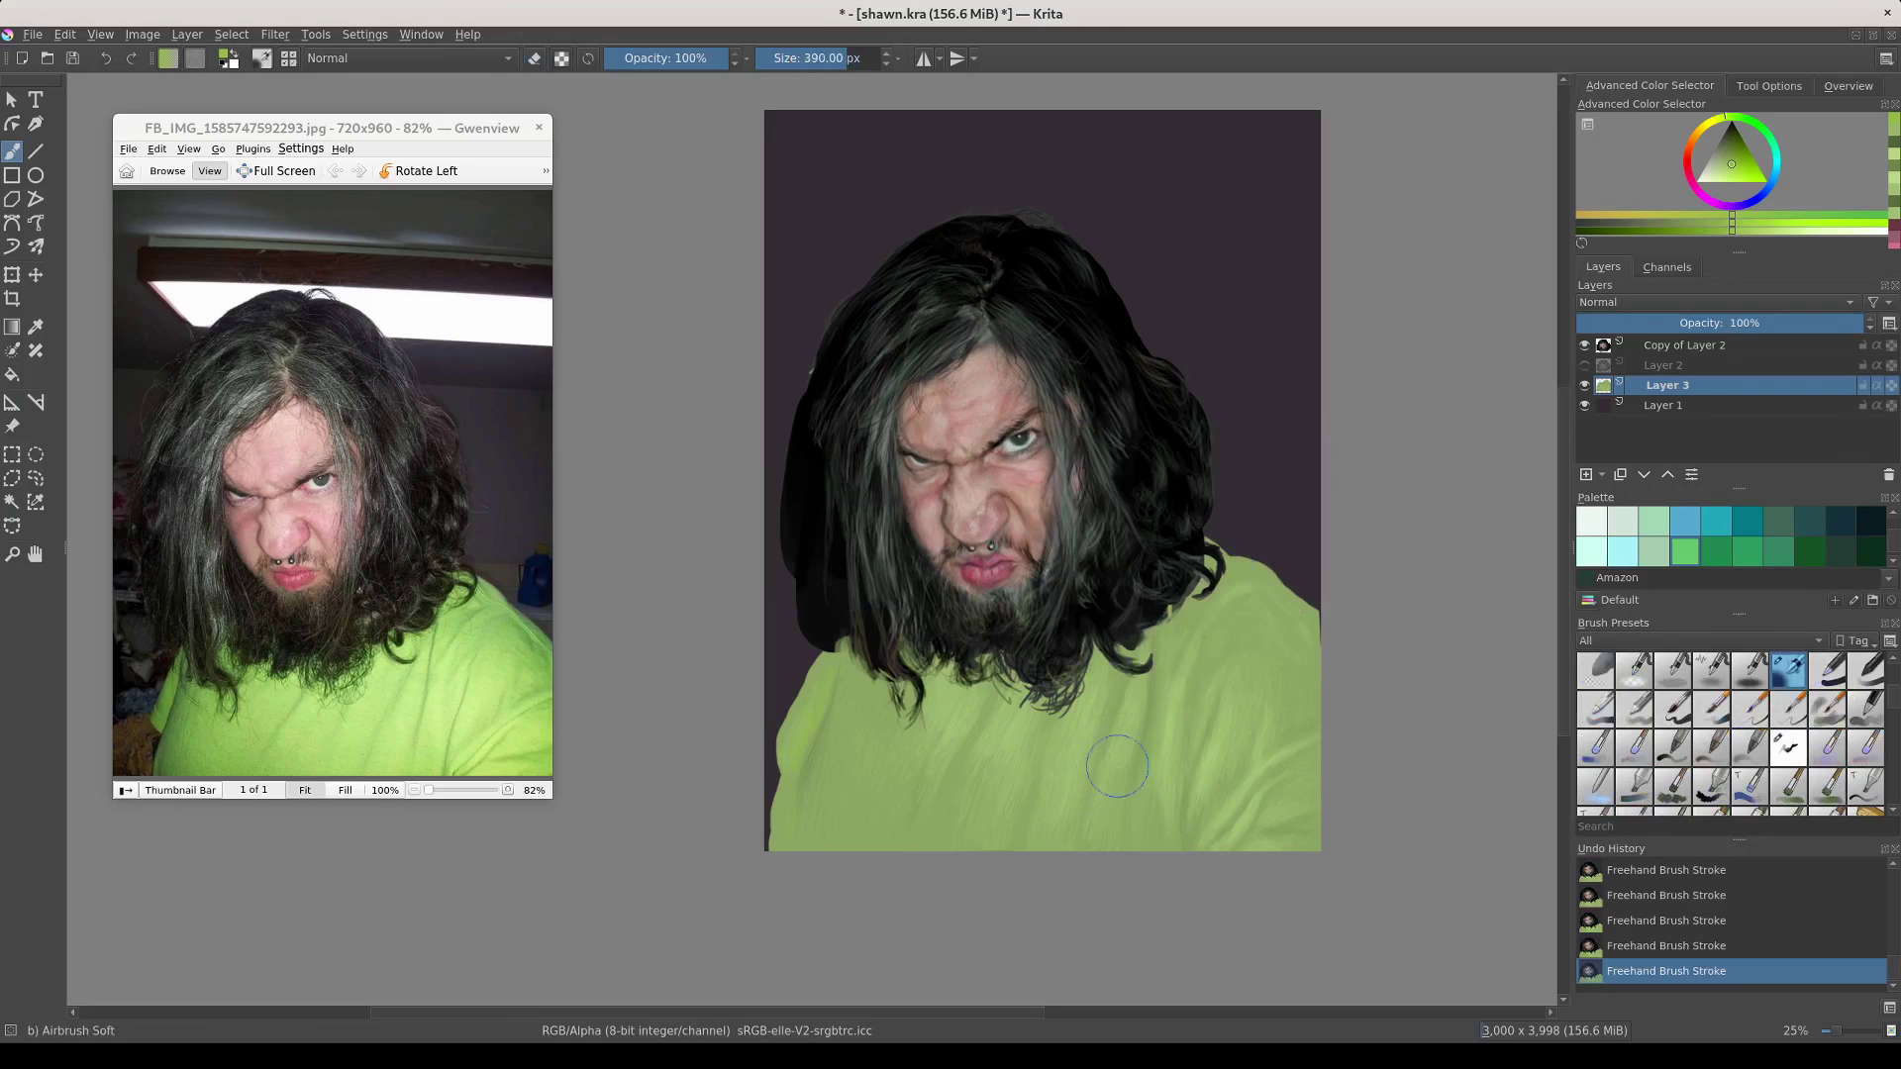
drag(1117, 765, 864, 828)
key(e)
mouse_move(775, 797)
mouse_down()
mouse_move(781, 812)
mouse_move(778, 791)
mouse_up()
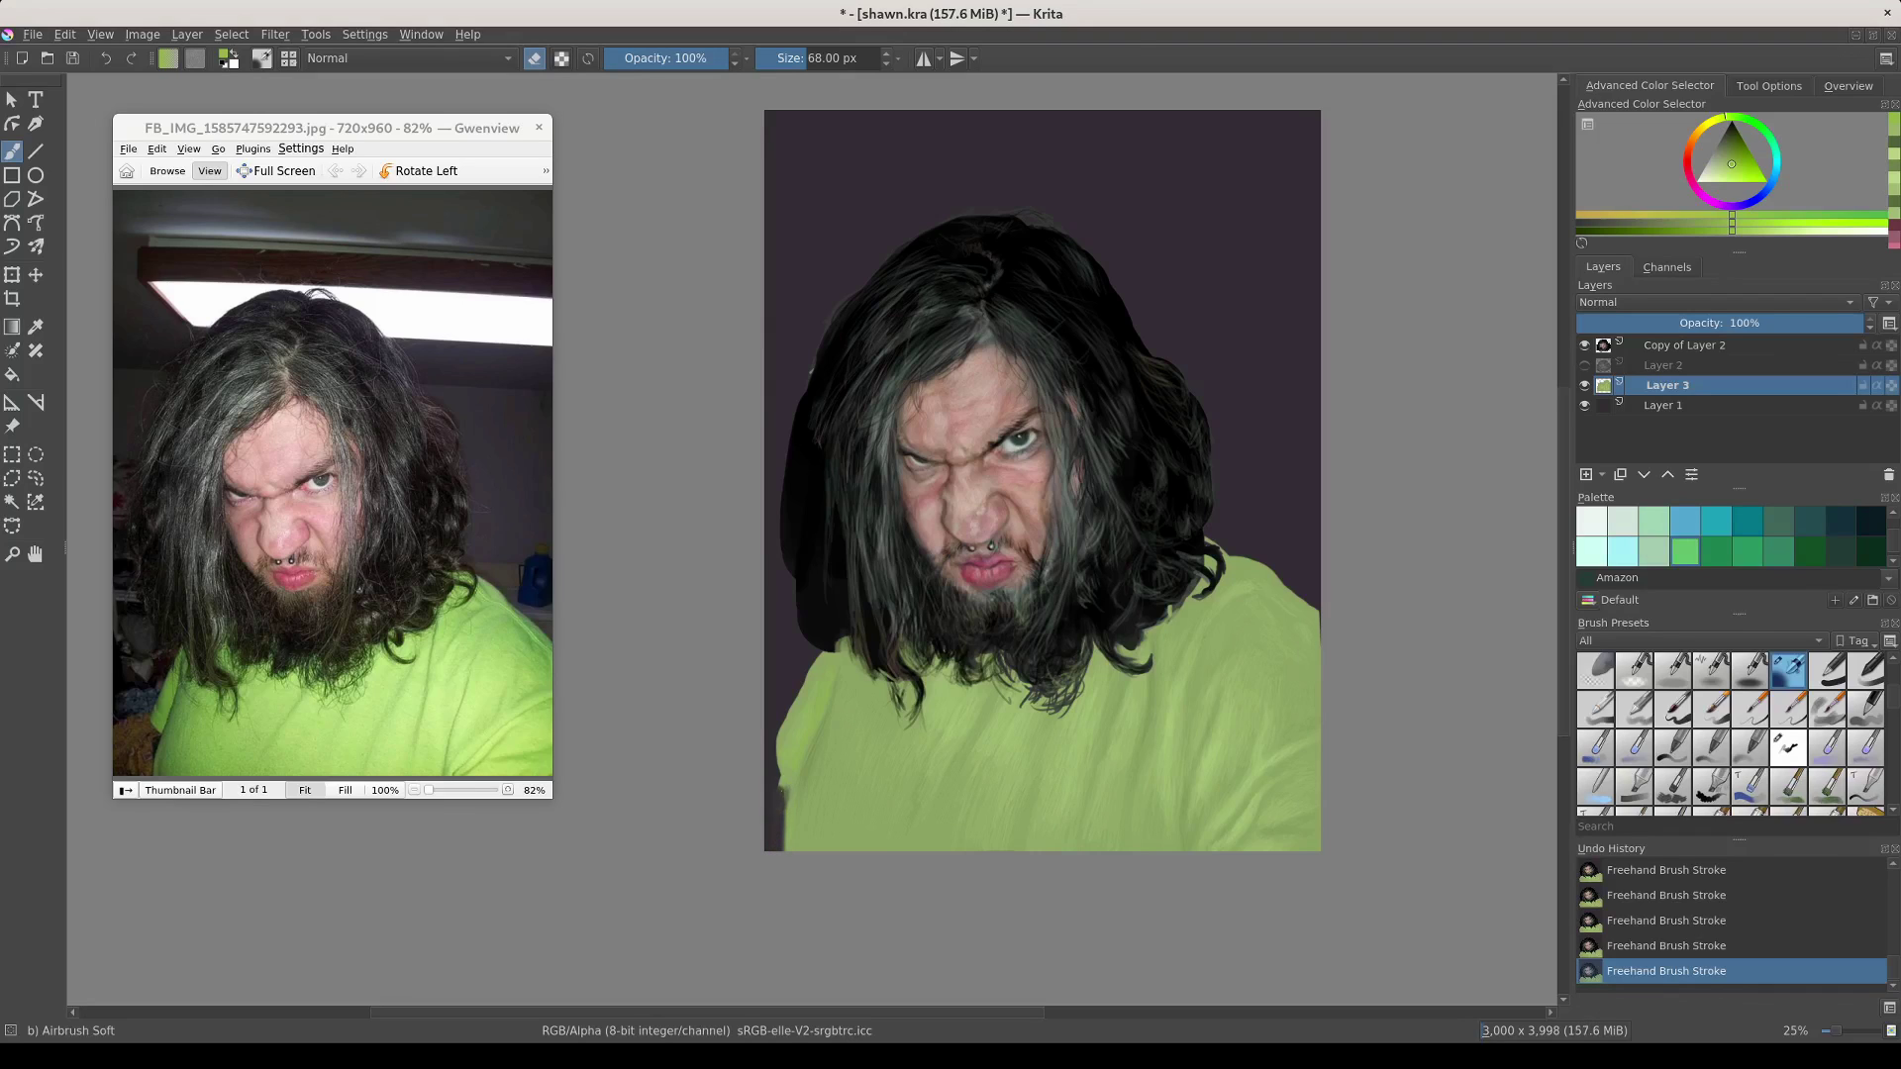
key(bracketleft)
key(bracketleft)
key(bracketleft)
Return to the Basic tip soft simple brush, try darker and lighter greens, then sample tan from the face
key(slash)
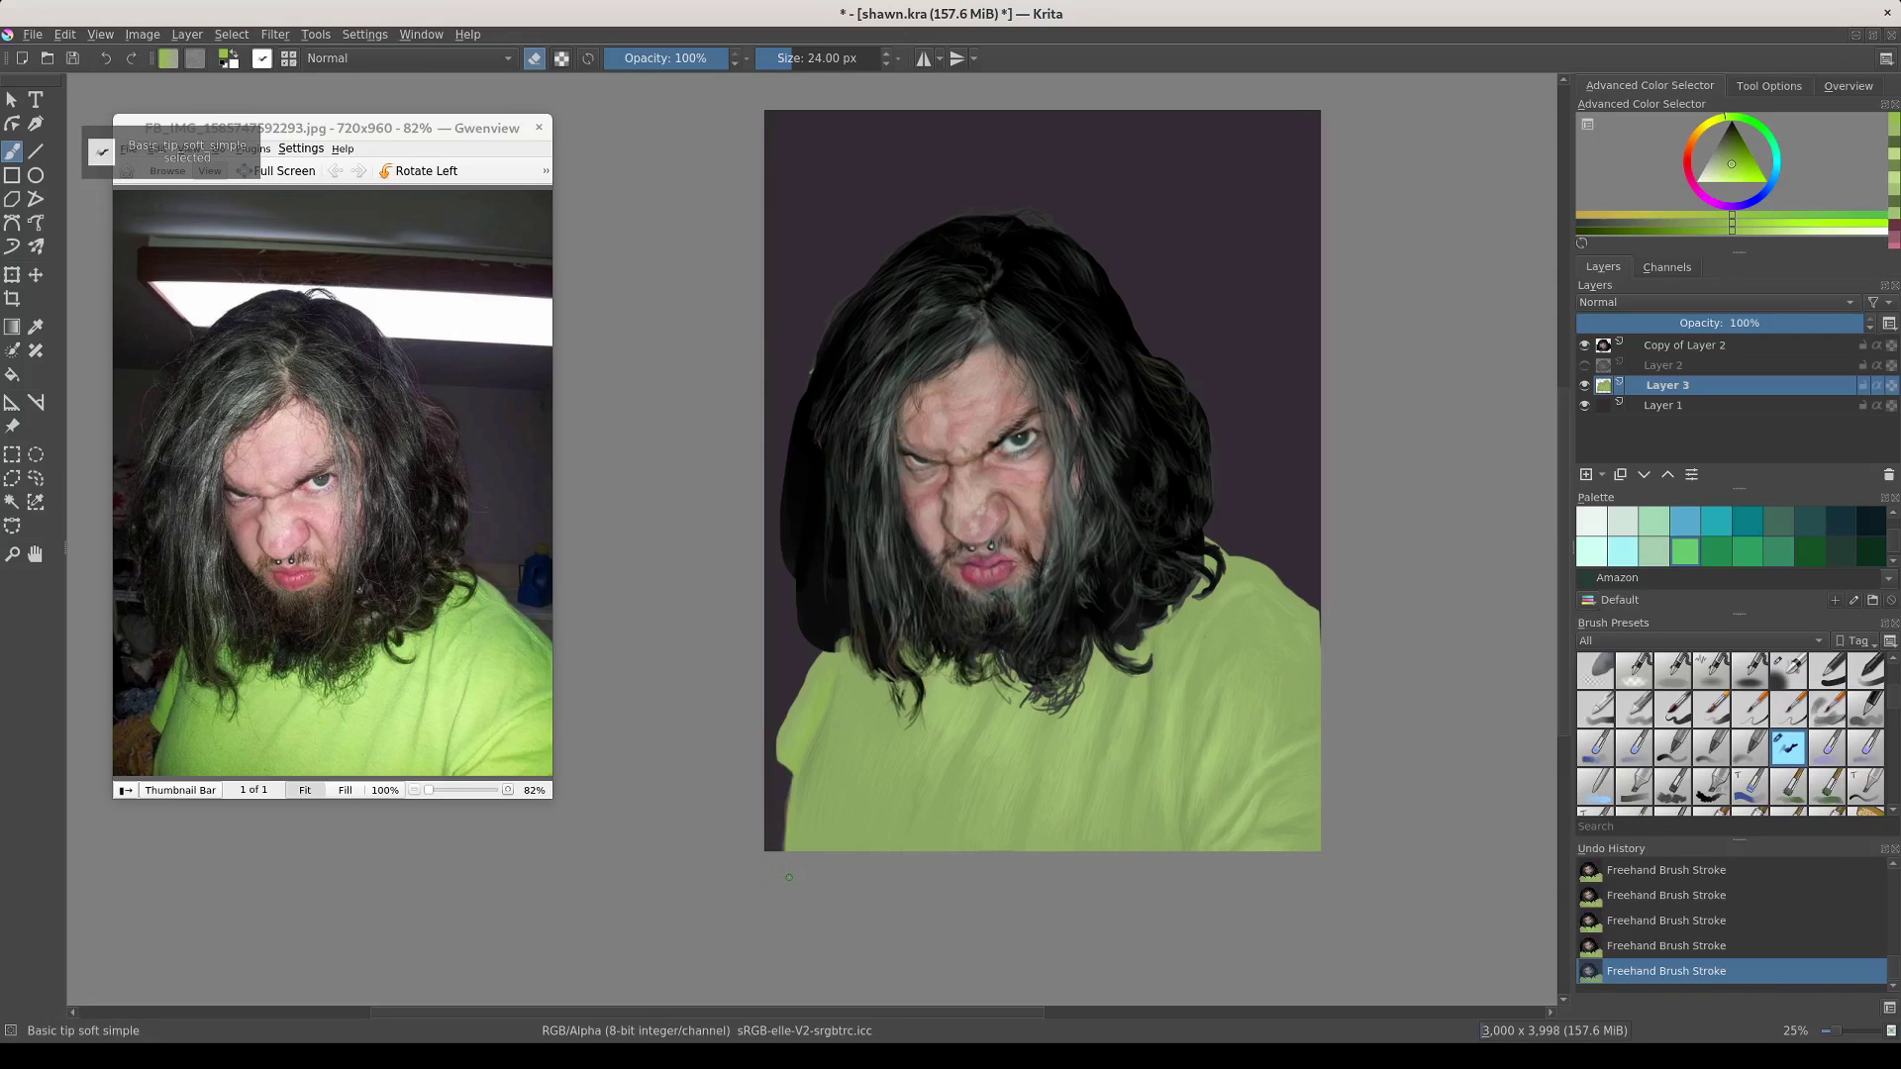
key(e)
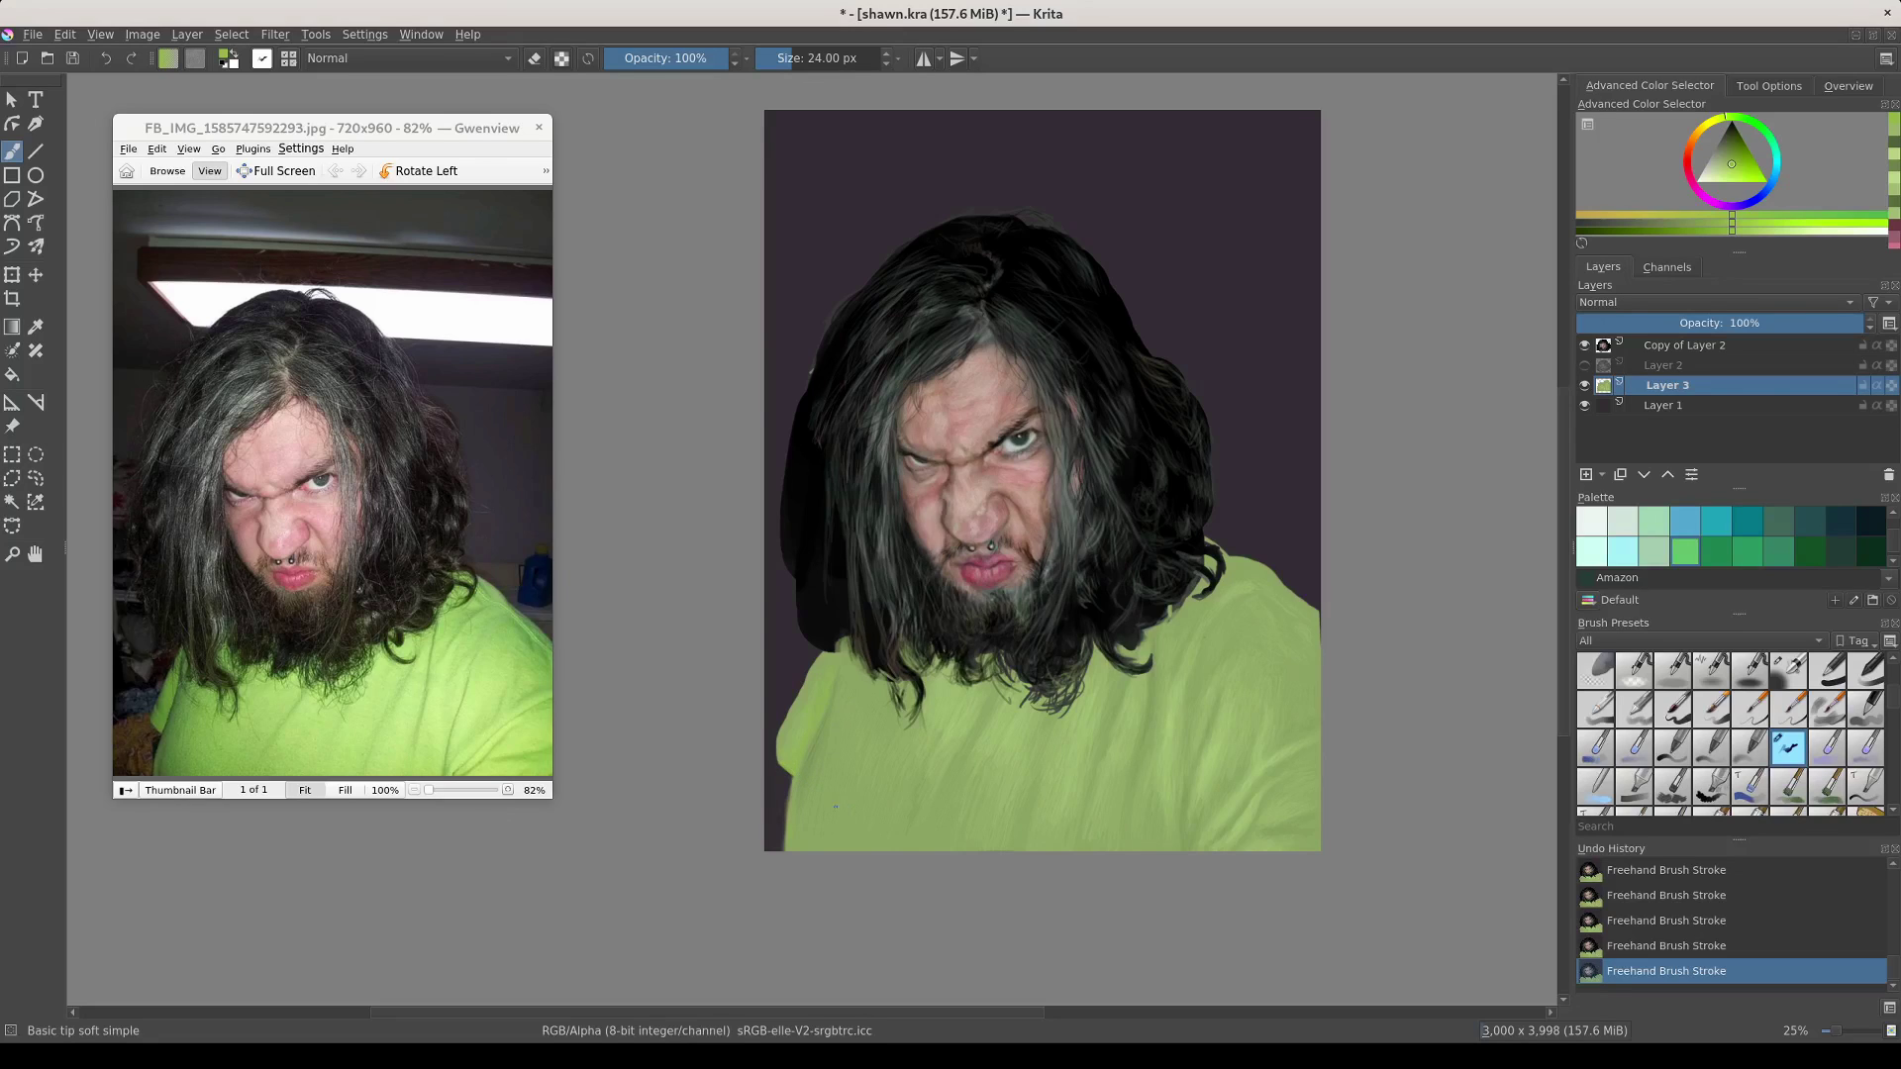
key(k)
key(k)
key(k)
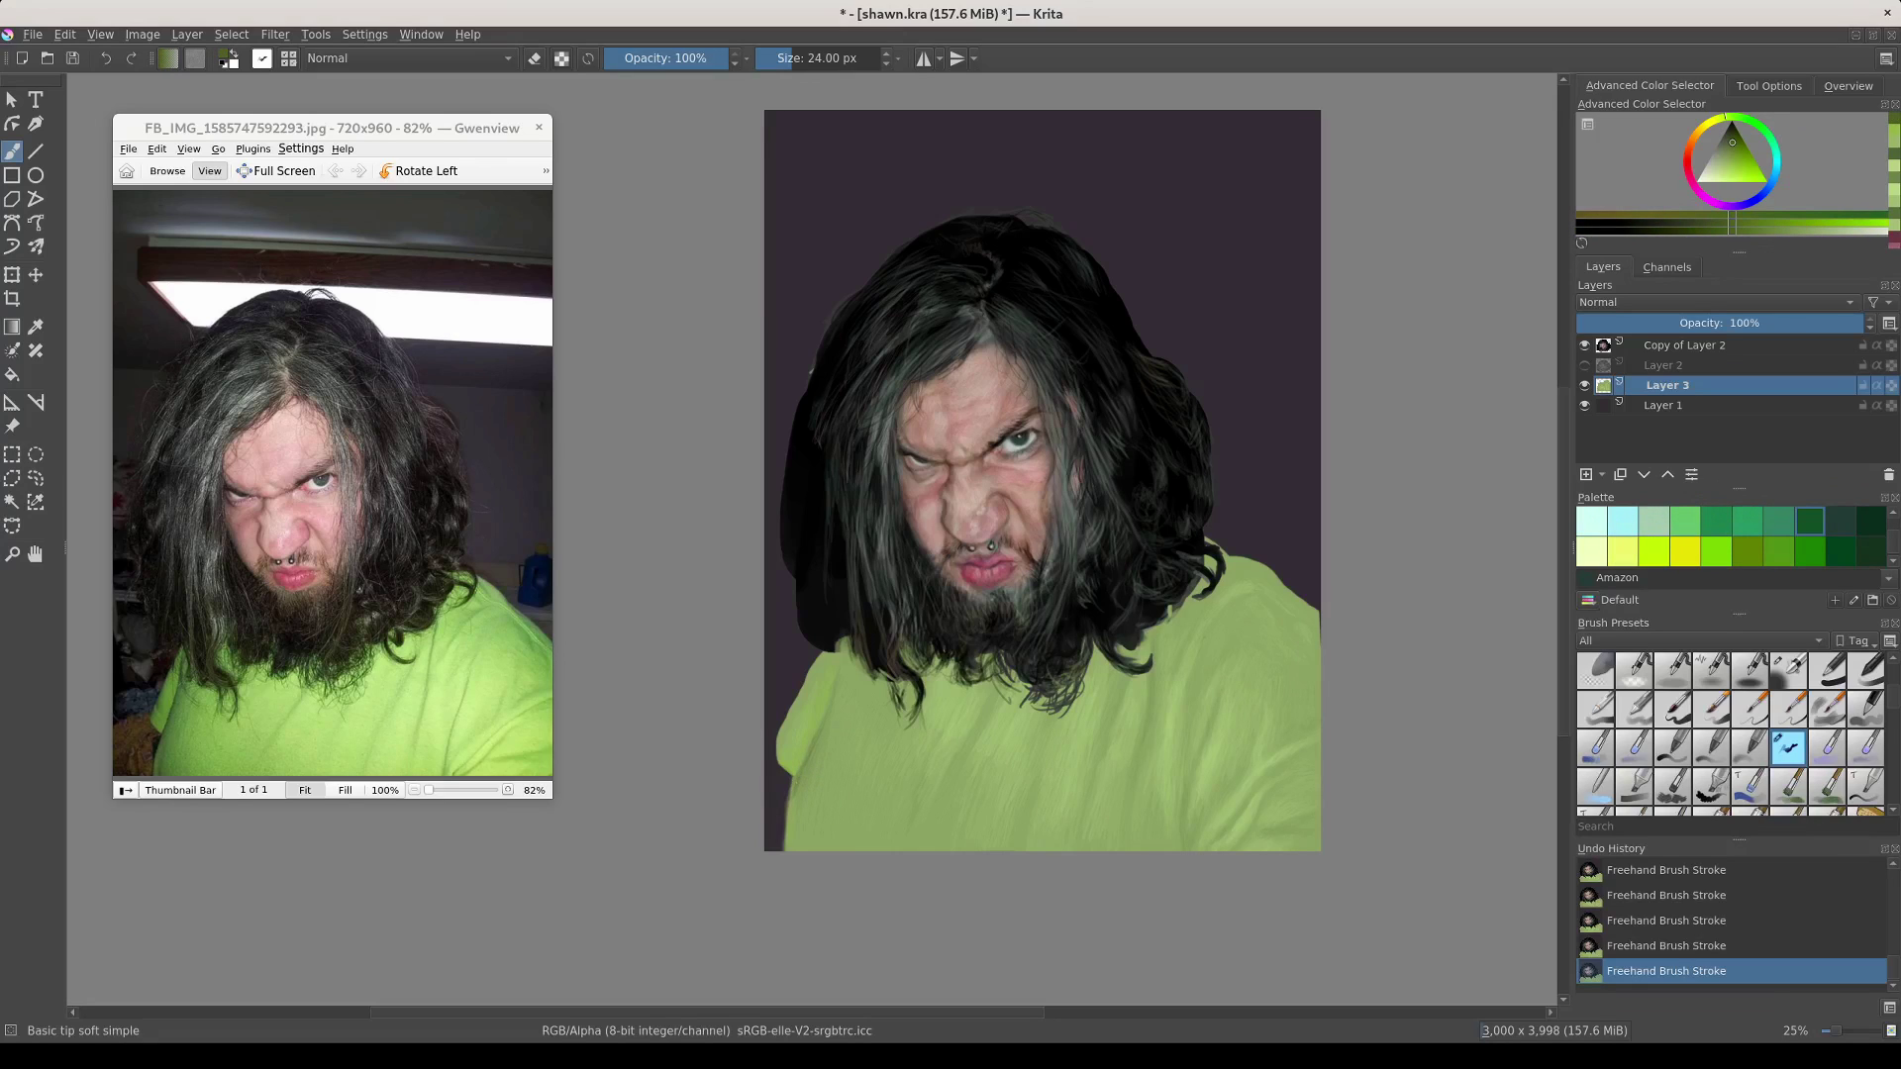
key(e)
key(e)
key(l)
key(l)
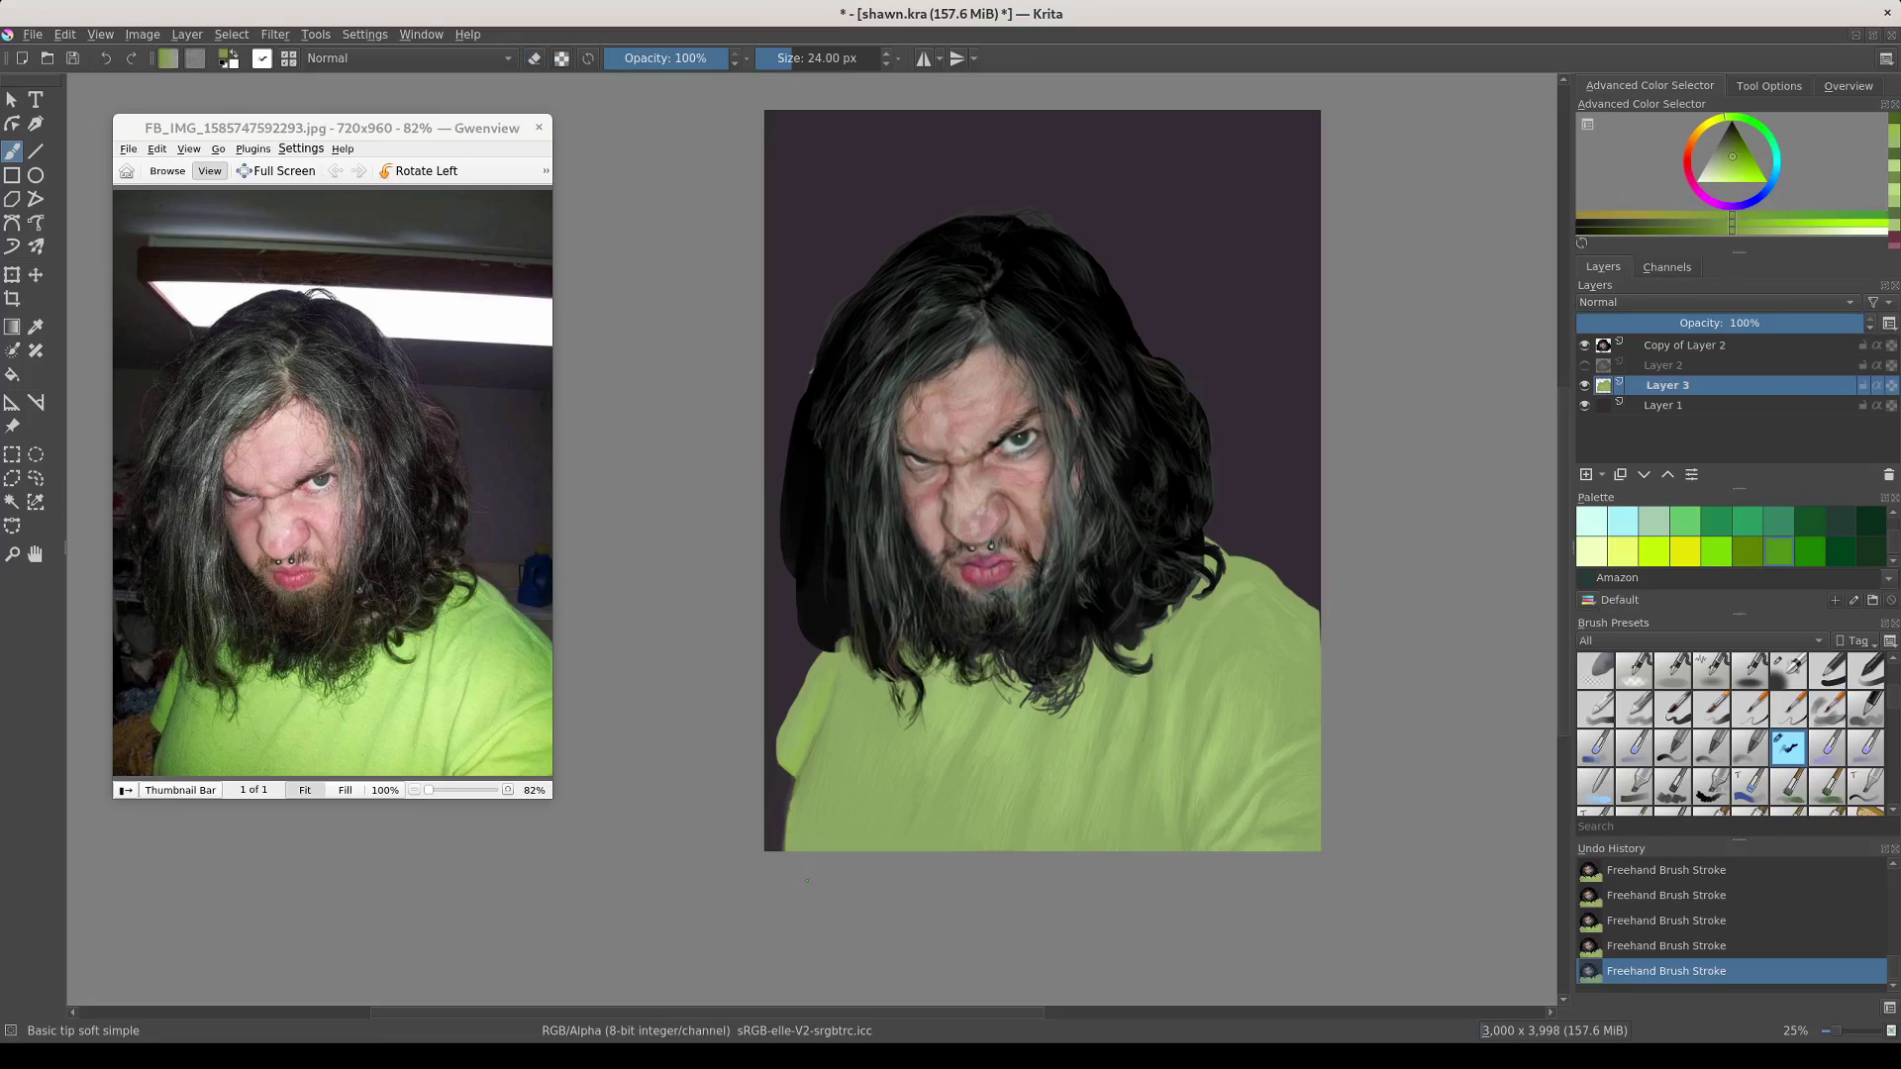
key(l)
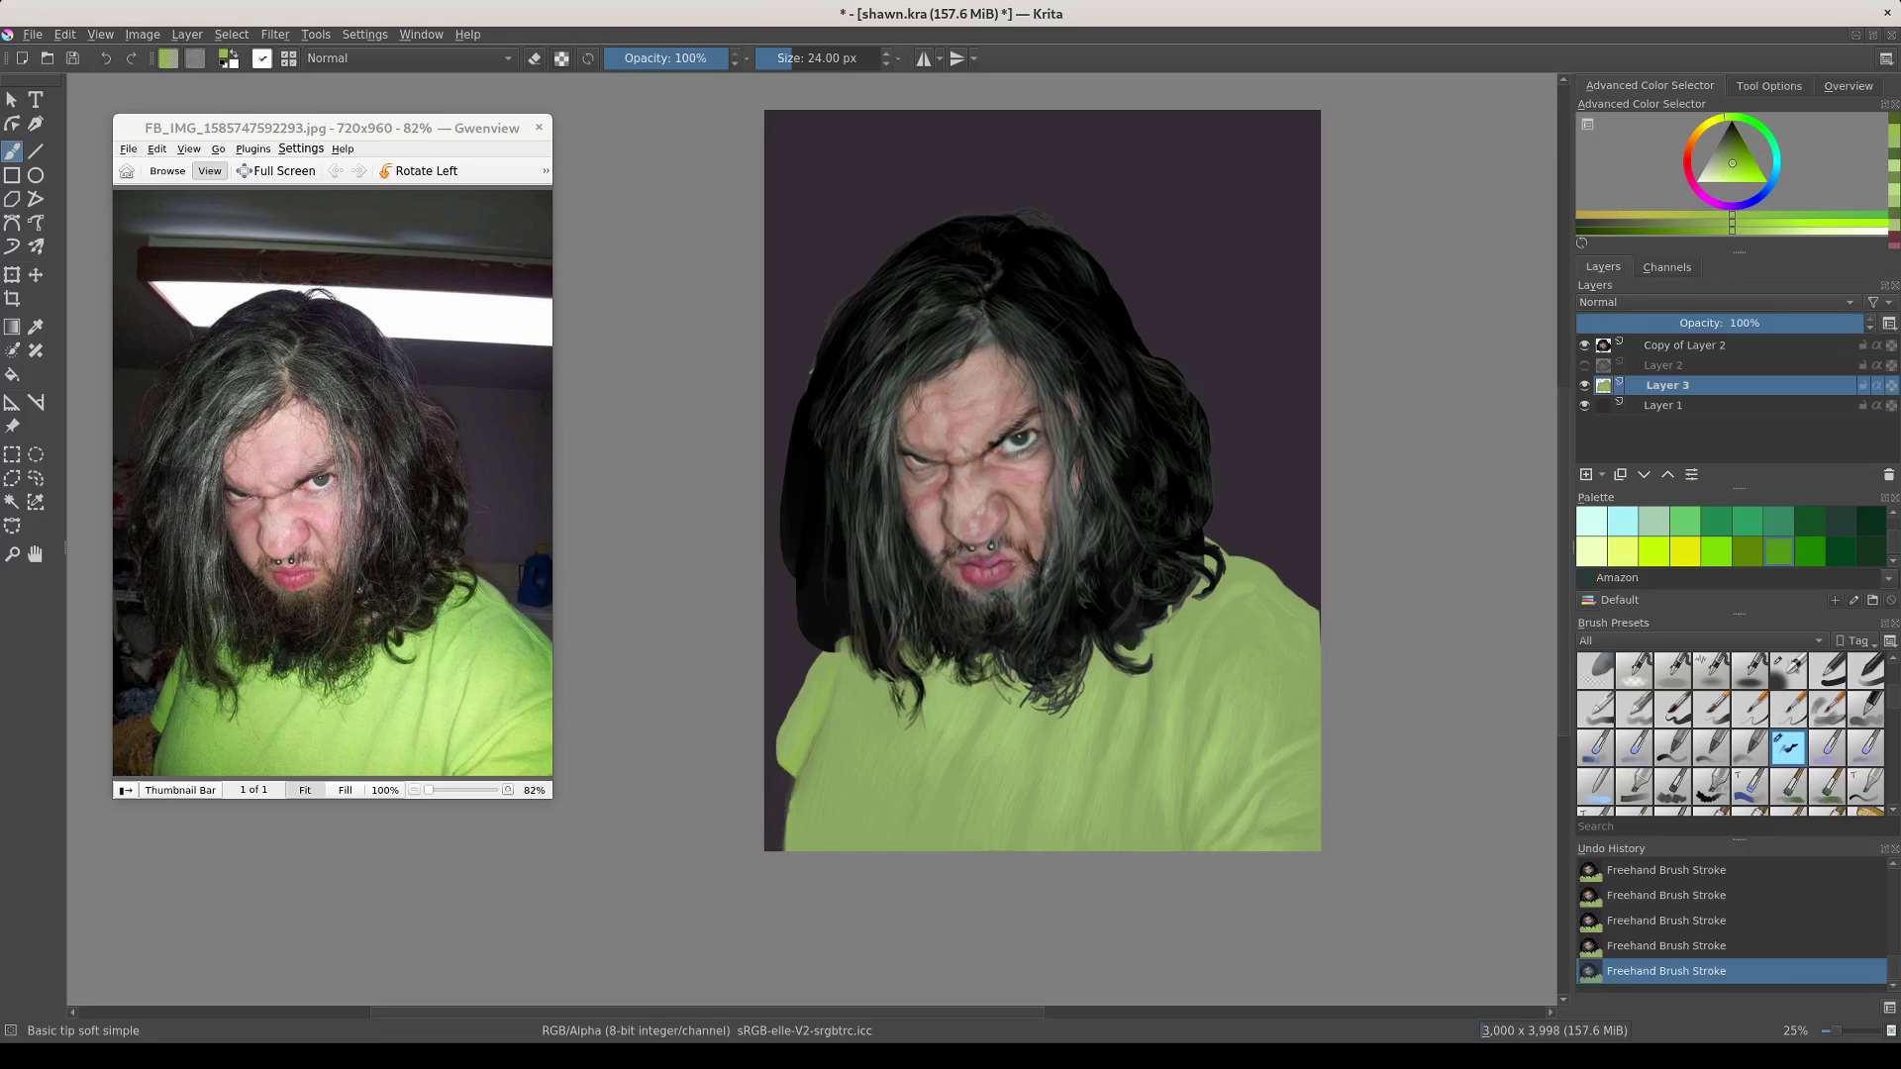
click(802, 789)
ctrl+click(1263, 705)
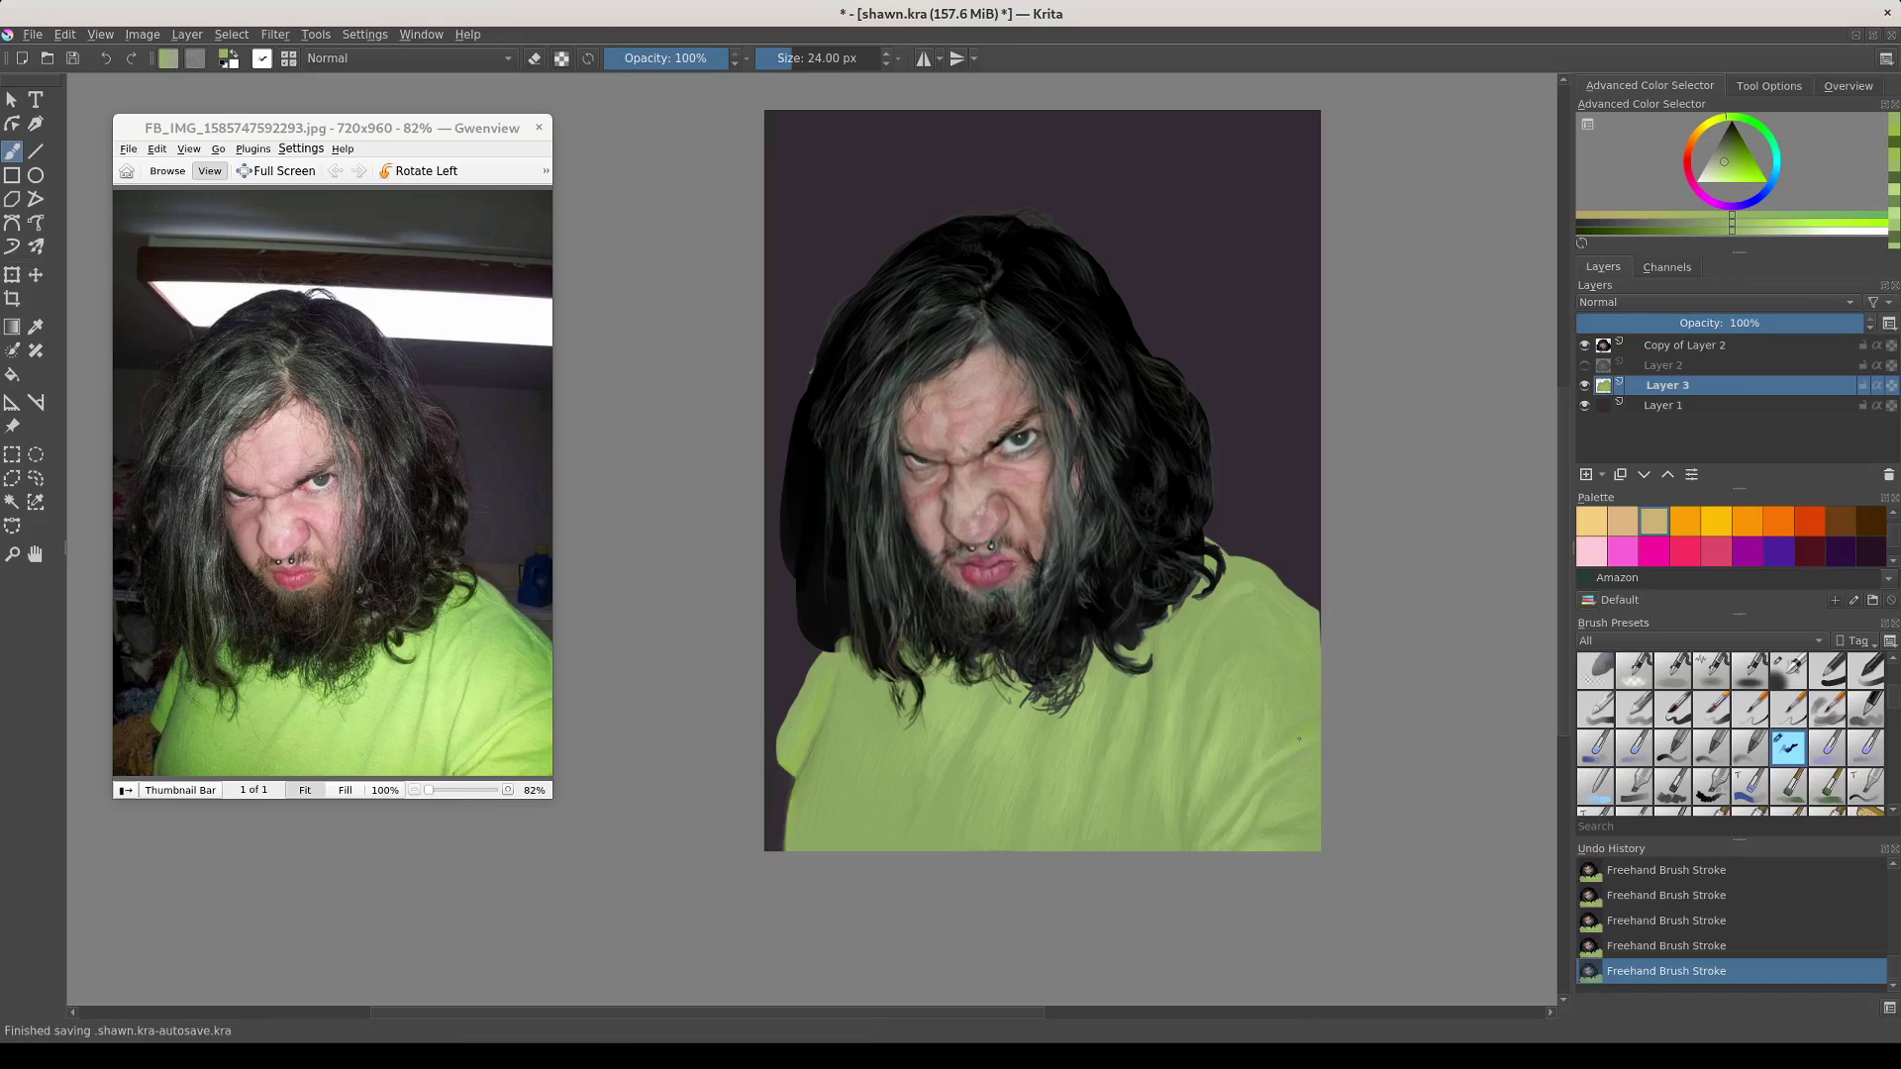
Sample a green from the shirt on the canvas as the foreground colour
ctrl+click(1296, 763)
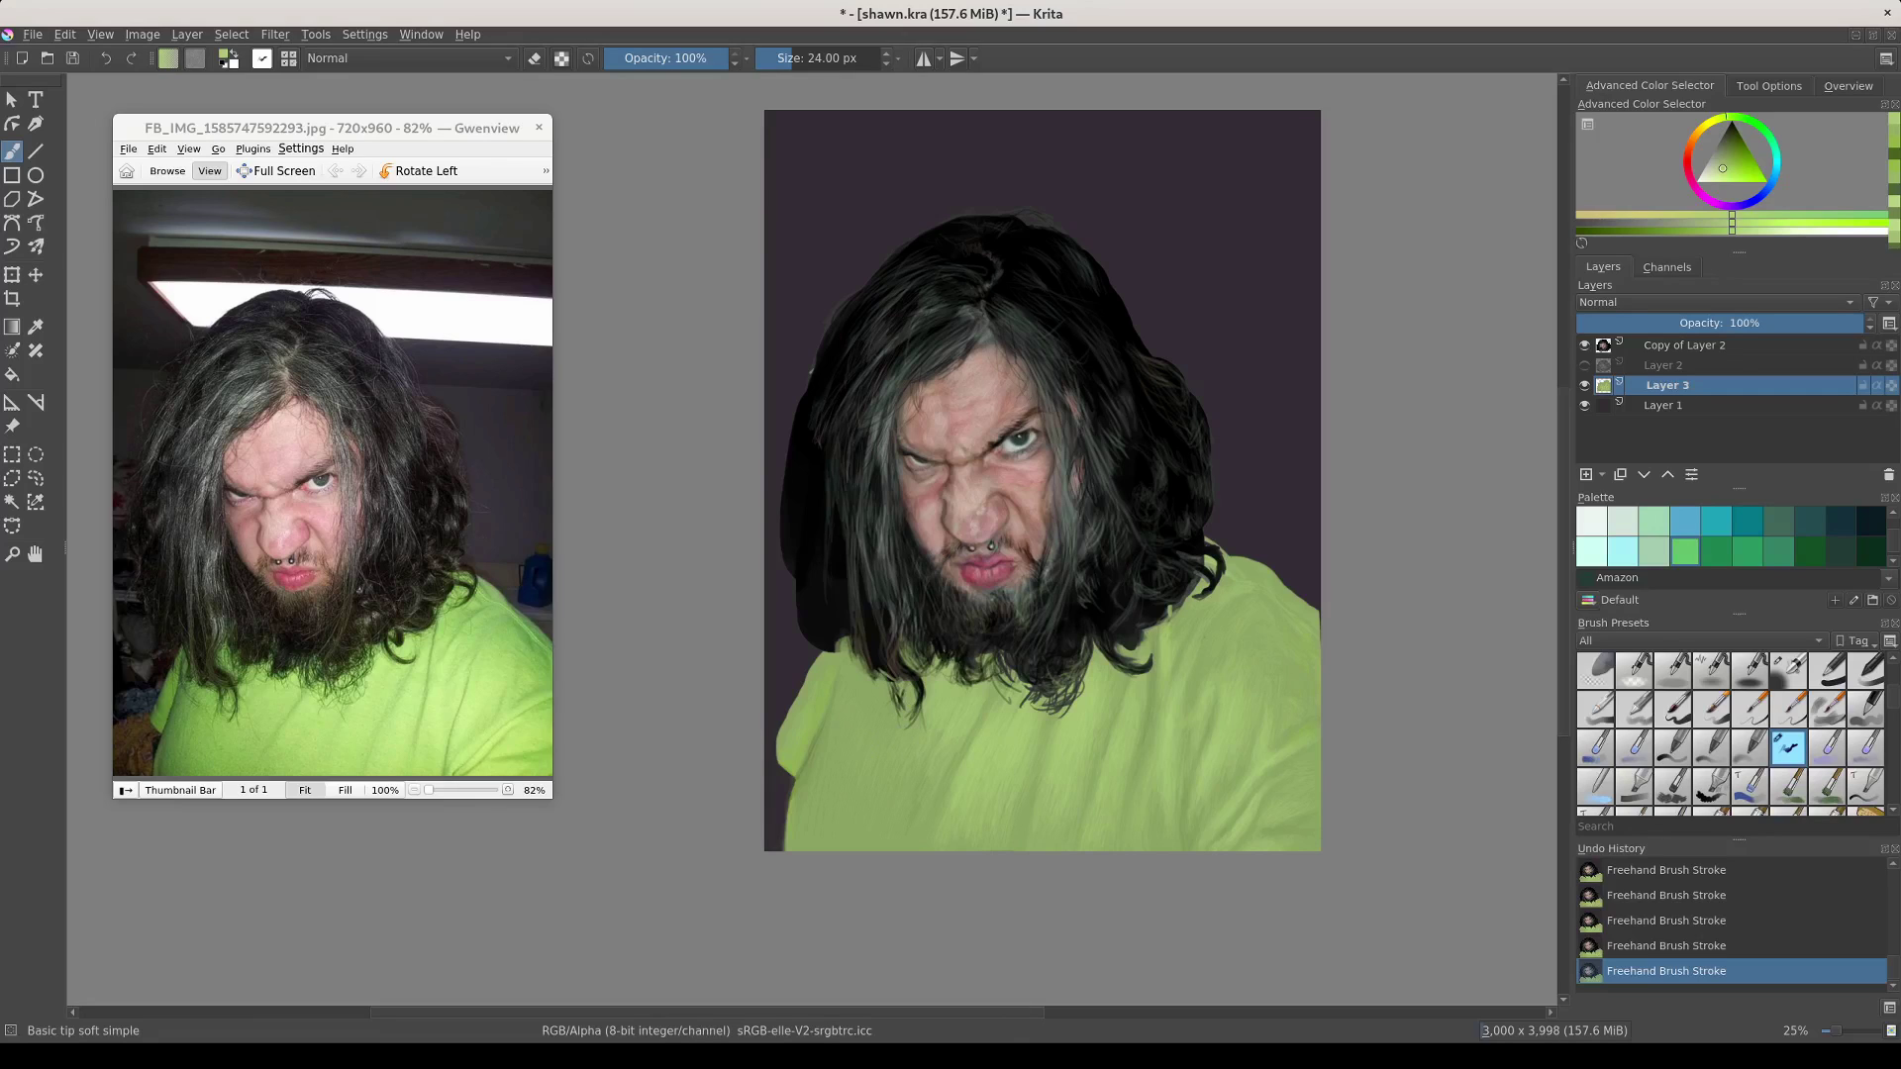
Erase the shirt's left edge by the shoulder with the 35 px Airbrush Soft eraser
scroll(1733, 535, up, 3)
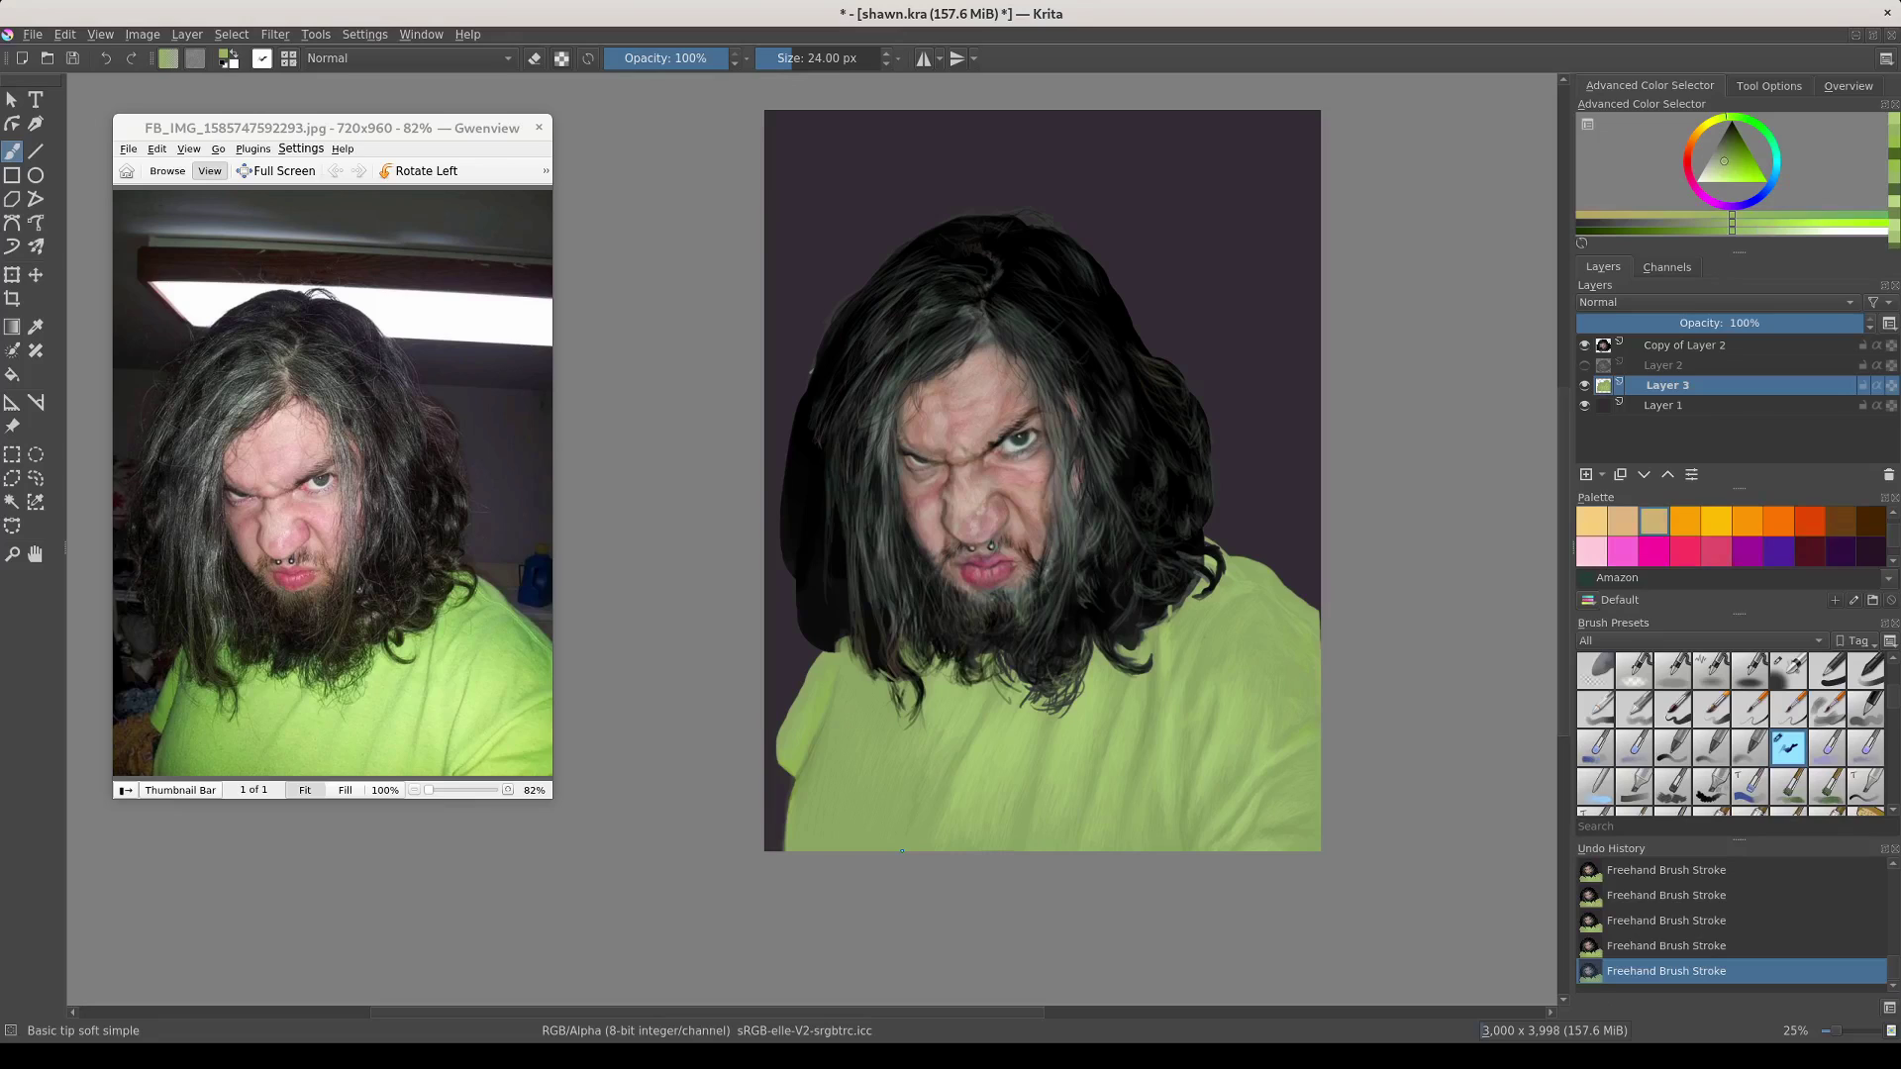
scroll(1732, 536, down, 3)
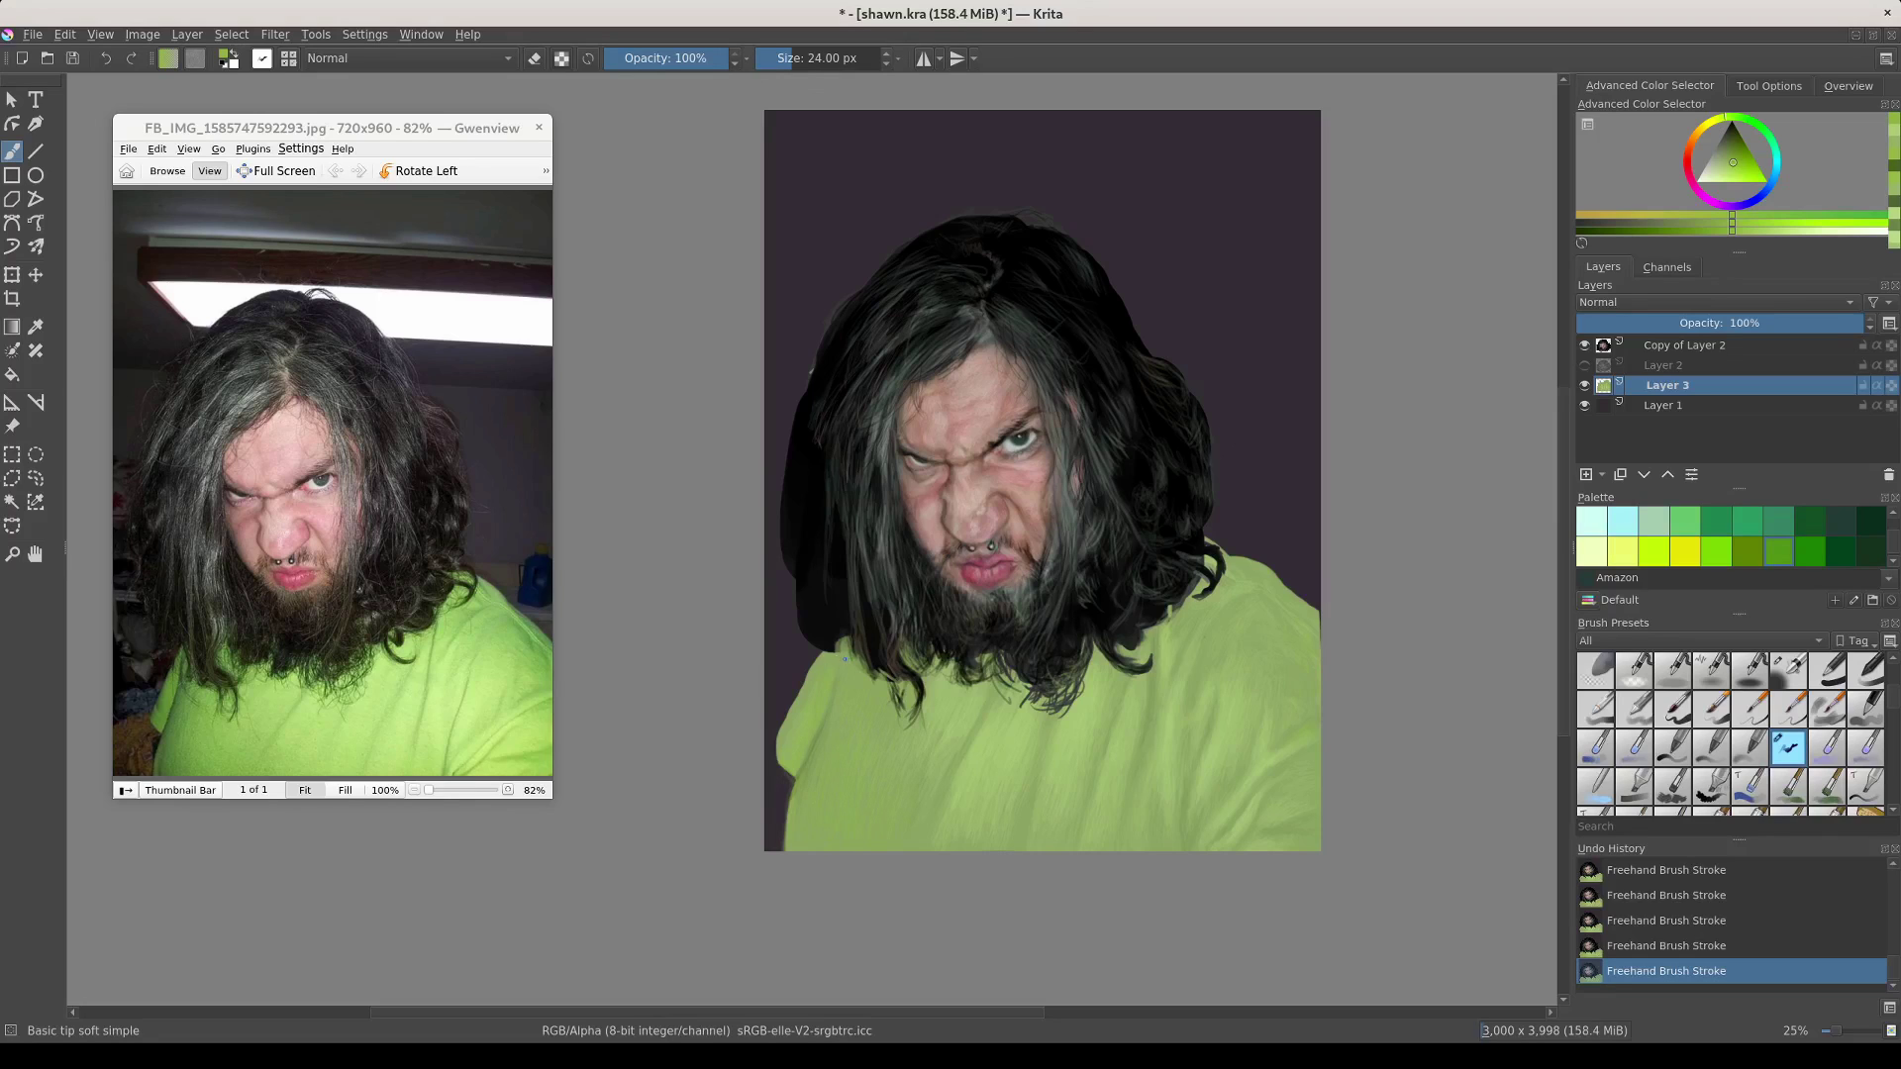
key(slash)
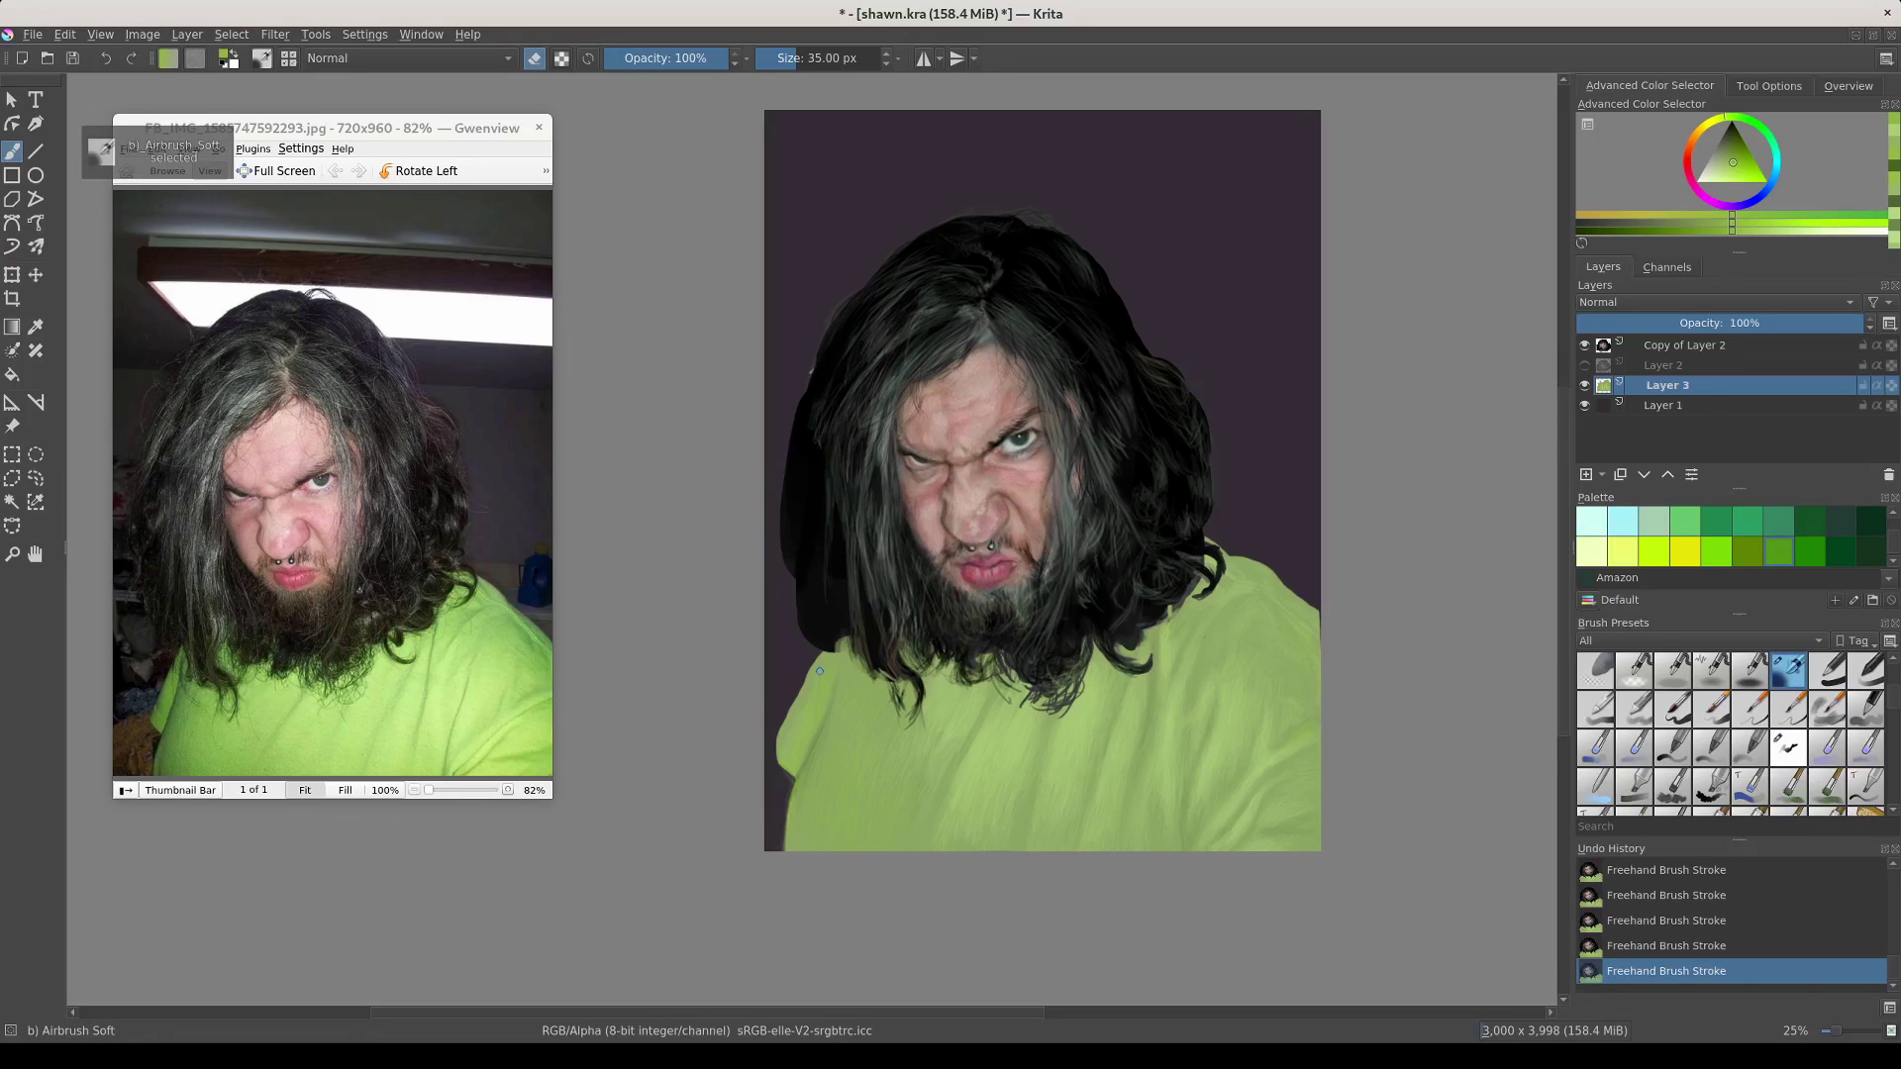
drag(819, 666, 782, 738)
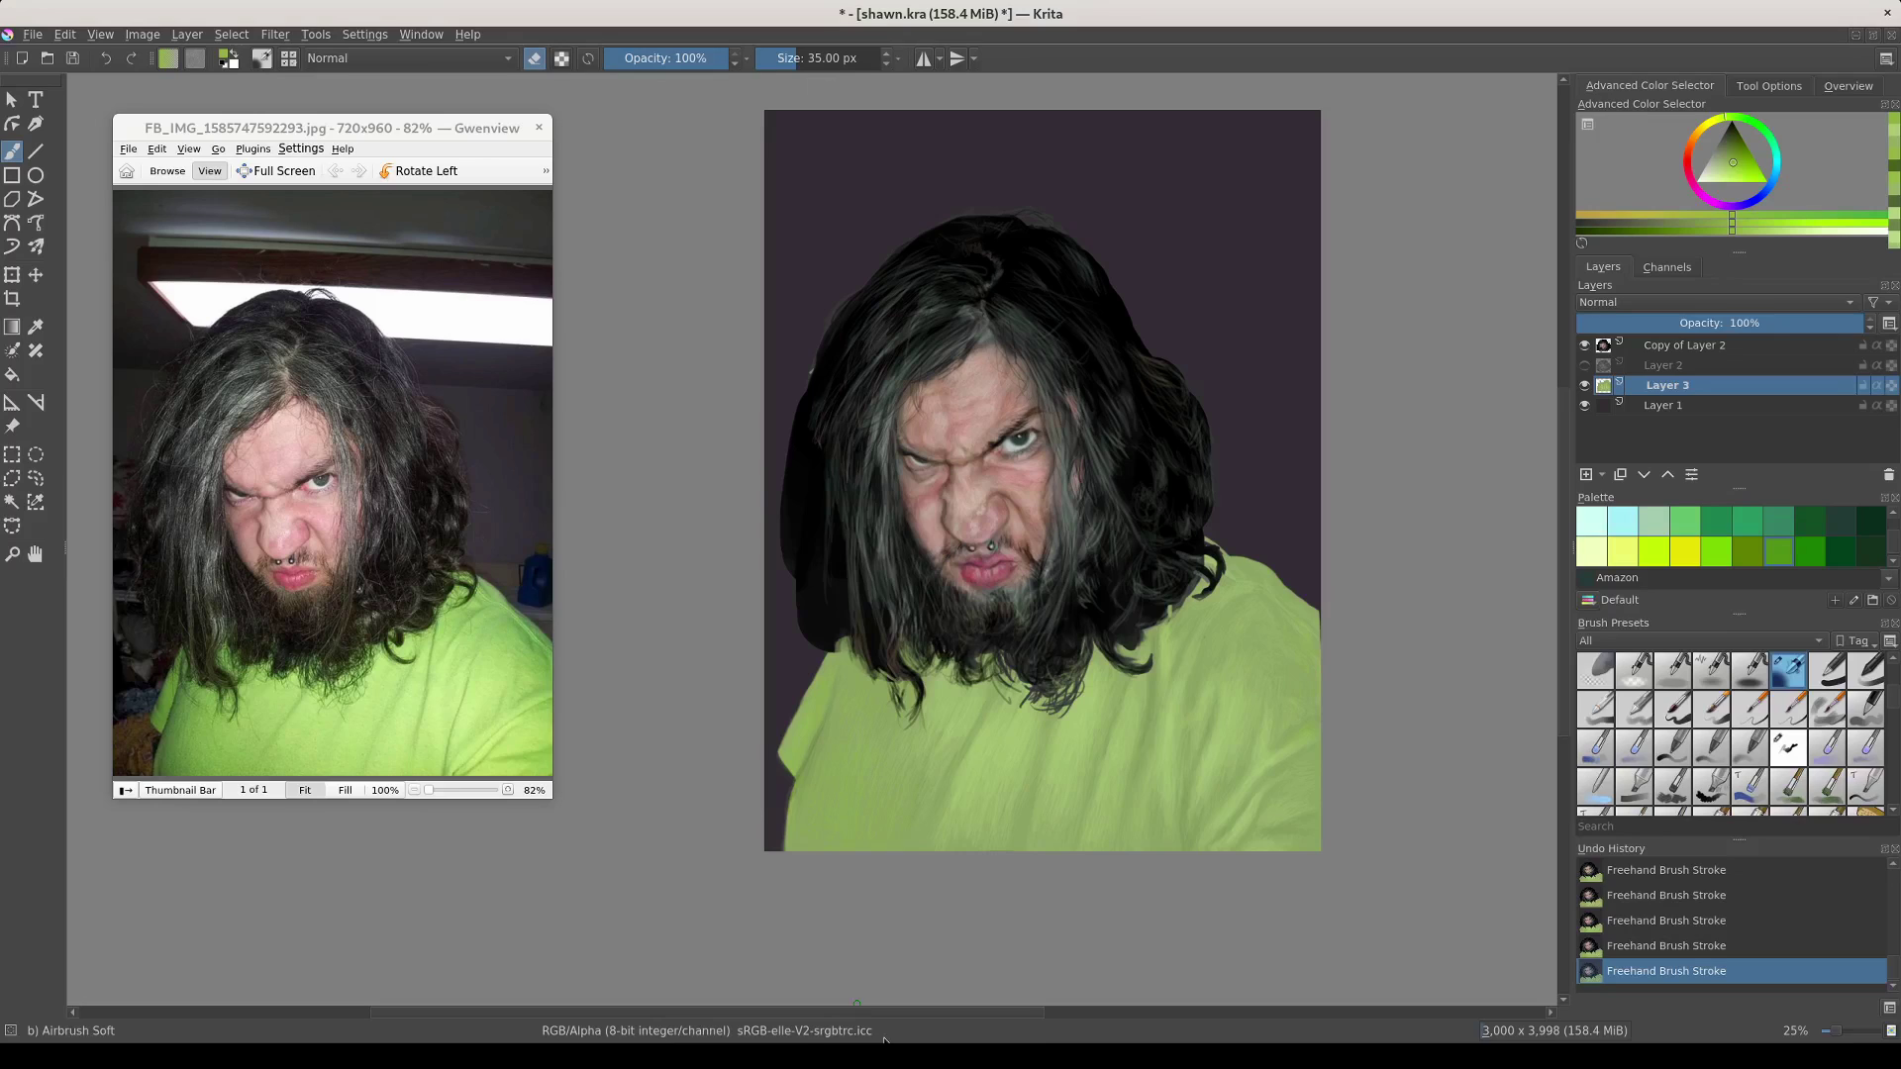
Paint darker green shirt shading with the 24 px Basic tip soft simple brush, toggling Preserve Alpha
key(slash)
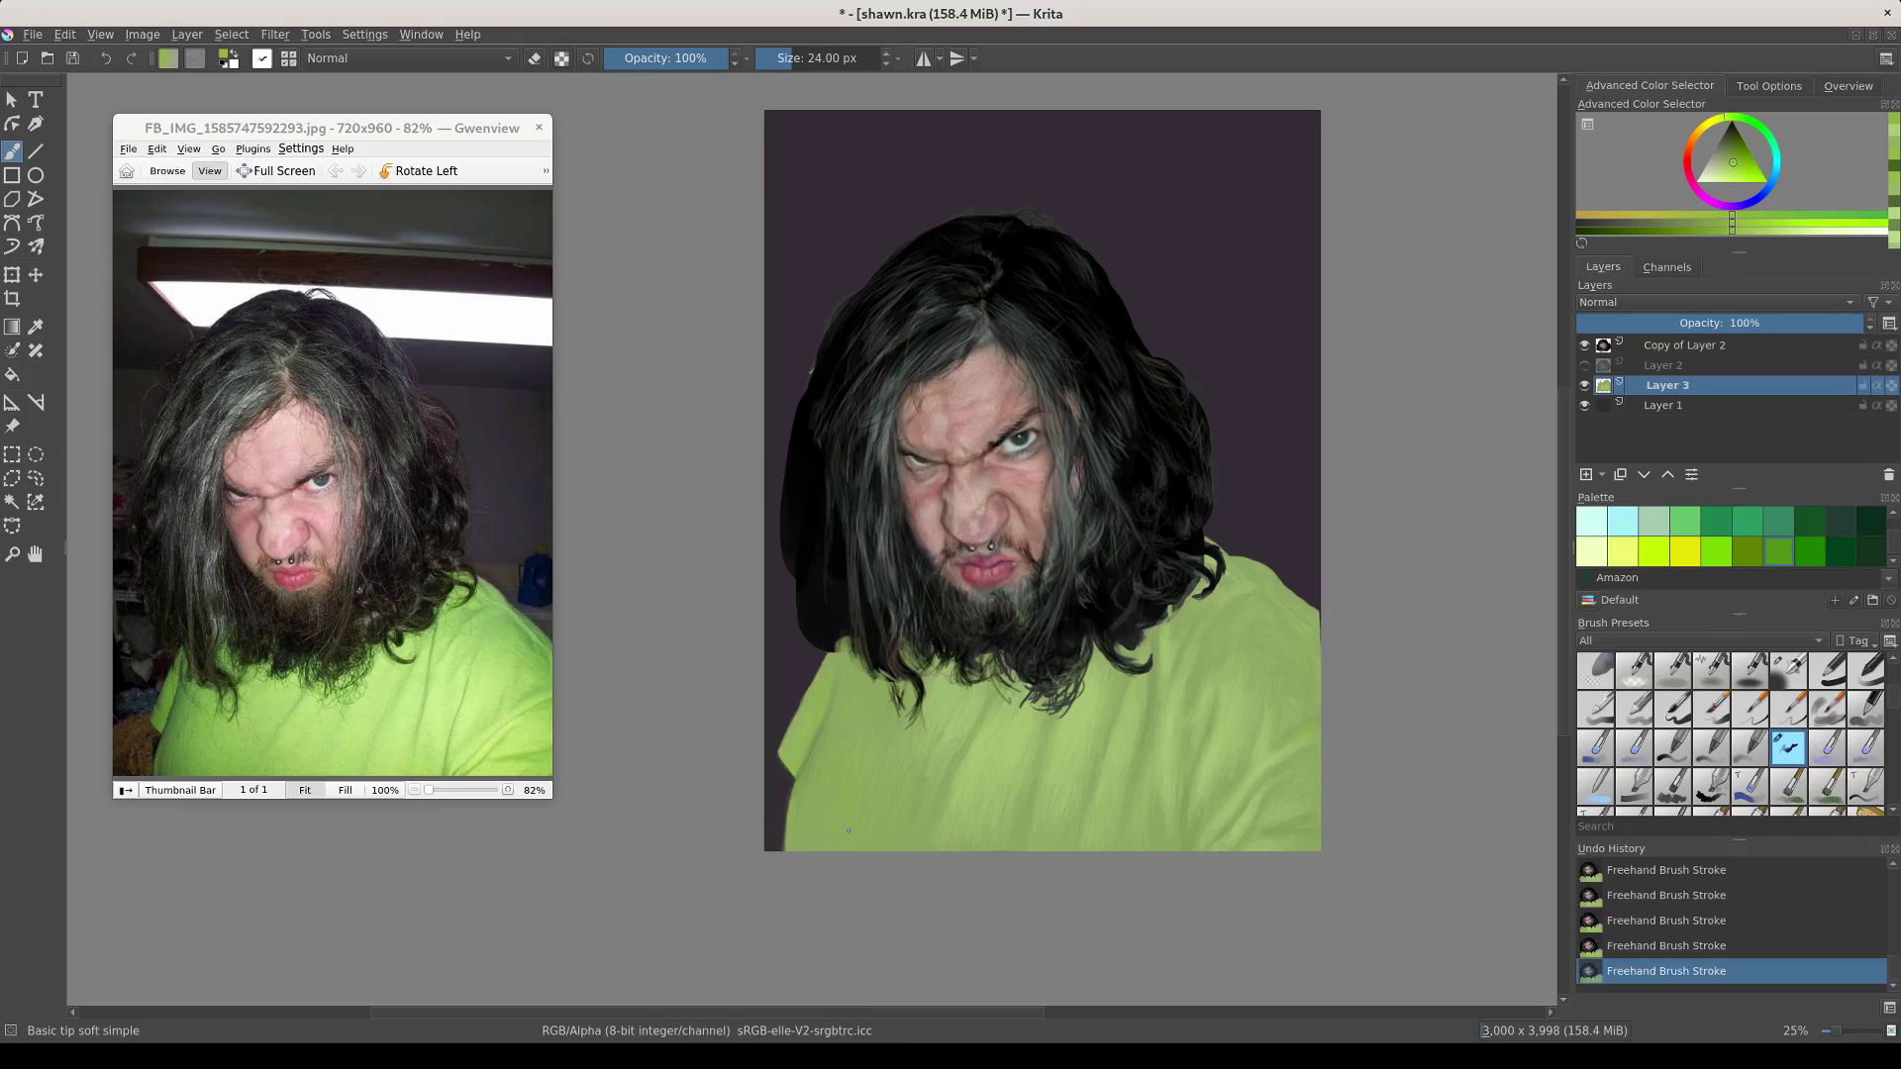
key(k)
drag(801, 849, 837, 798)
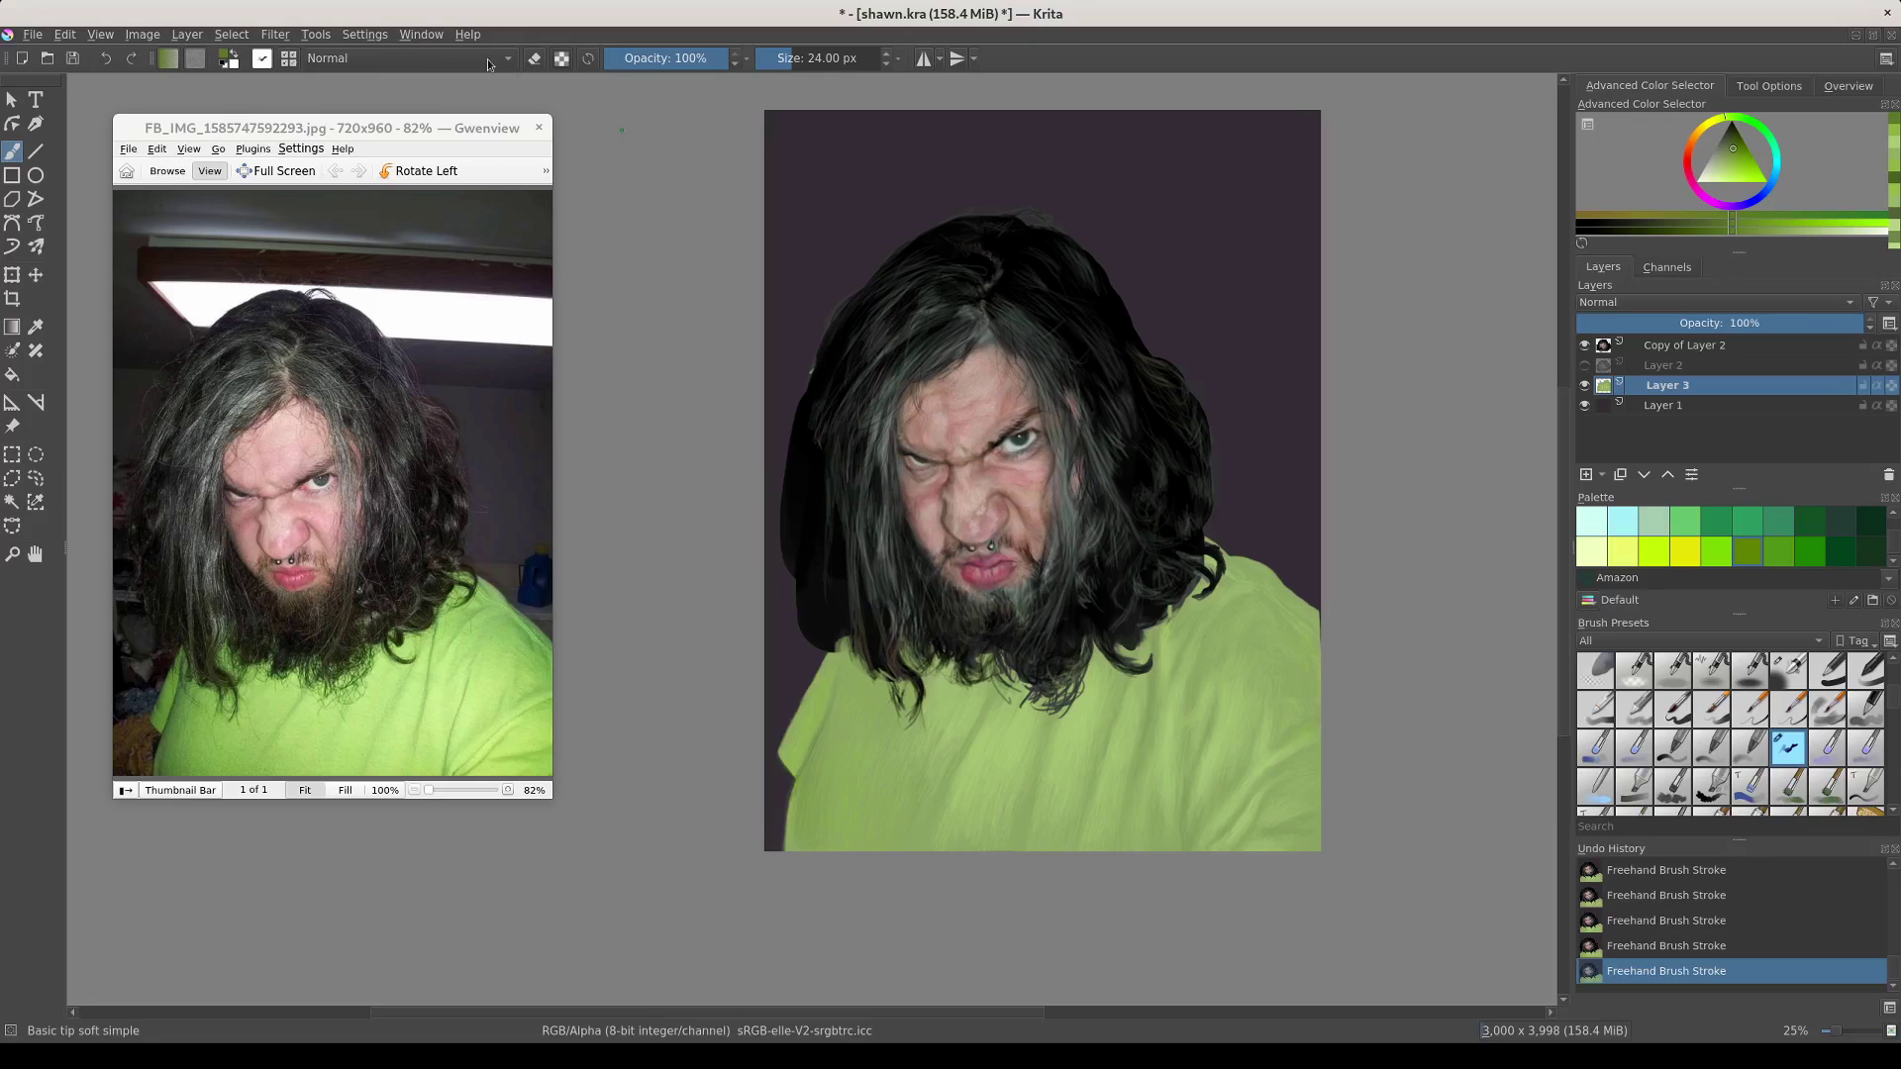
click(562, 57)
click(561, 57)
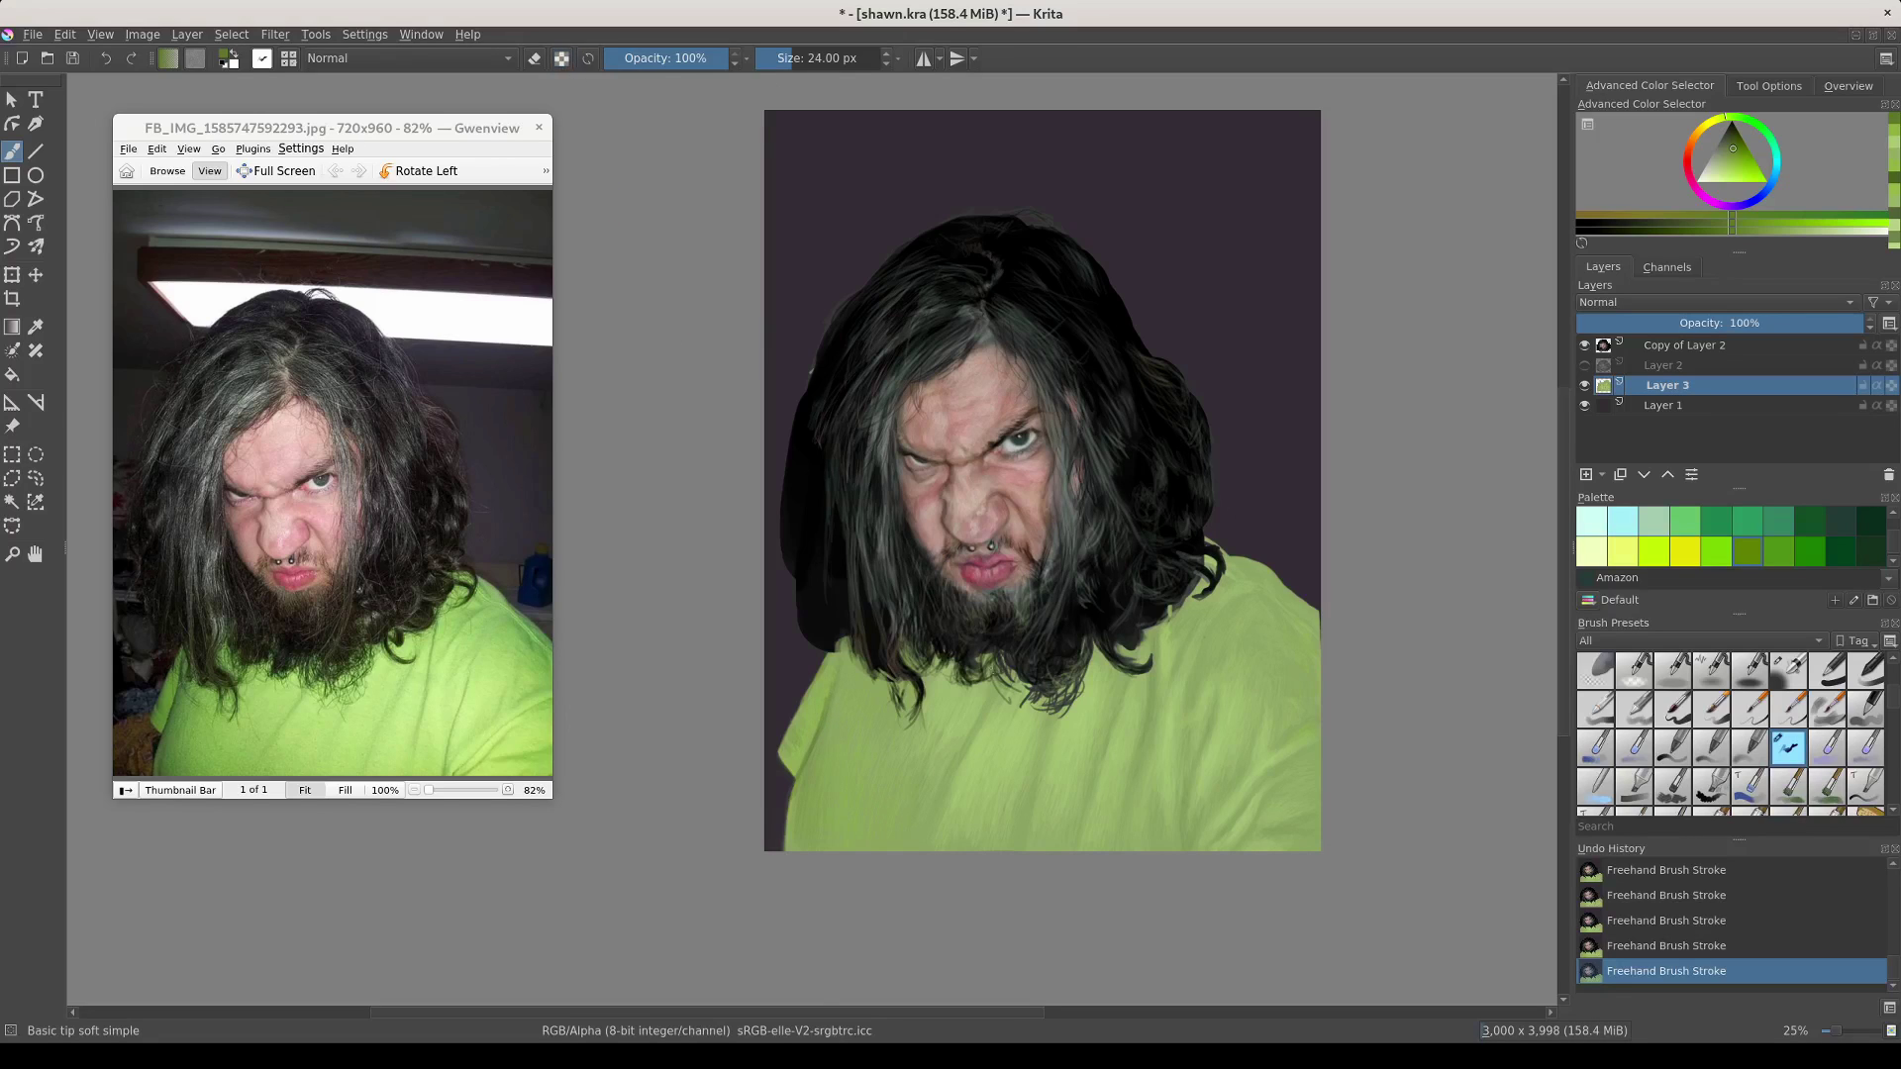